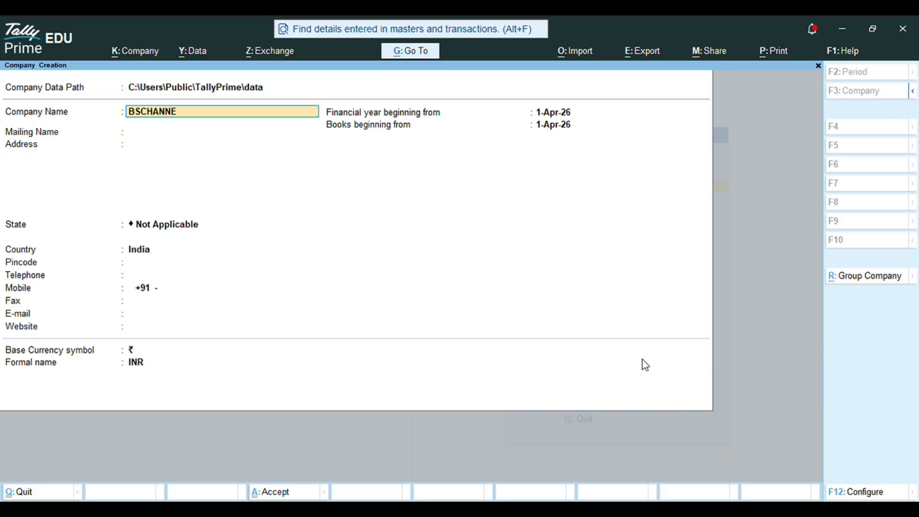
Step: Create the company BSCHANNEL2720(PL) with Tamil Nadu as its state
text(20(PL)
text())
key(Return)
key(Return)
key(Return)
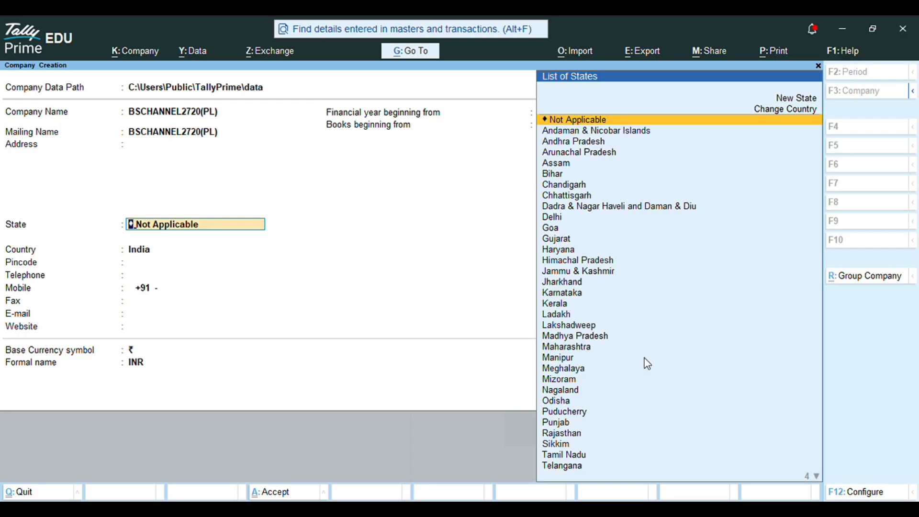
text(TA)
key(Return)
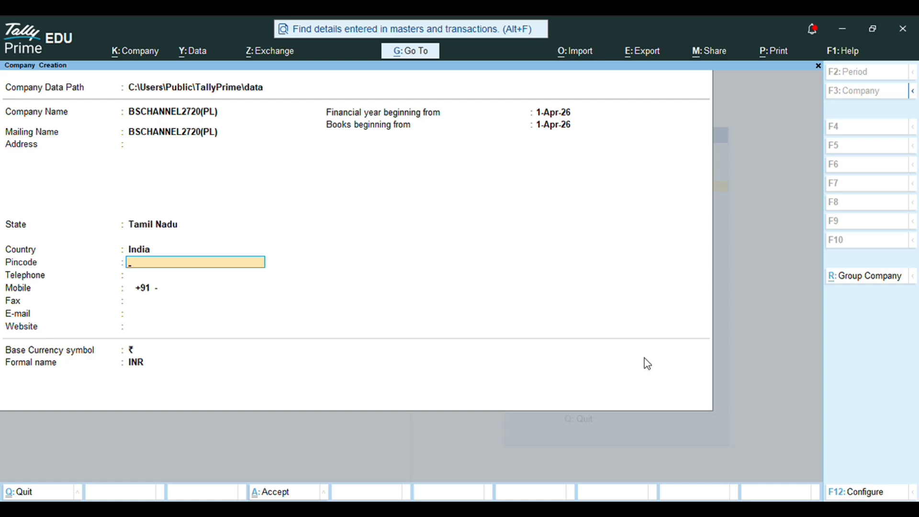
key(ctrl+a)
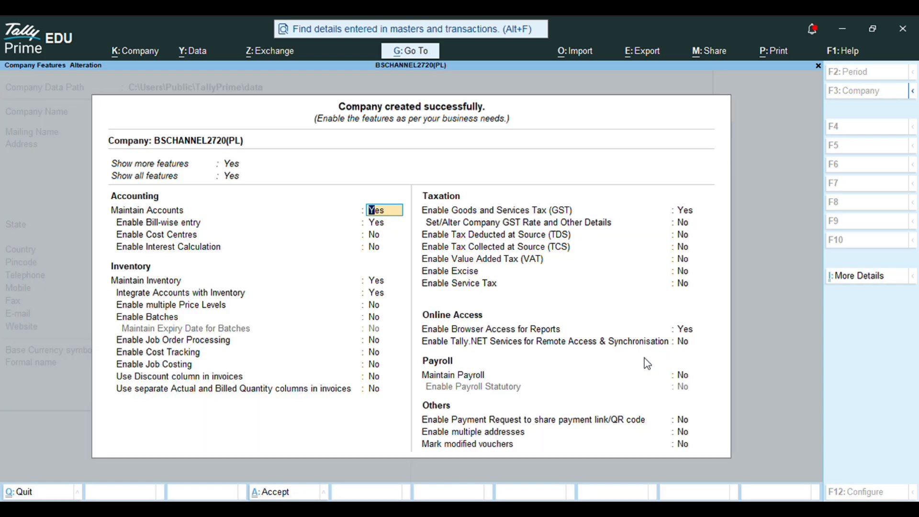
Step: Enable multiple price levels in the new company's inventory features
key(Return)
key(Return)
key(Return)
key(Return)
key(Return)
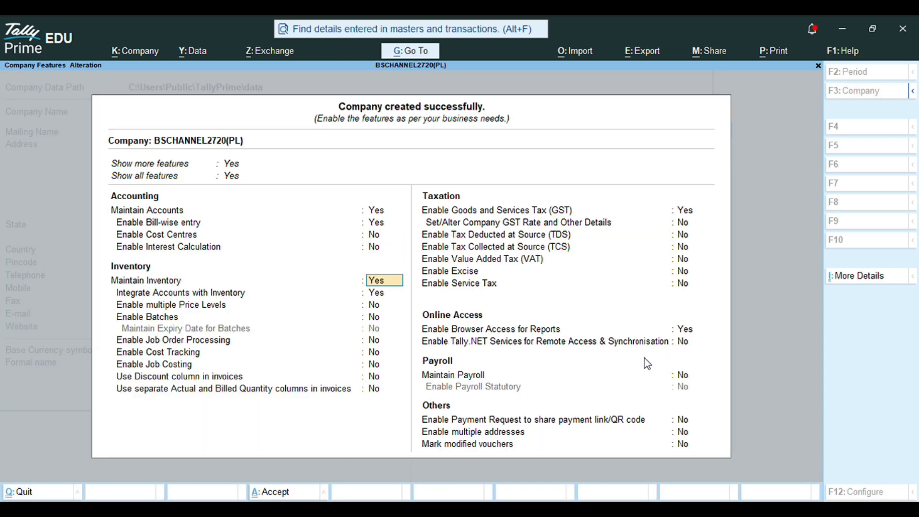
key(Return)
key(Return)
key(Return)
key(Return)
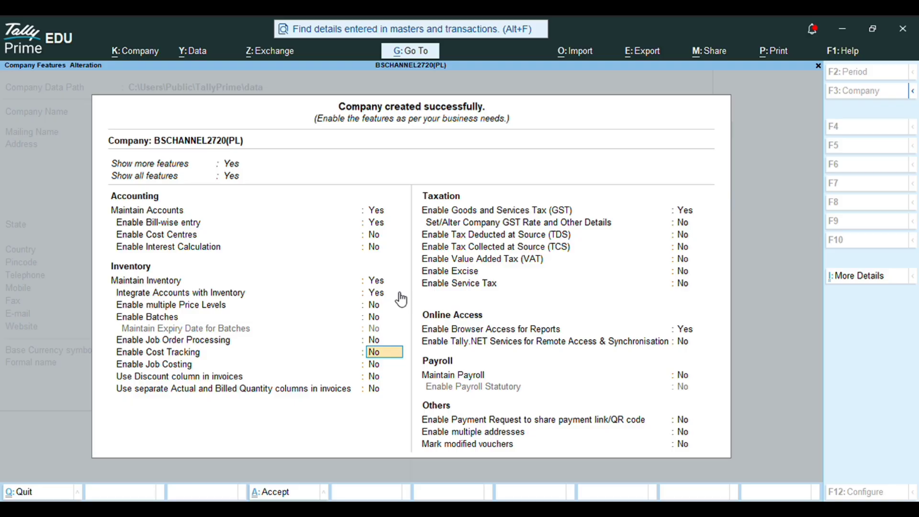
click(375, 306)
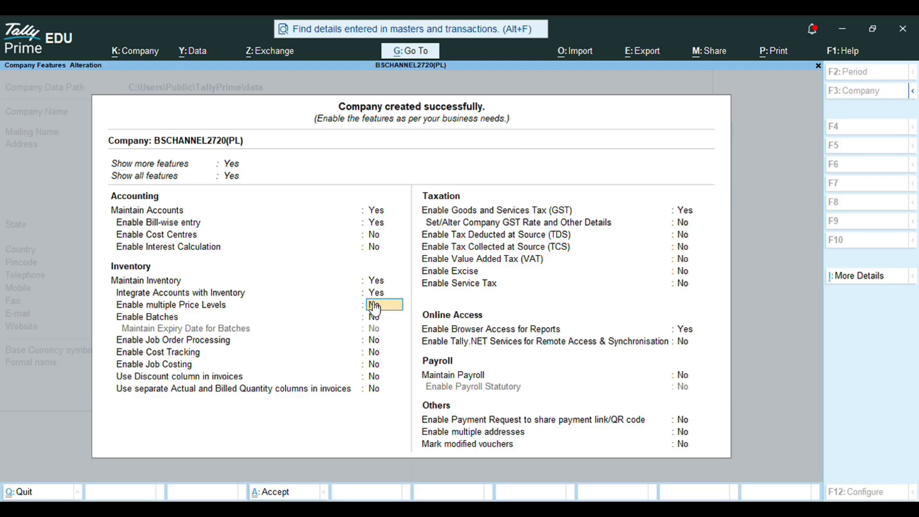
text(y)
key(Return)
Step: Disable Goods and Services Tax (GST) and browser access for reports in the company features
click(690, 213)
text(n)
key(Return)
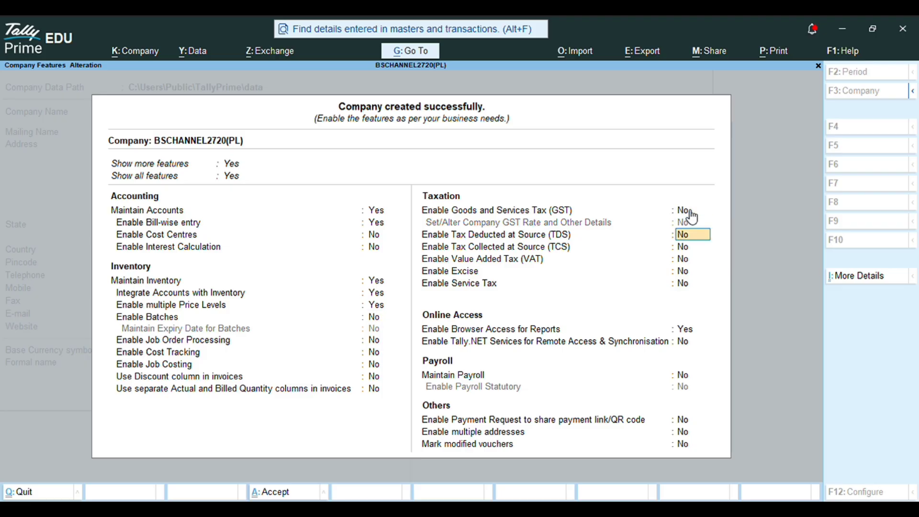
key(Return)
key(Return)
key(Return)
key(Return)
key(Return)
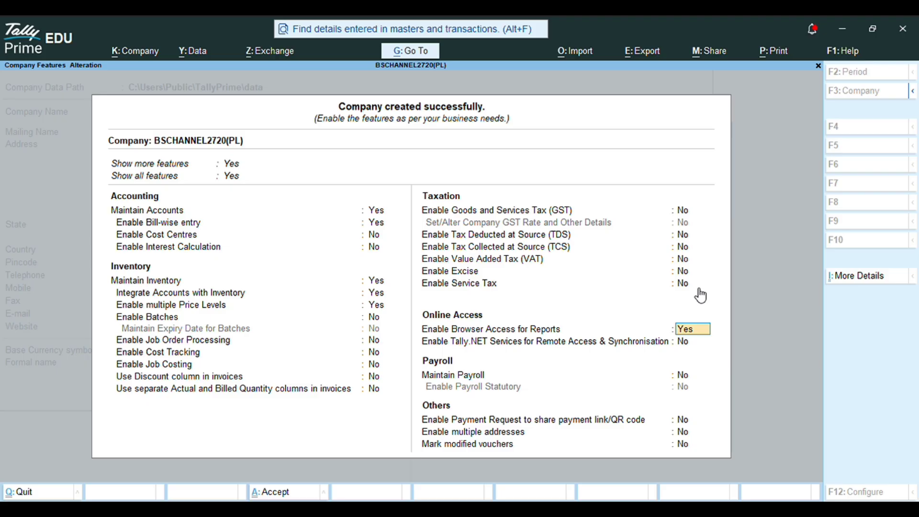
text(n)
key(Return)
Step: Enable the discount column in invoices and save the company features
click(378, 364)
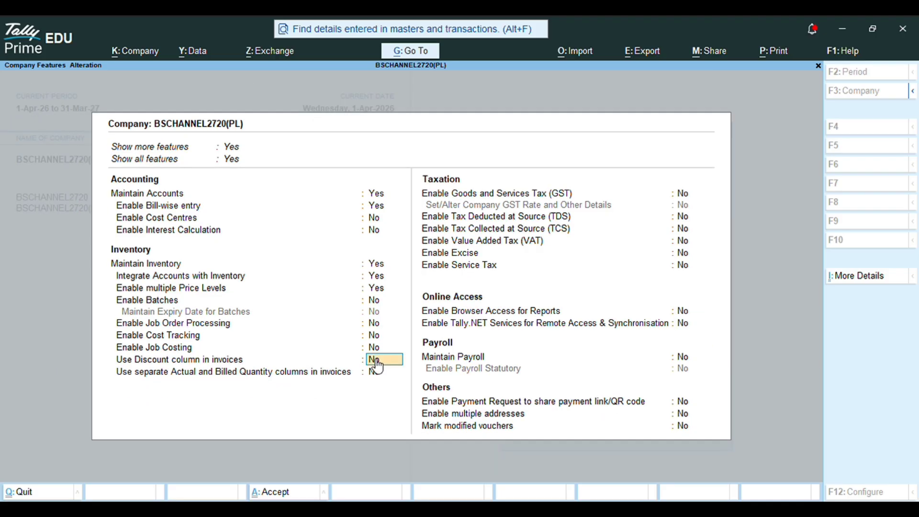
text(y)
key(Return)
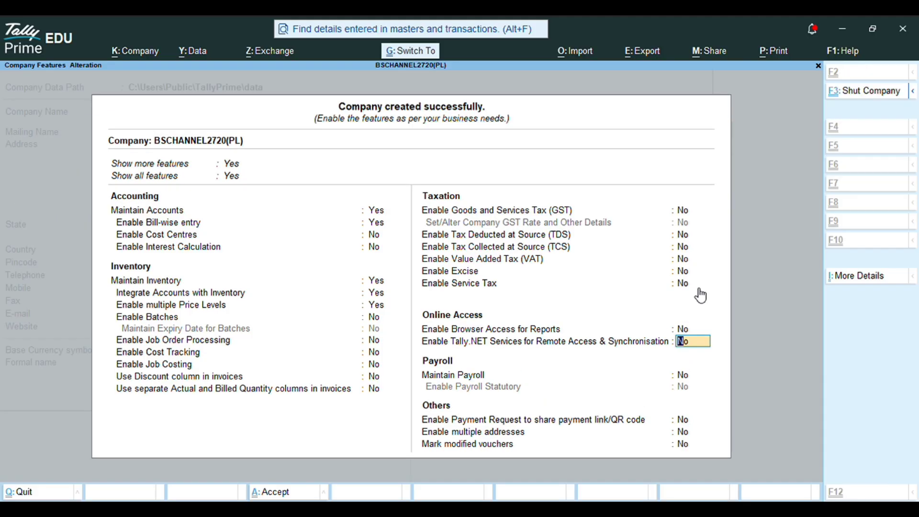
key(ctrl+a)
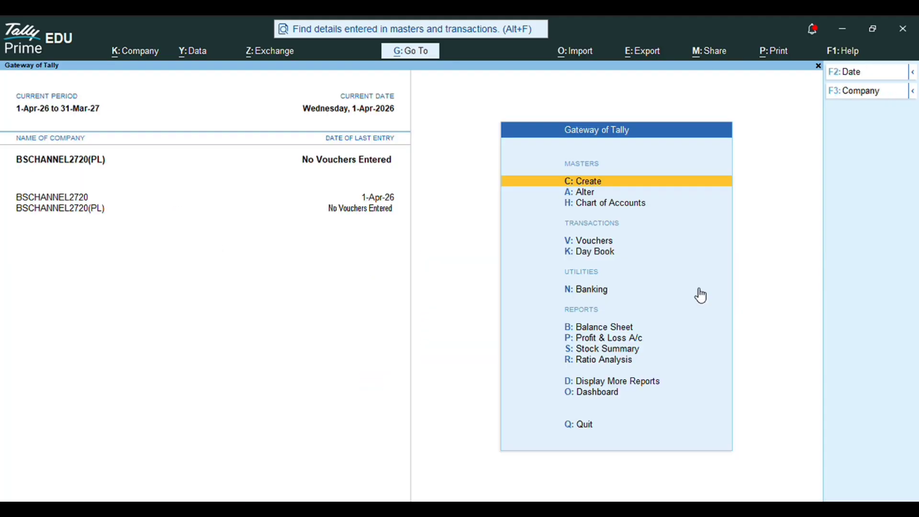
Step: Create the company price levels Wholesaler, Dealer and Resaller
key(Return)
key(Down)
key(Down)
key(Down)
key(Down)
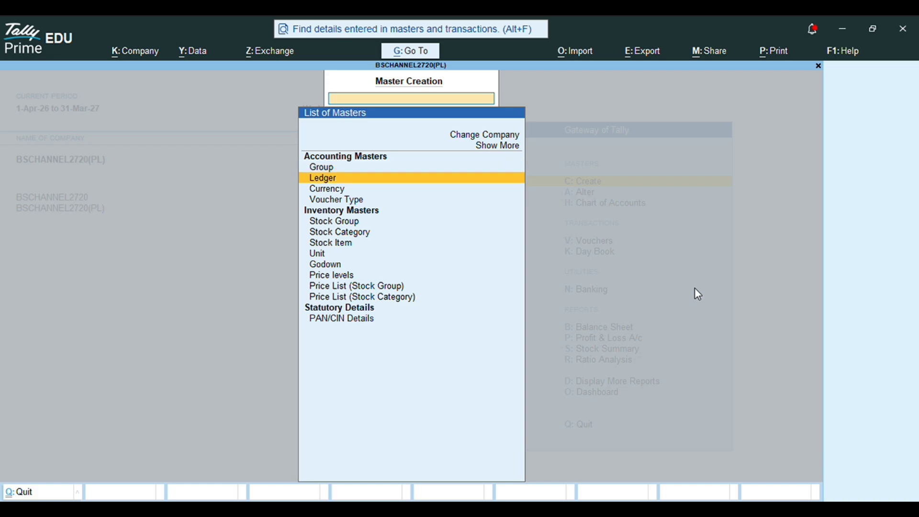
key(Down)
key(Down)
key(Down)
key(Down)
key(Down)
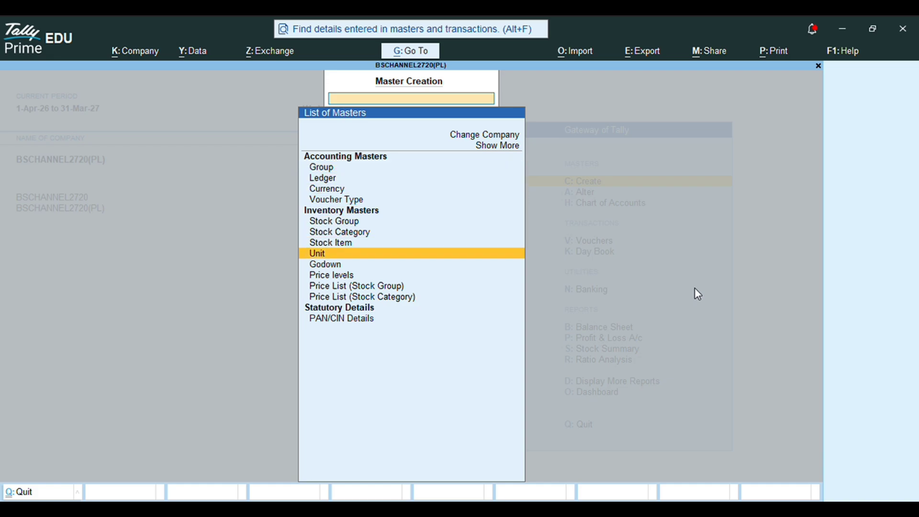
key(Down)
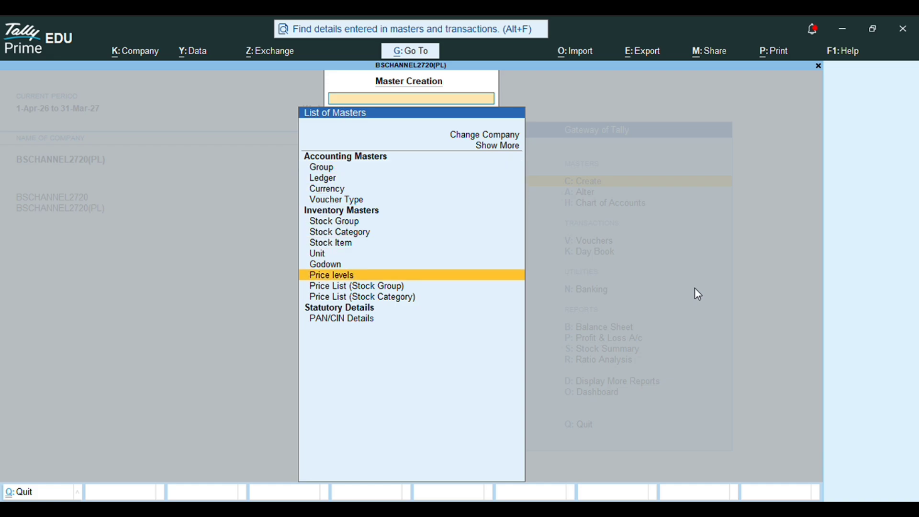
key(Return)
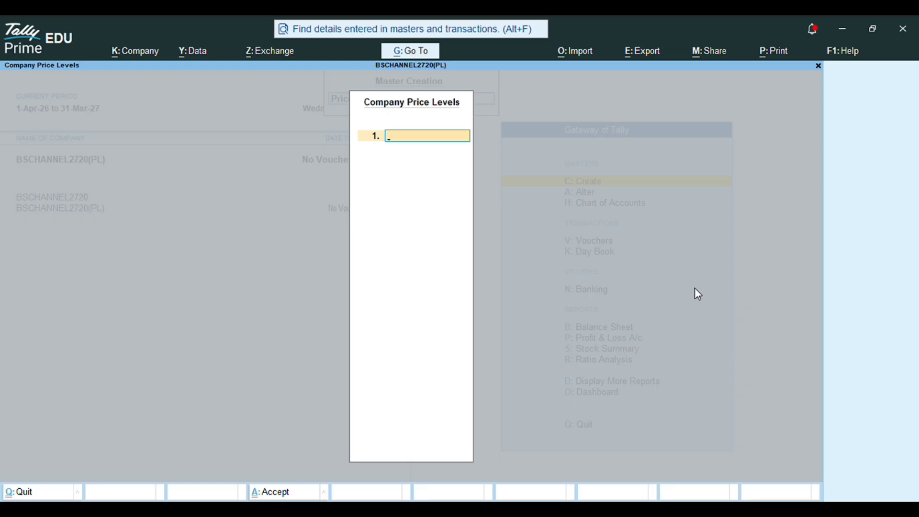
text(Wholesaler)
key(Return)
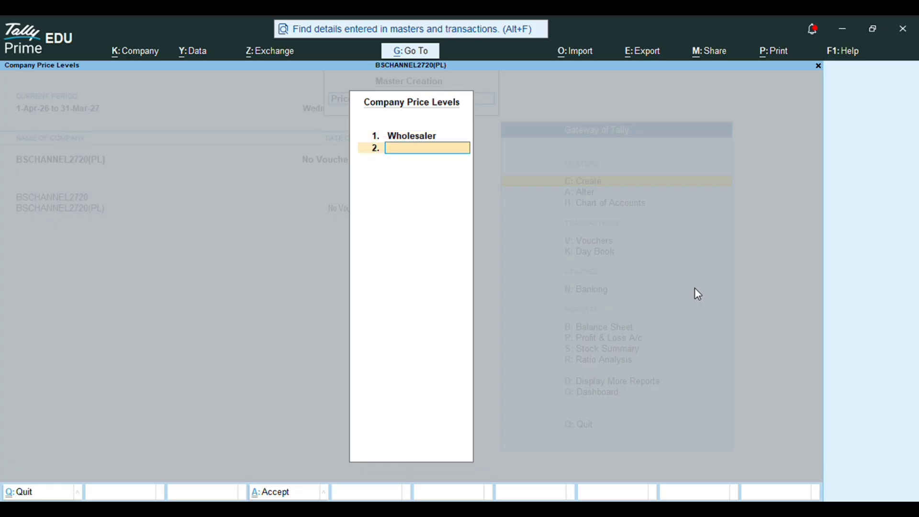
text(Dealer)
key(Return)
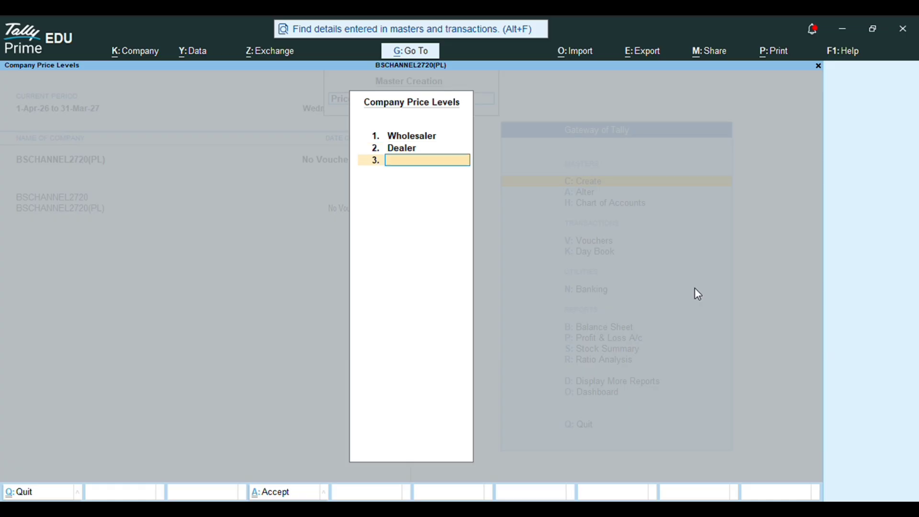
text(Resaller)
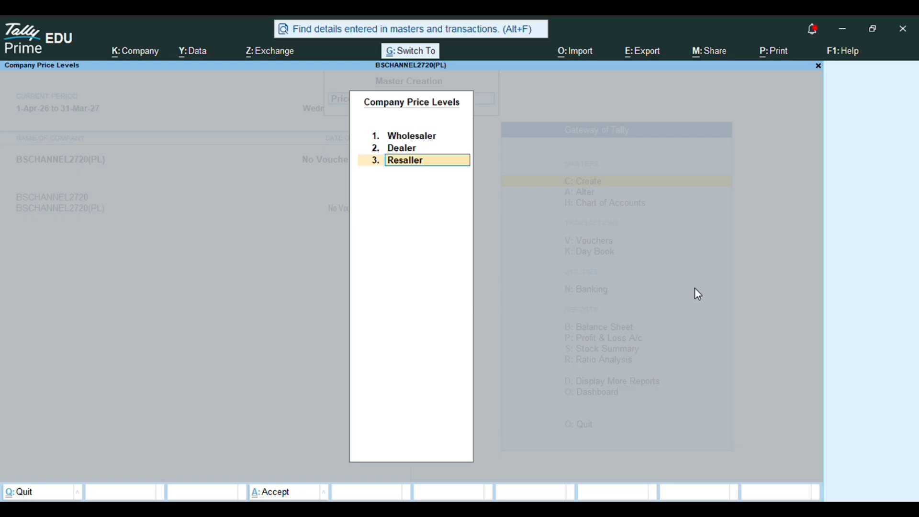
key(ctrl+a)
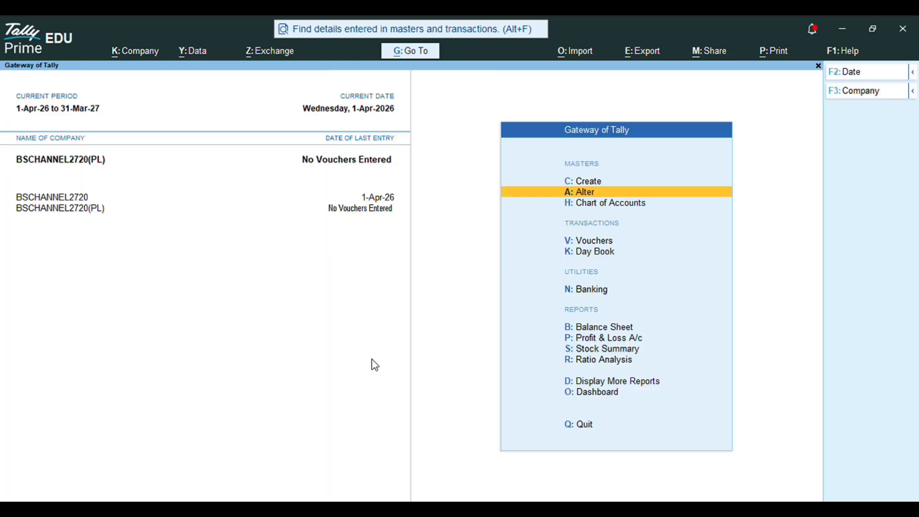
Step: Create a ledger named Capital under the Capital Account group with an opening balance of 15,00,000 Cr
key(Down)
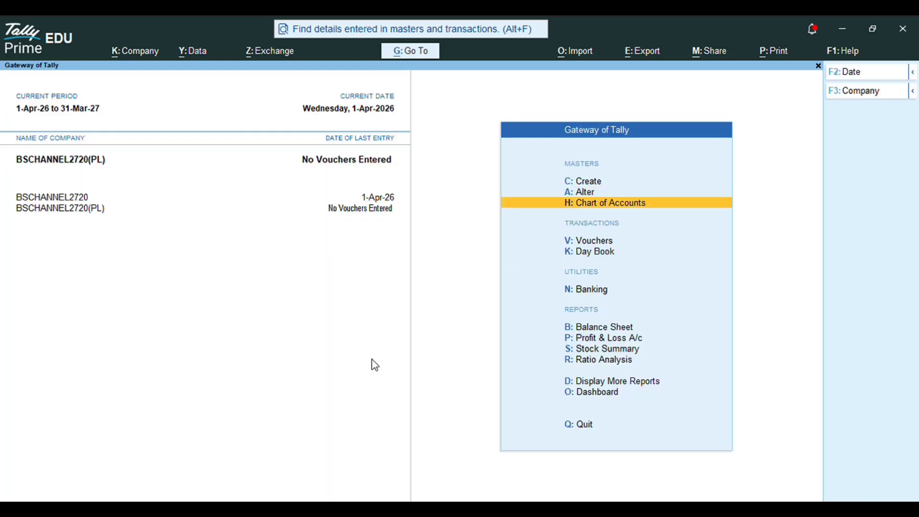
key(Up)
key(Up)
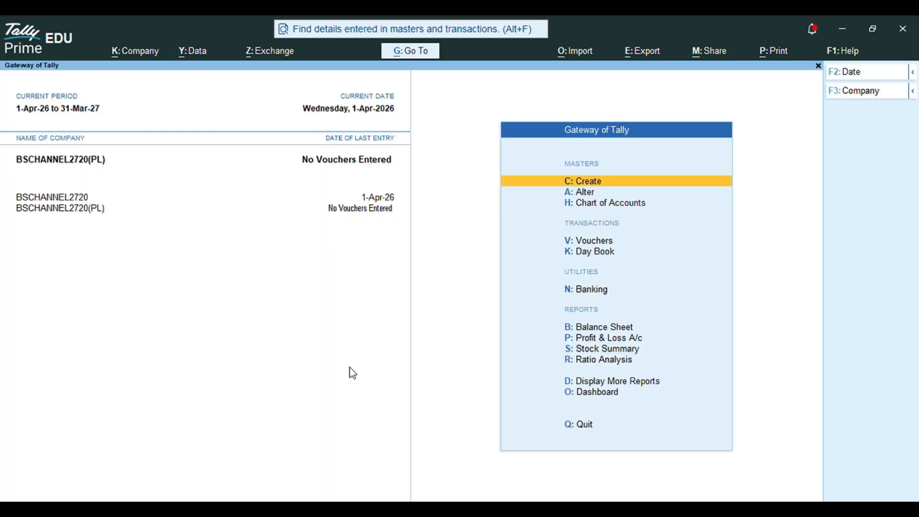
key(Return)
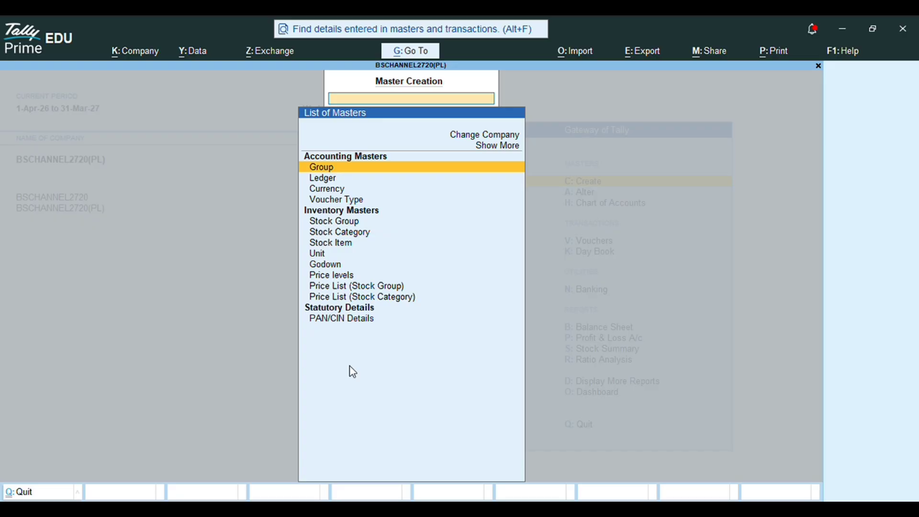
key(Down)
key(Return)
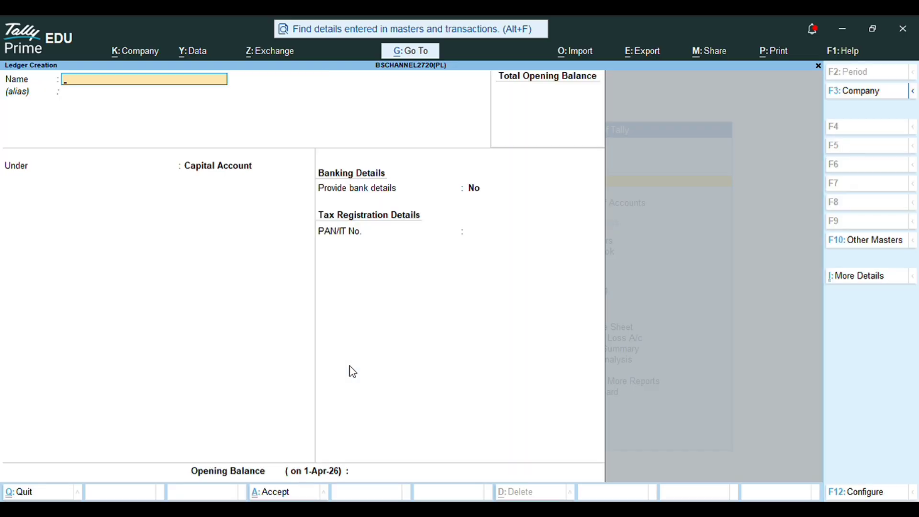
text(Capital)
key(Return)
key(Return)
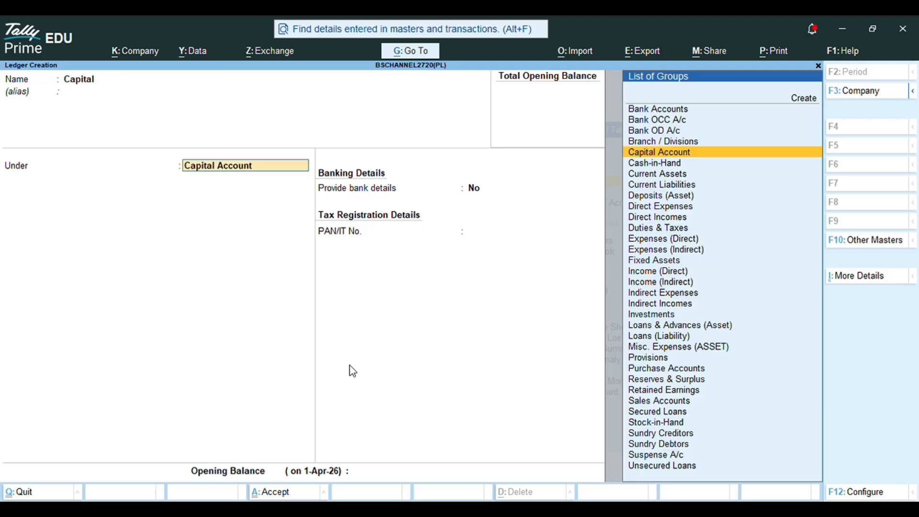
key(Return)
key(Return)
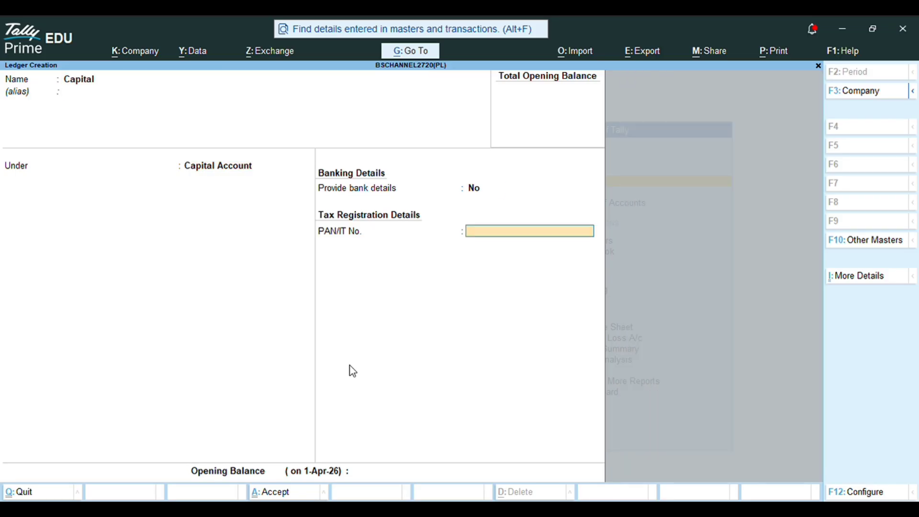
key(Return)
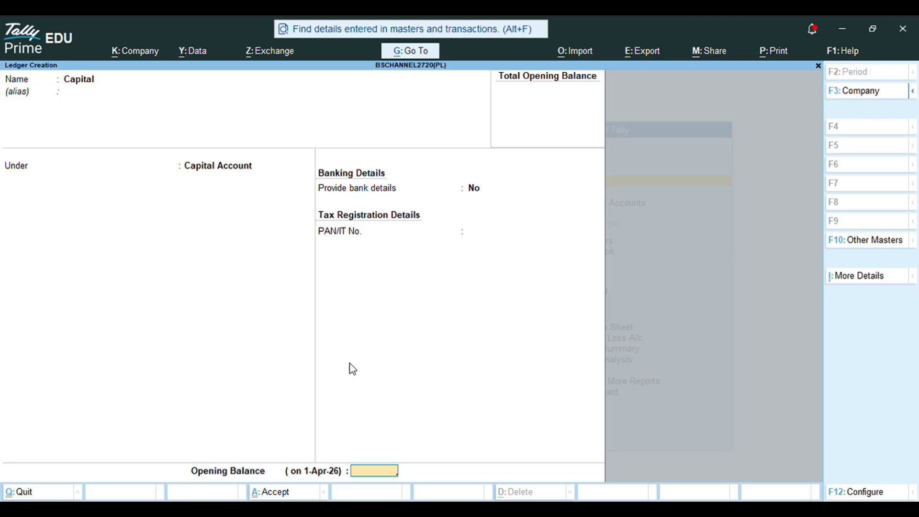
text(1500000)
key(Return)
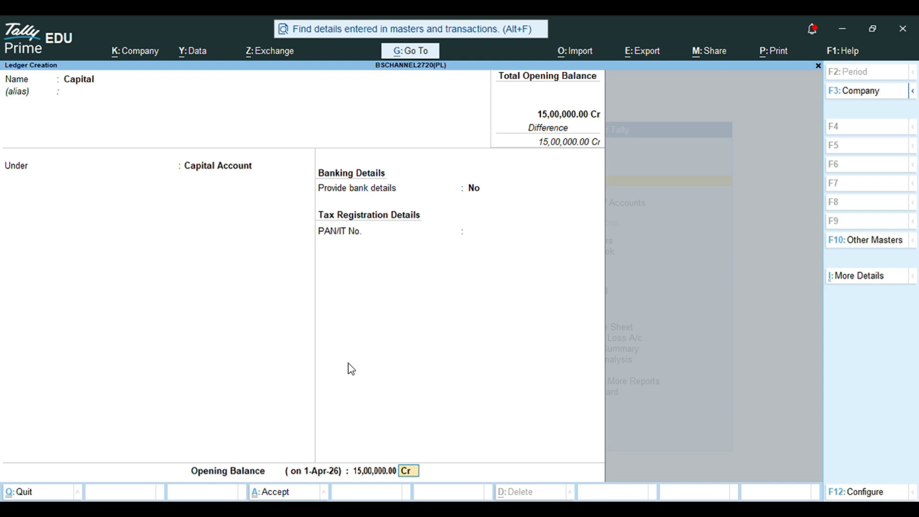
key(ctrl+a)
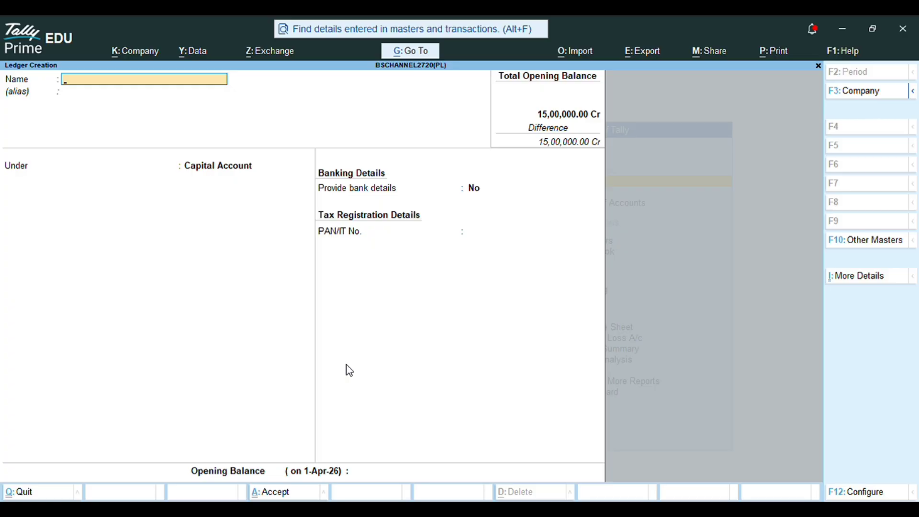
Step: Create a ledger named Canara Bankk under Bank Accounts with an opening balance of 3,50,000 Dr
text(Canara Bankk)
key(Return)
key(Return)
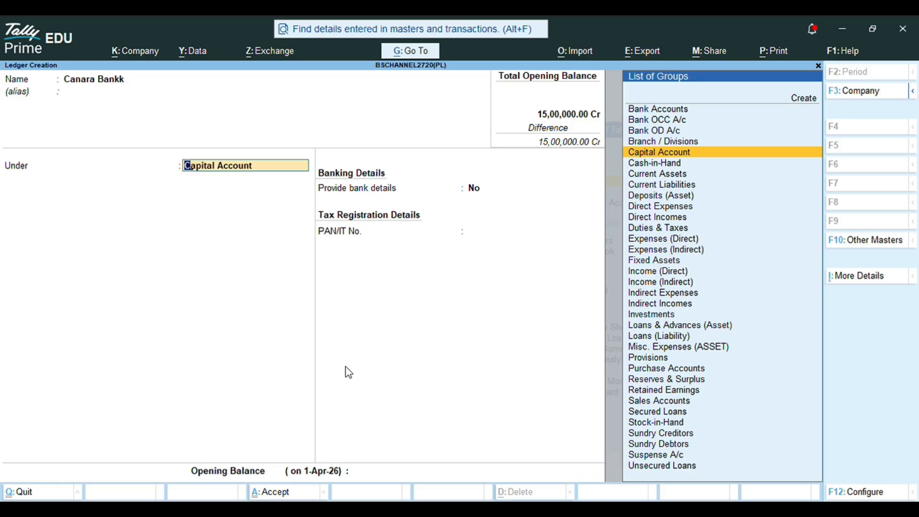
text(Ban)
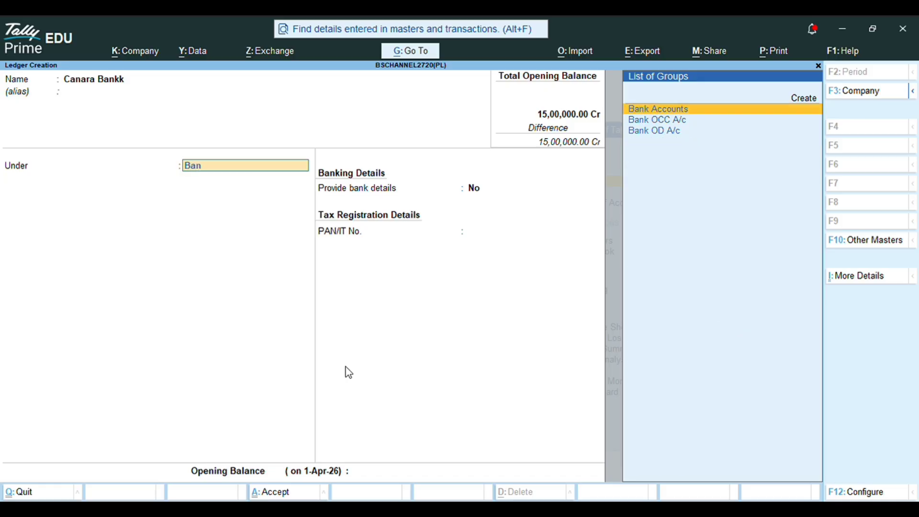
key(Return)
key(Return)
key(Return)
key(Return)
key(Return)
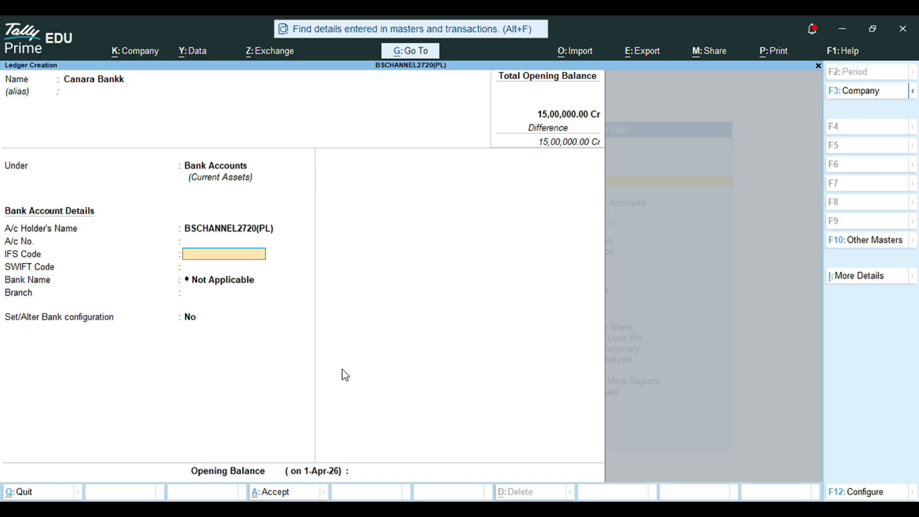
key(Return)
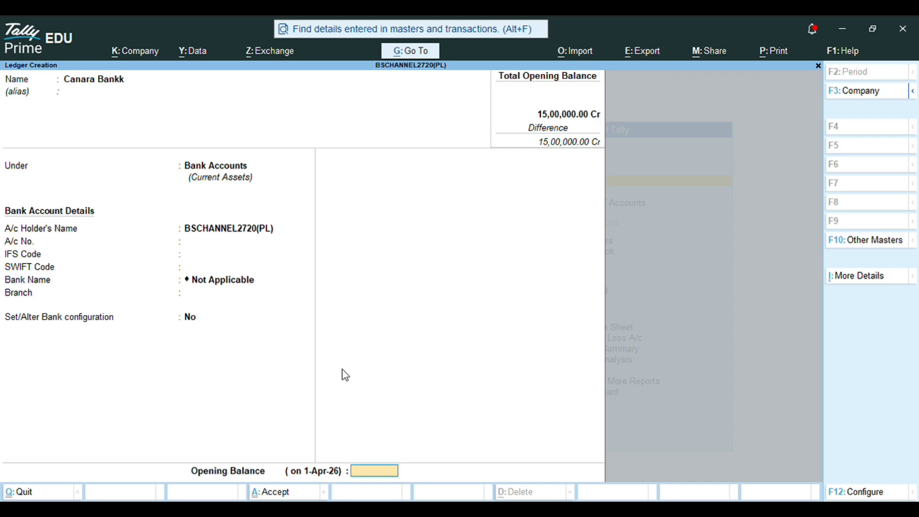
text(350000)
key(Return)
key(Return)
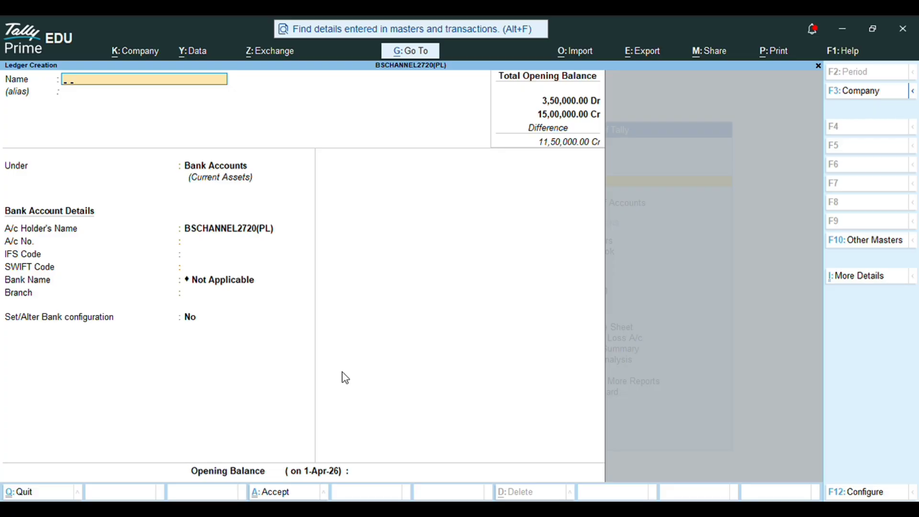
Step: Create a ledger named Office Building under Fixed Assets with an opening balance of 1,50,000 Dr
text(Office Building)
key(Return)
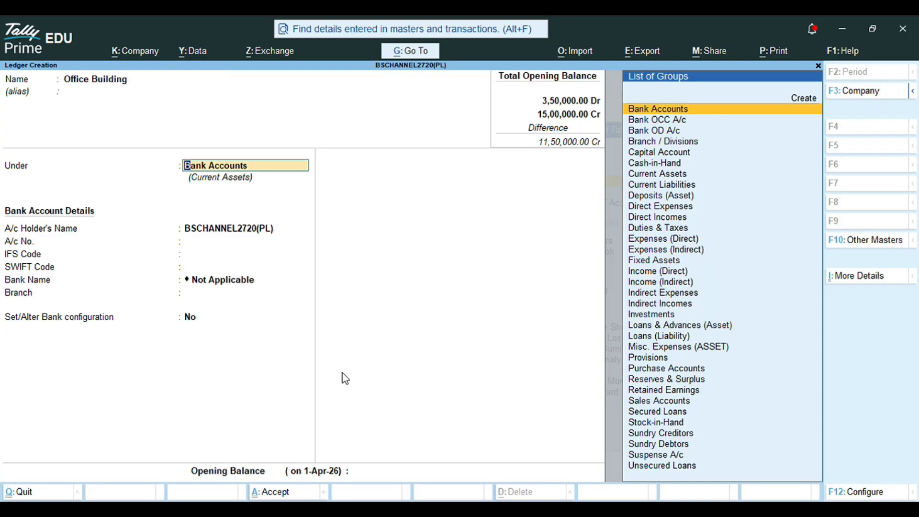
text(Fixe)
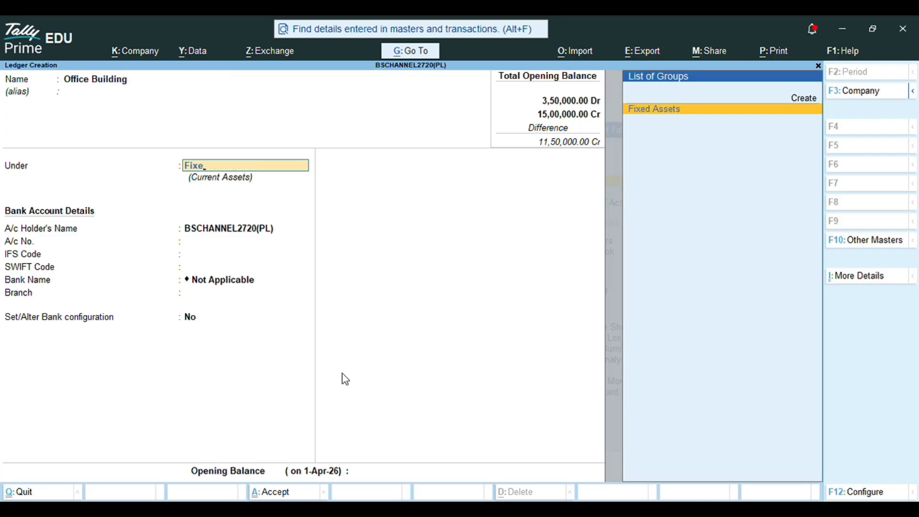
key(Return)
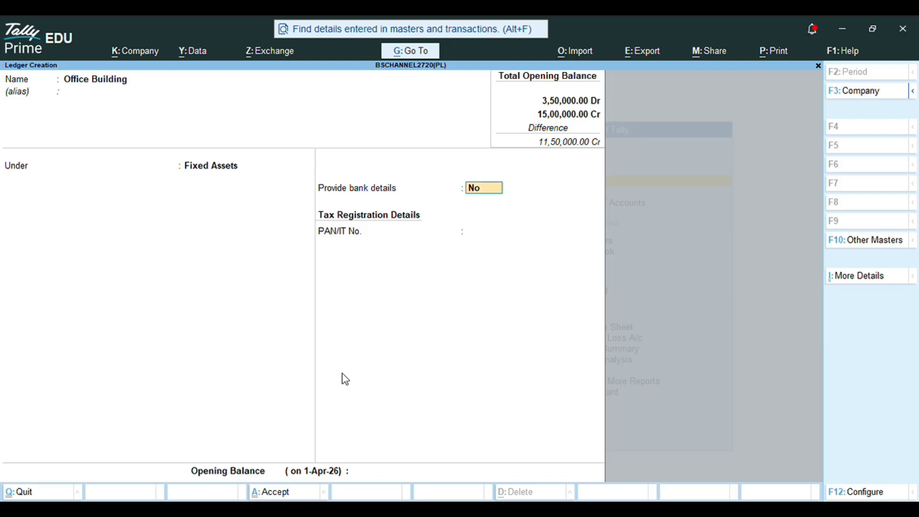
key(Return)
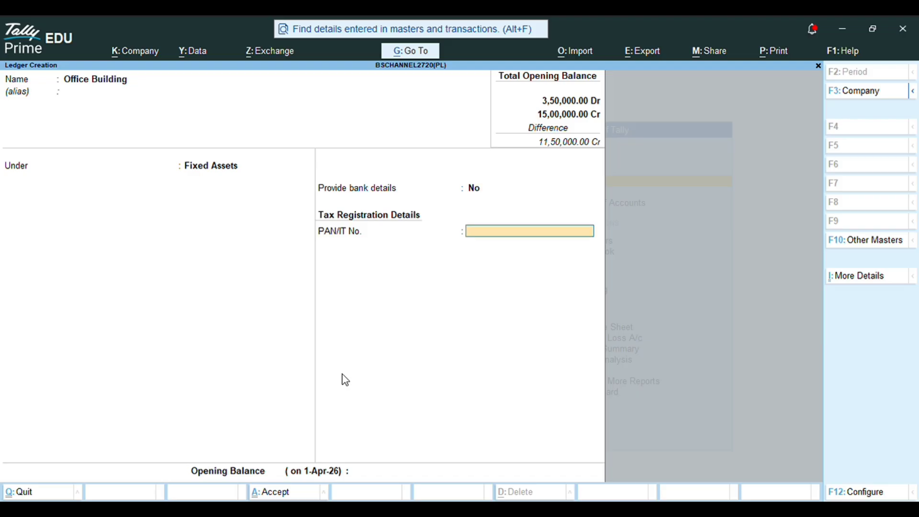
key(Return)
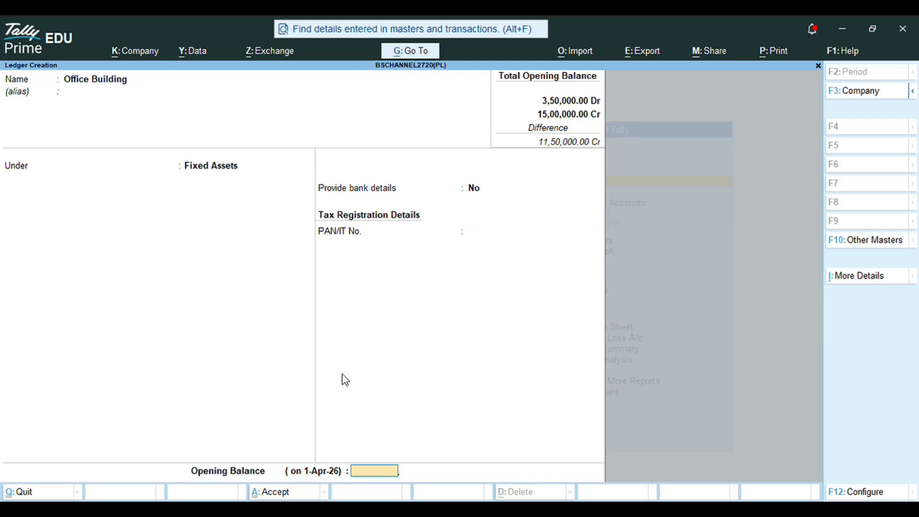
text(150000)
key(Return)
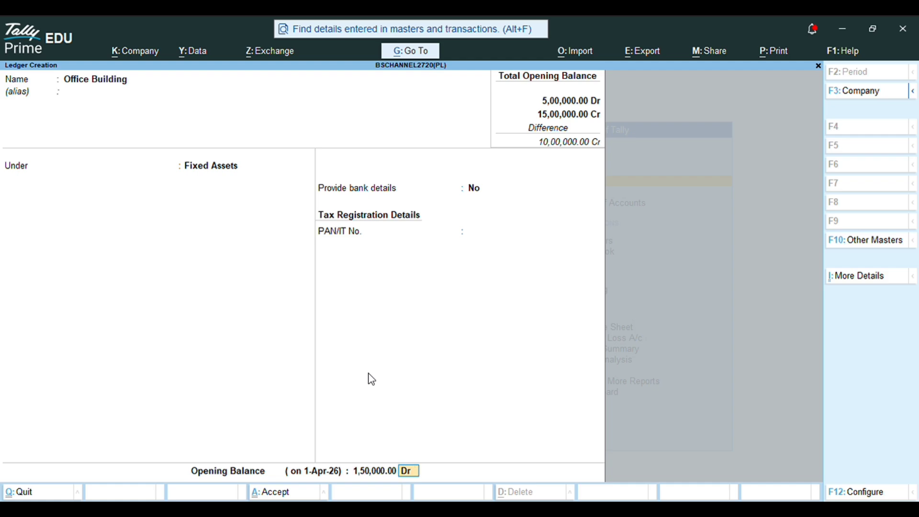
key(Return)
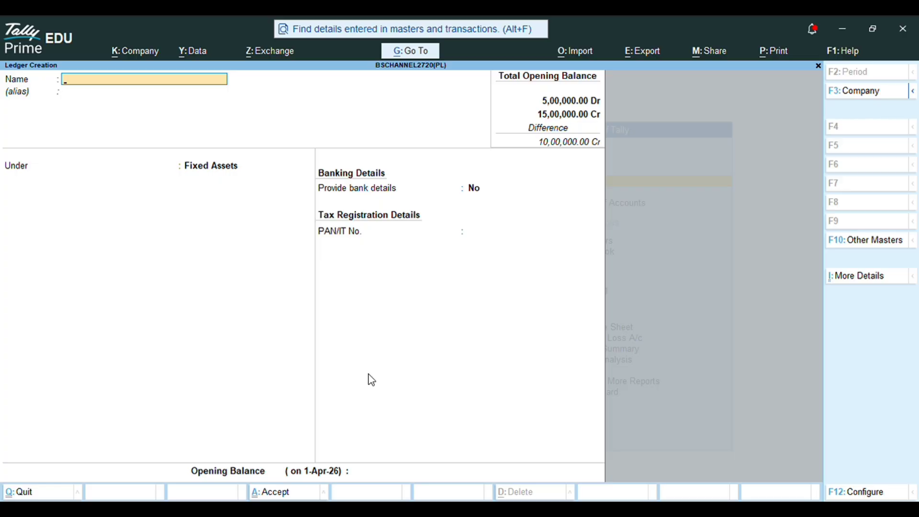
Step: Create a ledger named Office Equipment under Fixed Assets with an opening balance of 1,50,000 Dr
text(Office Equipmen)
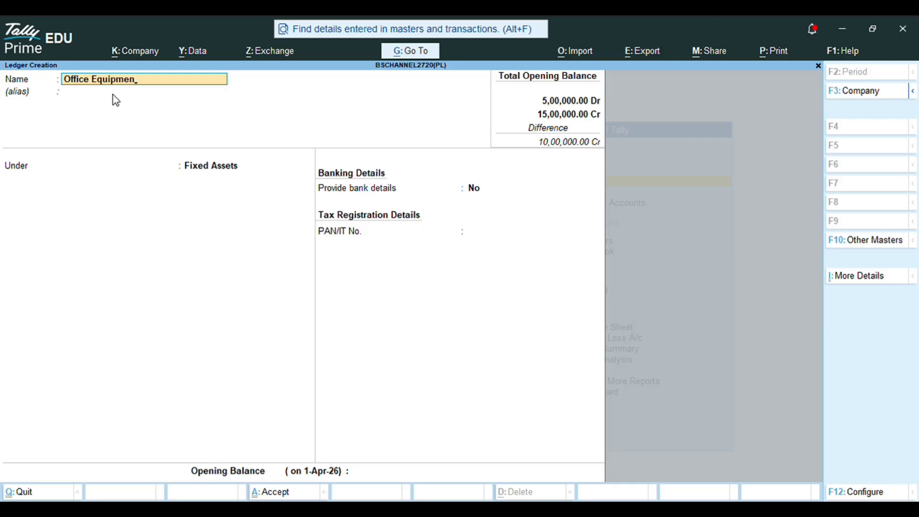
text(t)
key(Return)
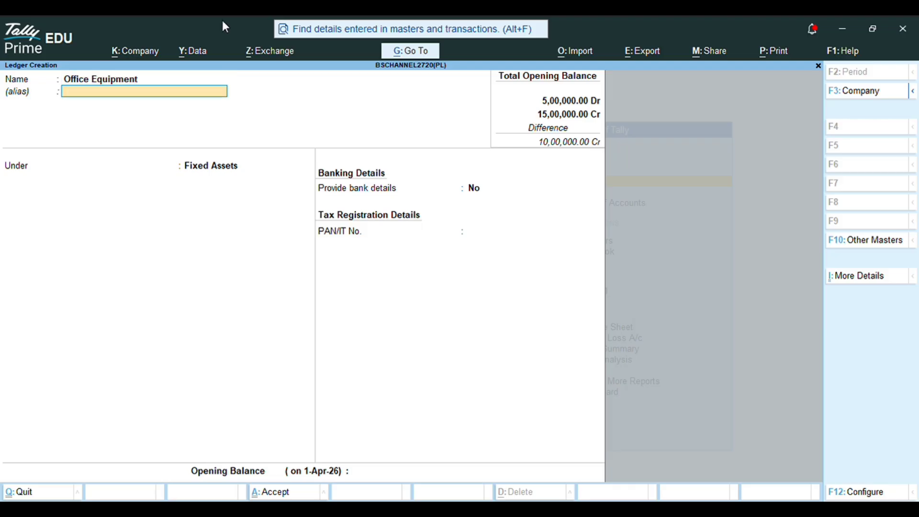
key(Return)
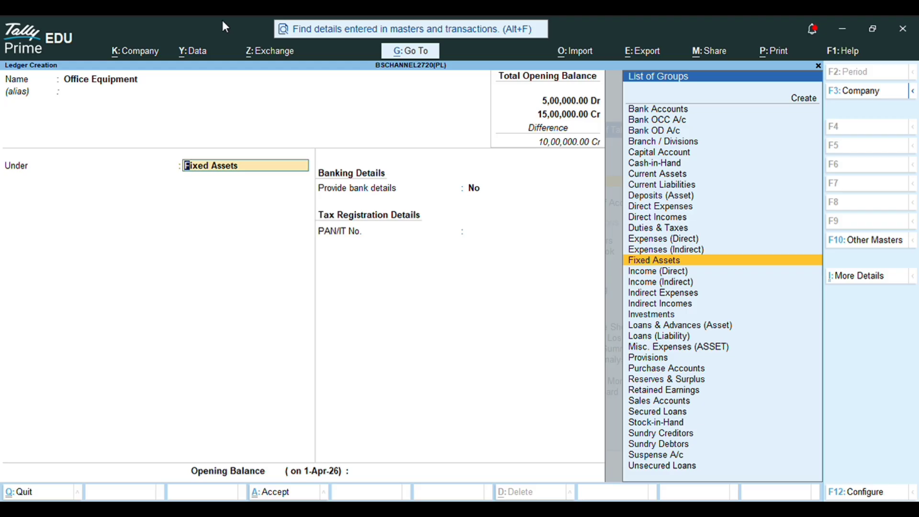
key(Return)
key(Return)
key(Return)
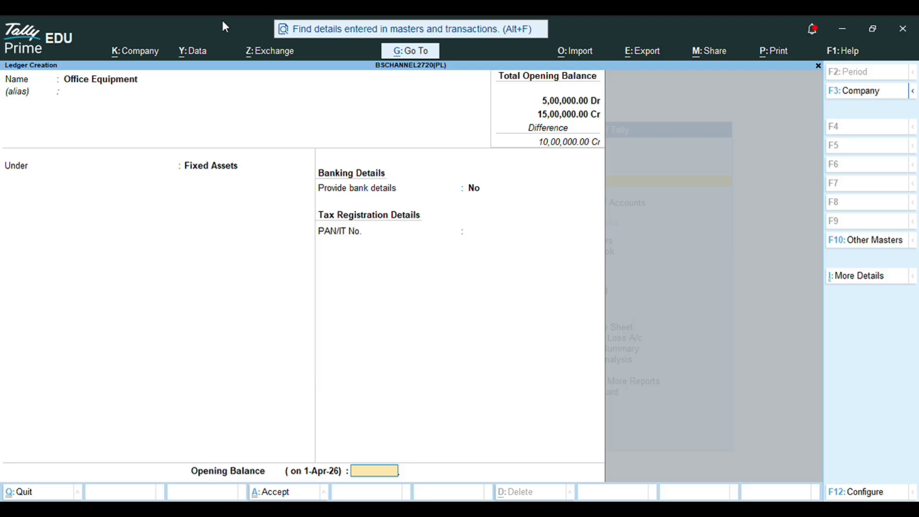
text(150000)
key(Return)
key(Return)
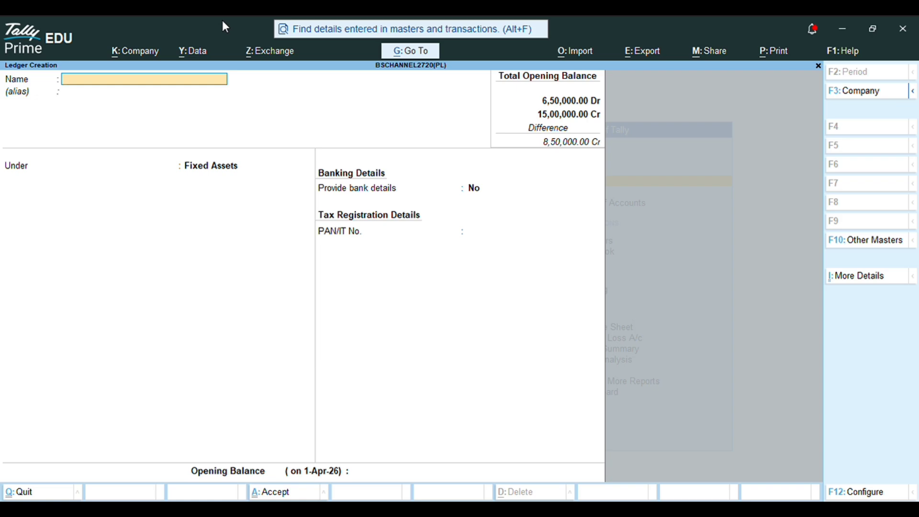
Step: Create a ledger named Delivery Van under Fixed Assets with an opening balance of 4,50,000 Dr
text(Delivery Van)
key(Return)
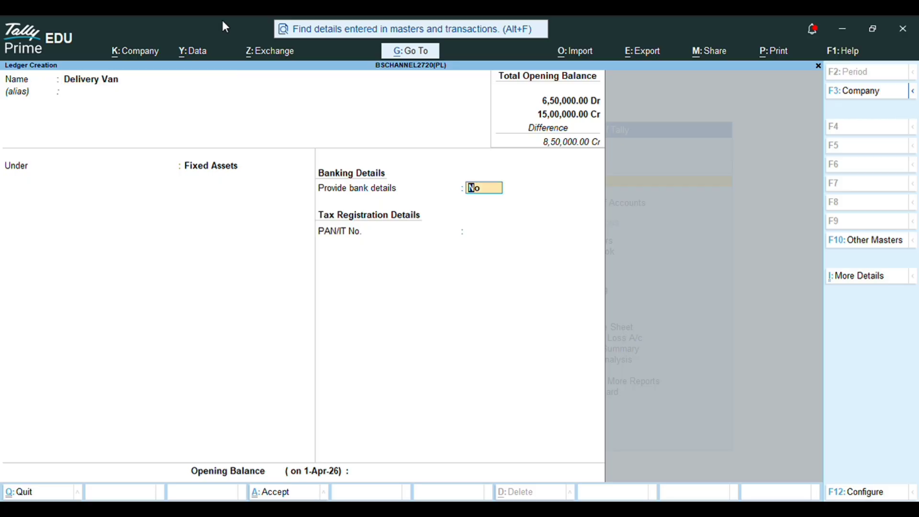
key(Return)
key(Return)
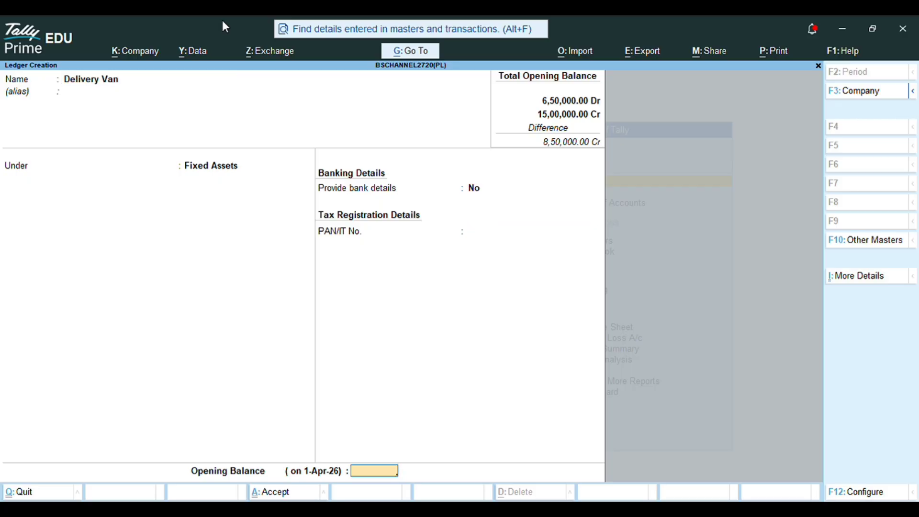
text(450000)
key(Return)
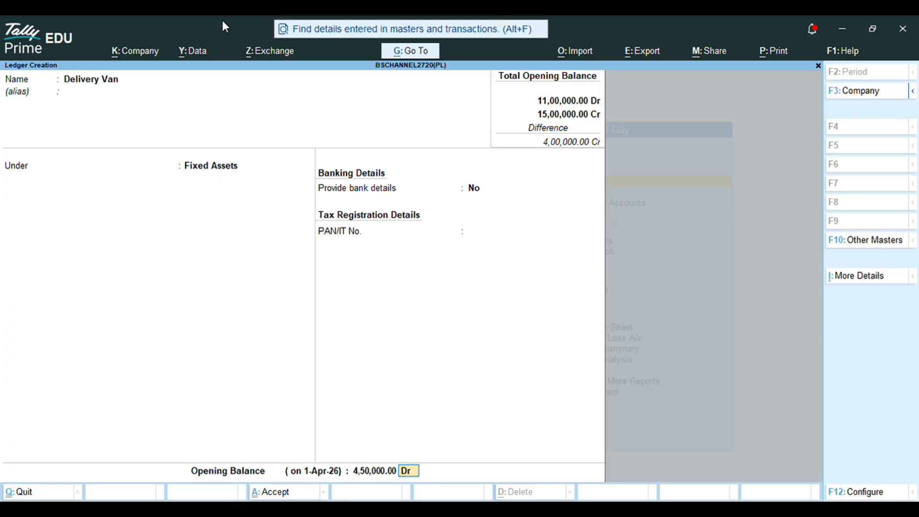
key(Return)
key(Return)
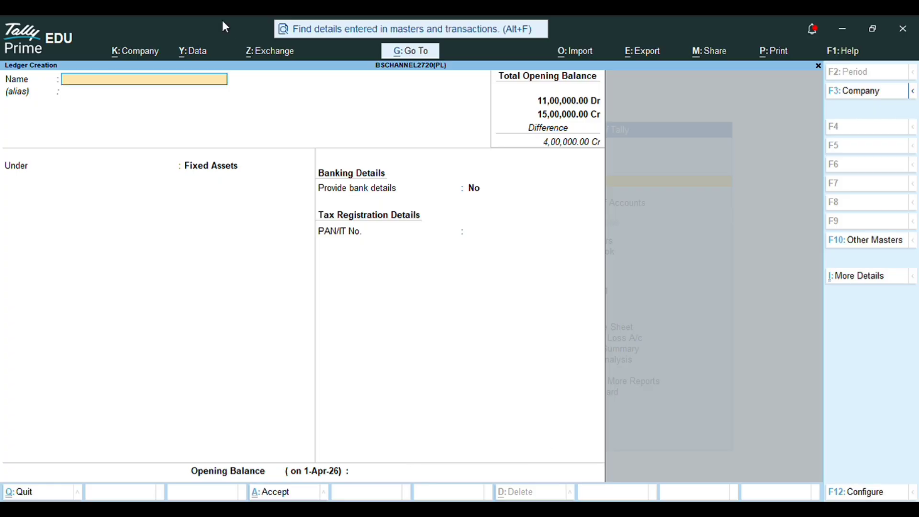
Step: Create a ledger named Bank Loan under Loans (Liability) with an opening balance of 4,00,000 Cr
text(Bank Loan)
key(Return)
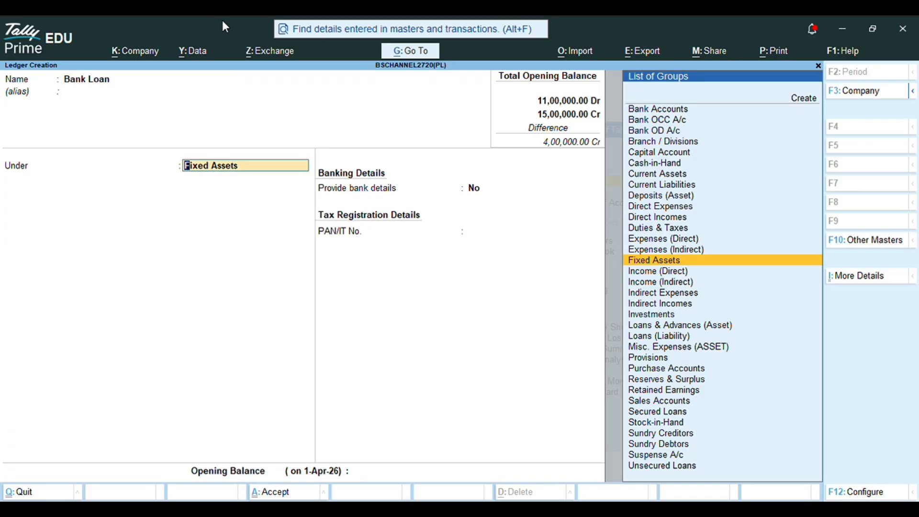
text(Lo)
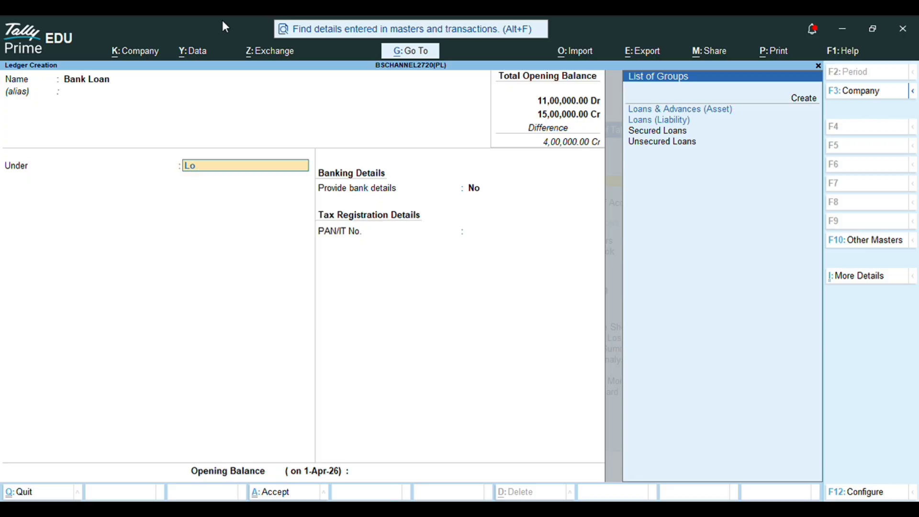
key(Down)
key(Return)
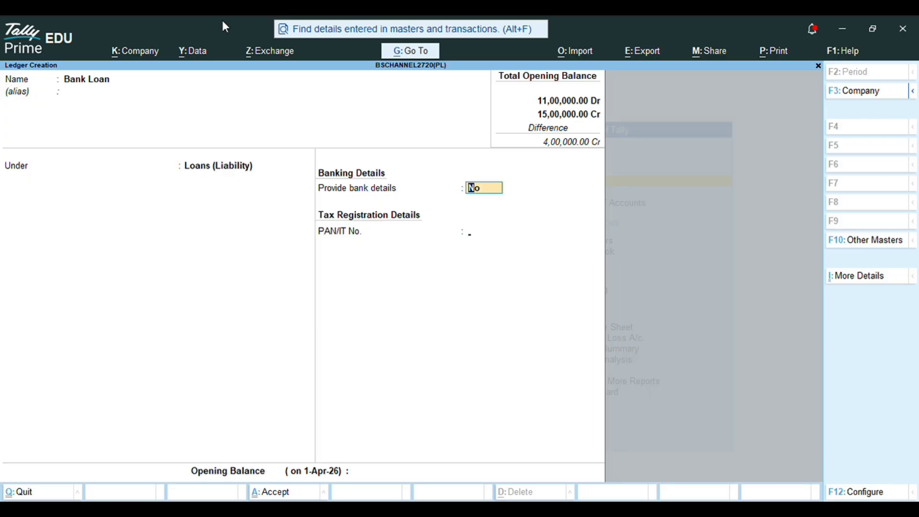
key(Return)
key(Return)
text(4,00,0)
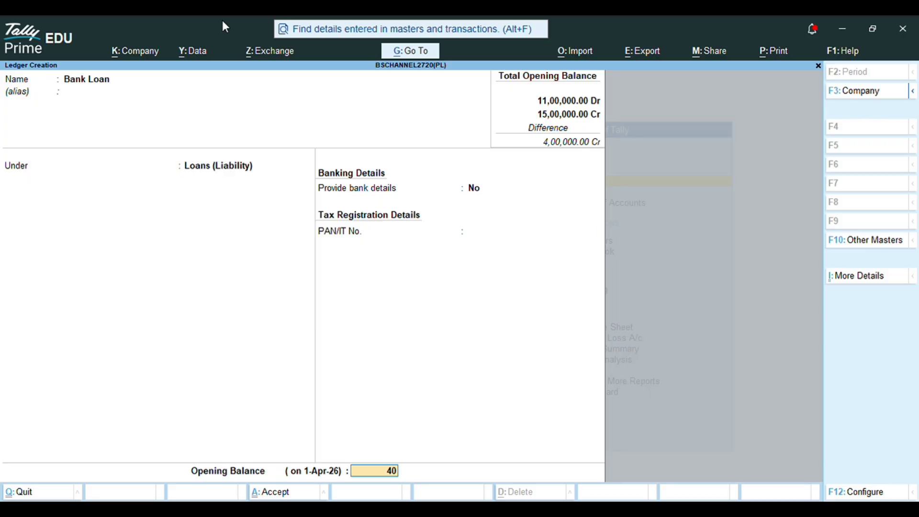
text(00000)
key(Return)
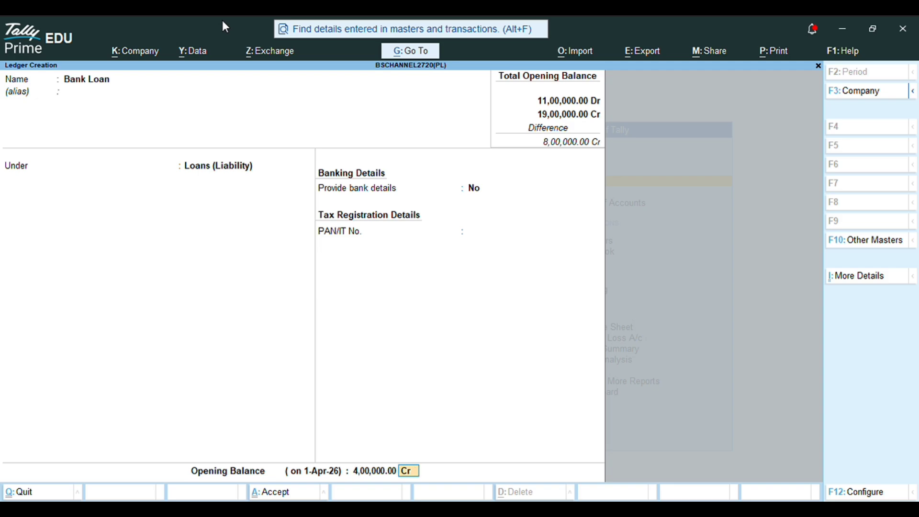
key(Return)
key(Return)
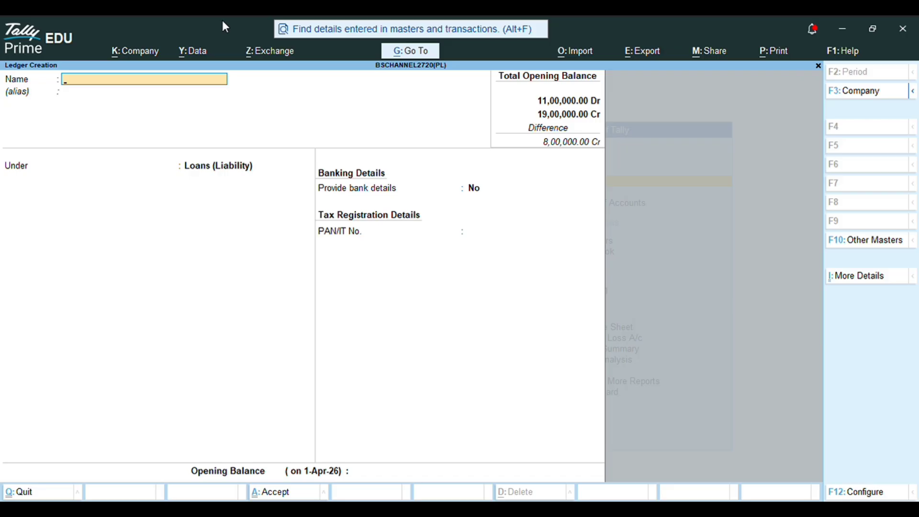
Step: Create a ledger named Bank OD under Bank OD A/c with an opening balance of 1,50,000 Cr
text(Bank oD)
key(Return)
key(Return)
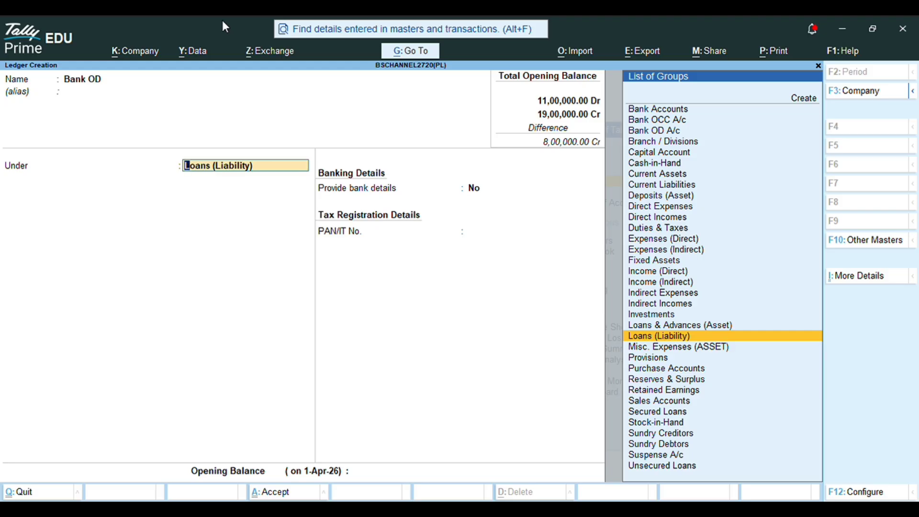
text(Ba)
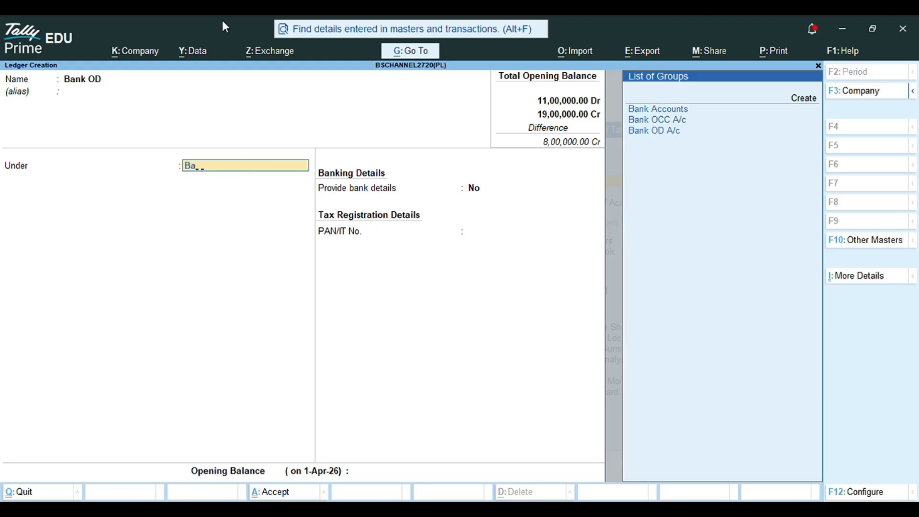
text(n)
key(Down)
key(Down)
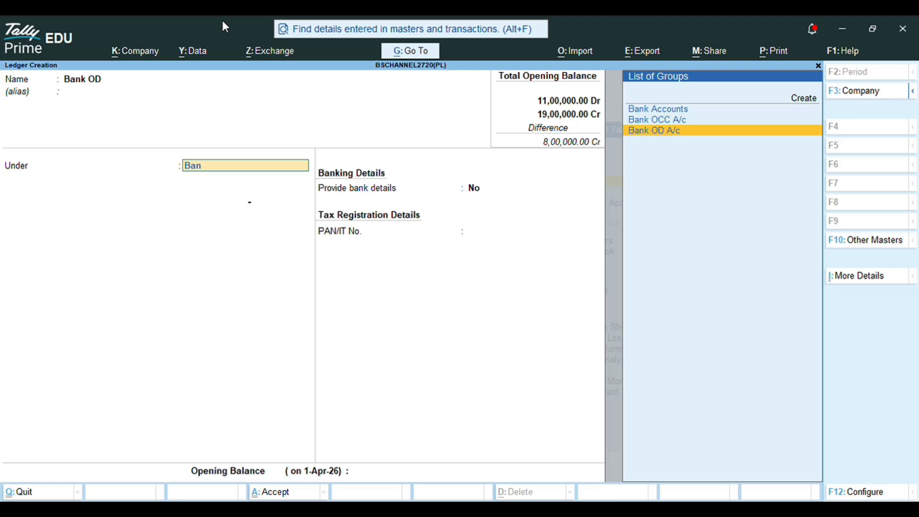
key(Return)
key(Return)
key(Return)
key(Return)
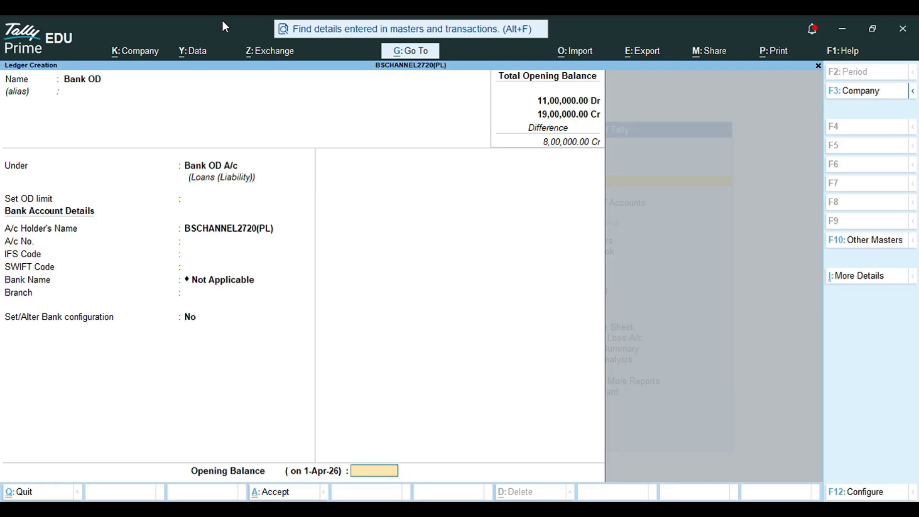
text(150000)
key(Return)
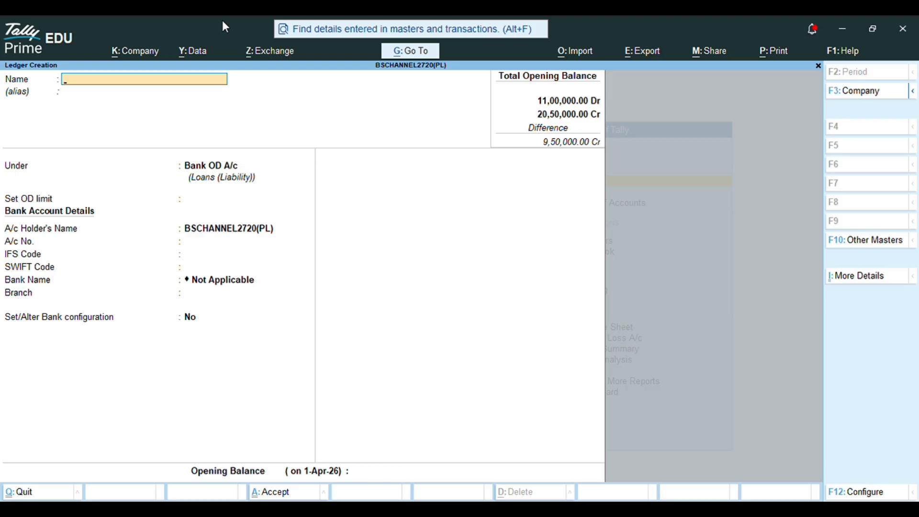
Step: Create a ledger named Security Deposit under Loans & Advances (Asset) with an opening balance of 80,000 Dr
text(Security Deposit)
key(Return)
text(Lo)
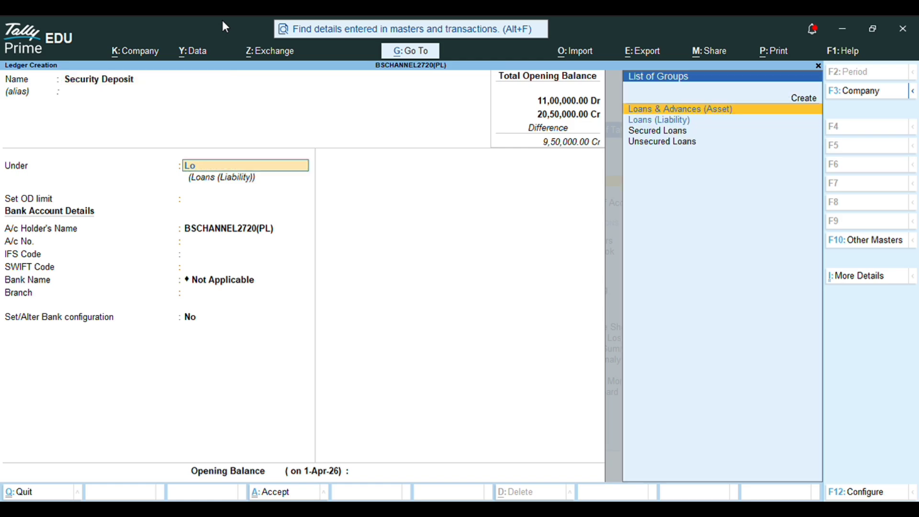
key(Return)
key(Return)
key(Return)
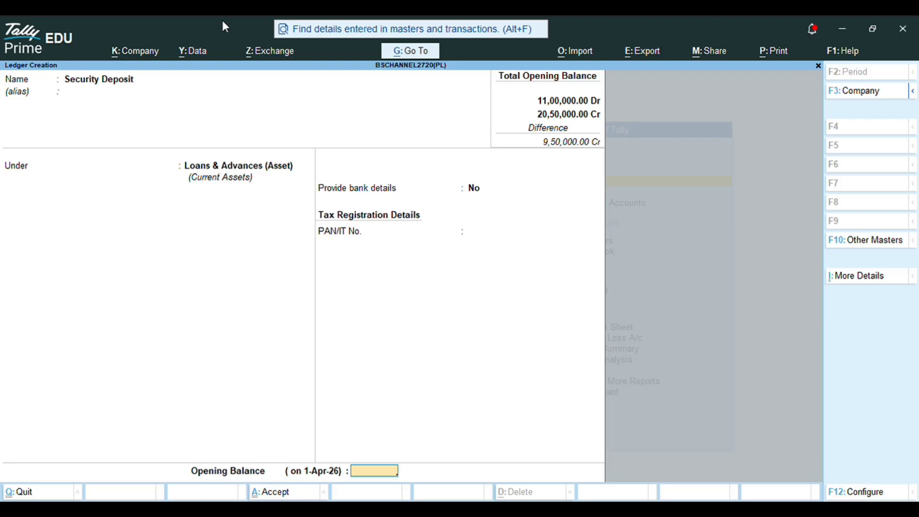
text(80000)
key(Return)
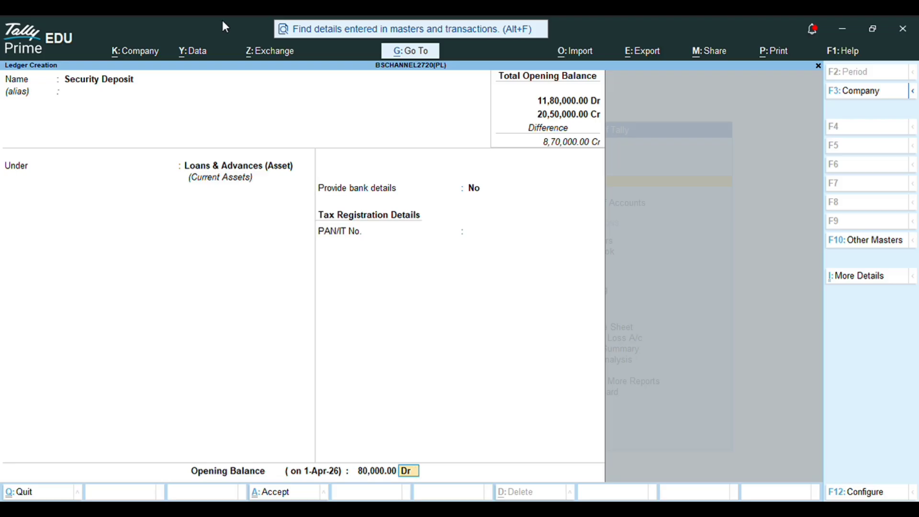
key(Return)
key(Return)
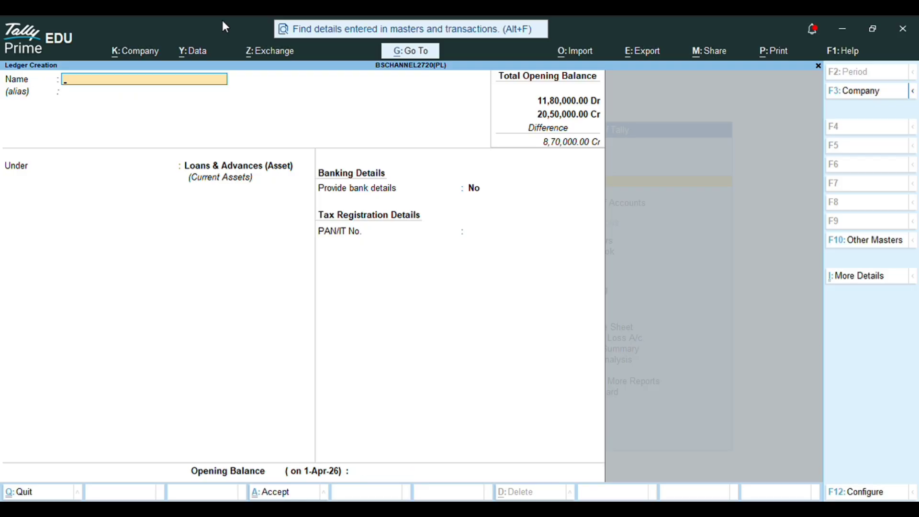
text(Bills Receivable)
key(Return)
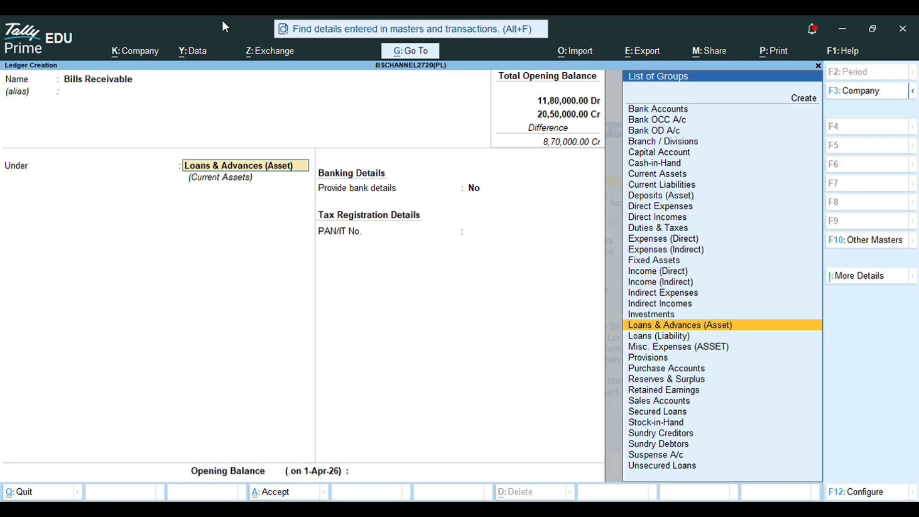
text(Cur)
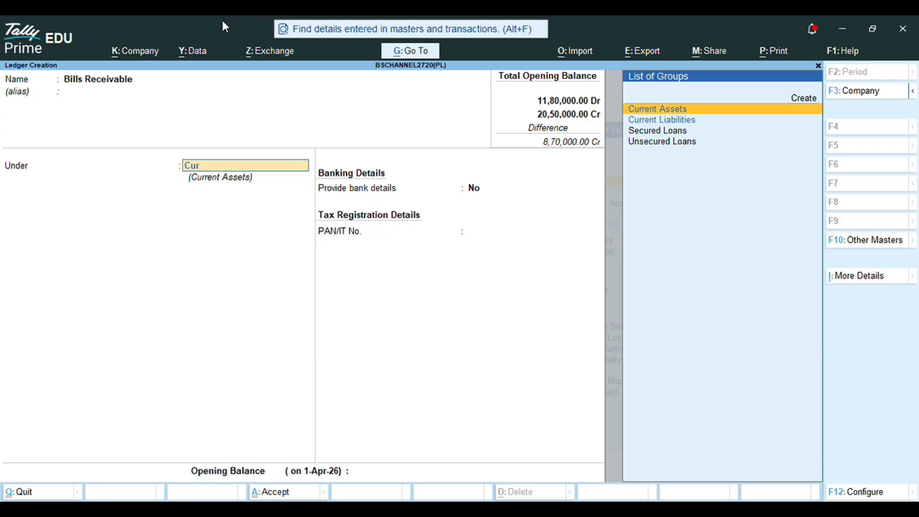
key(Return)
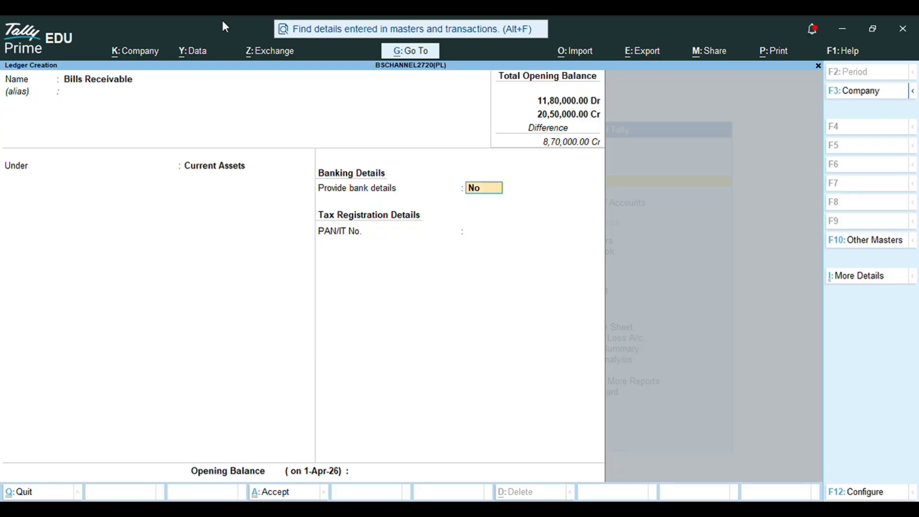
key(Return)
key(Return)
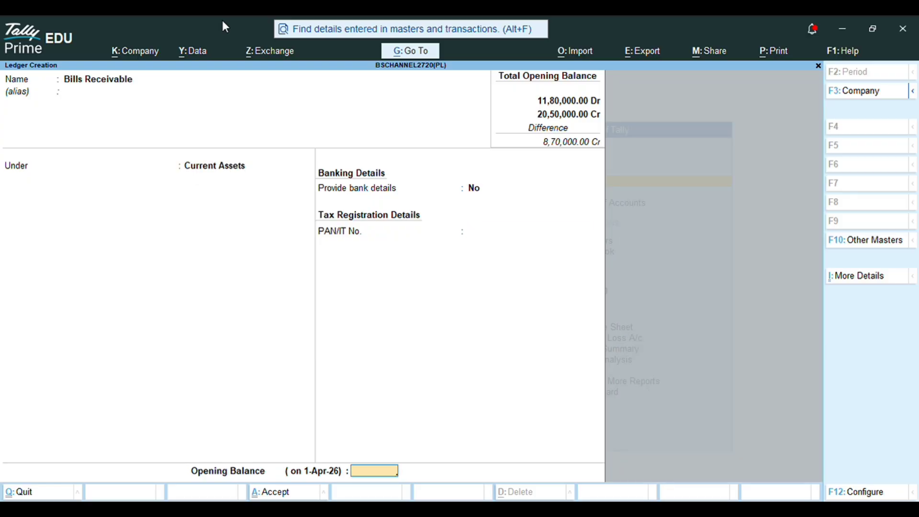
text(120000)
key(Return)
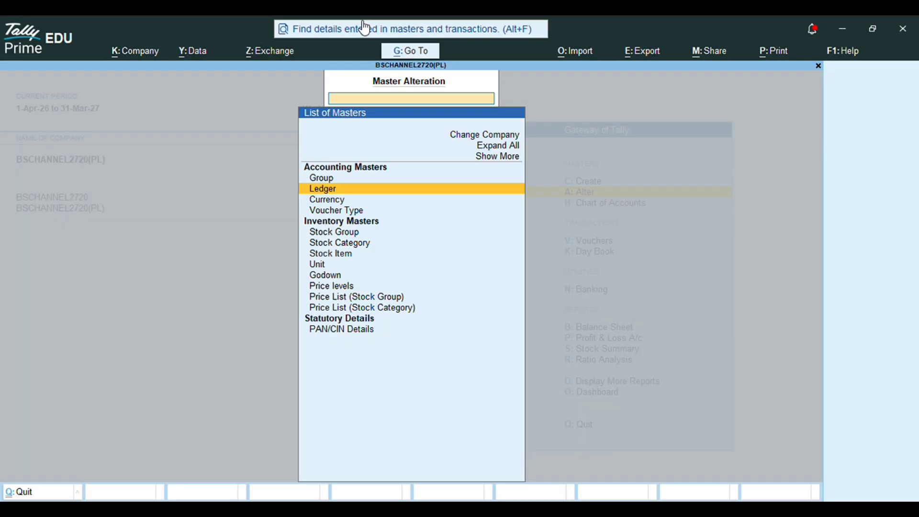
Step: Alter the Cash ledger to give it an opening balance of 2,75,000 Dr
key(Return)
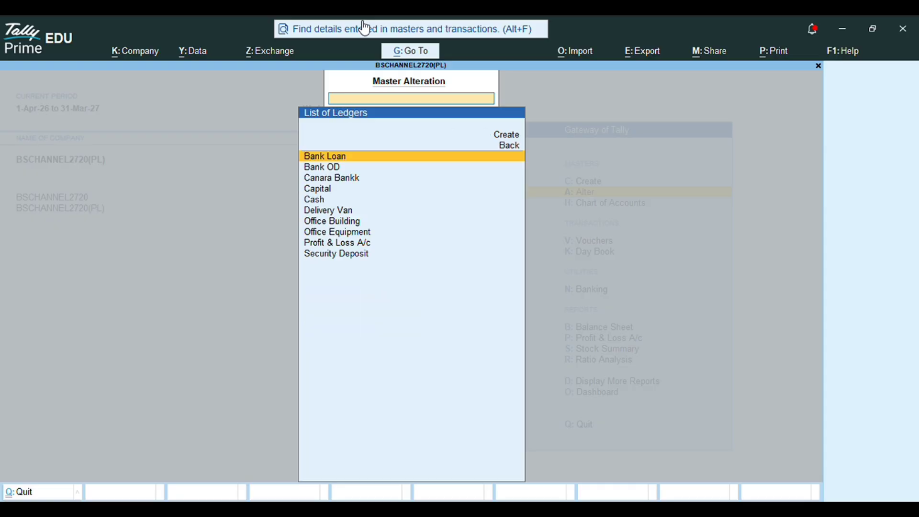
key(Down)
key(Down)
key(Down)
key(Down)
key(Return)
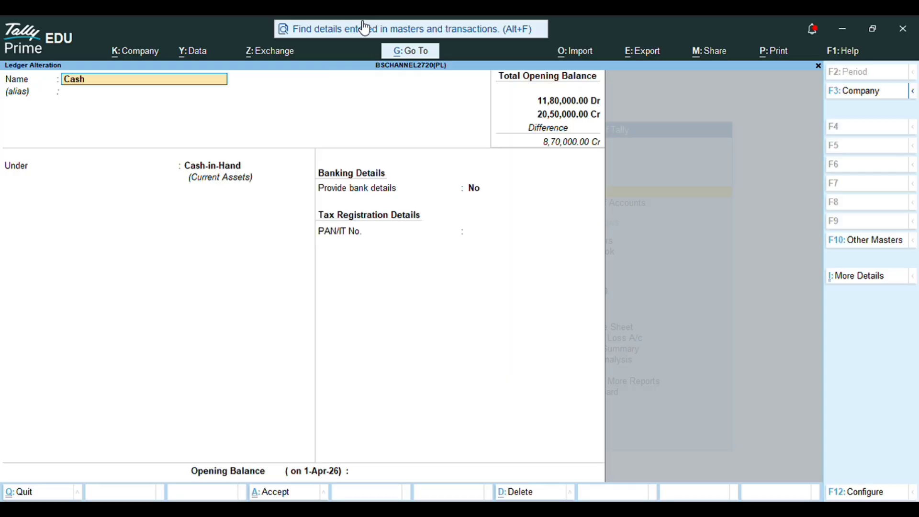
key(ctrl+End)
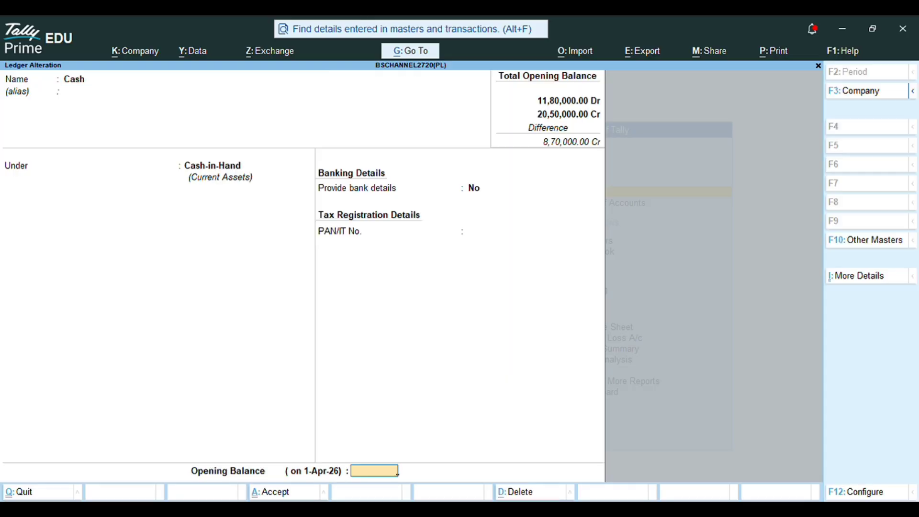
text(275000)
key(Return)
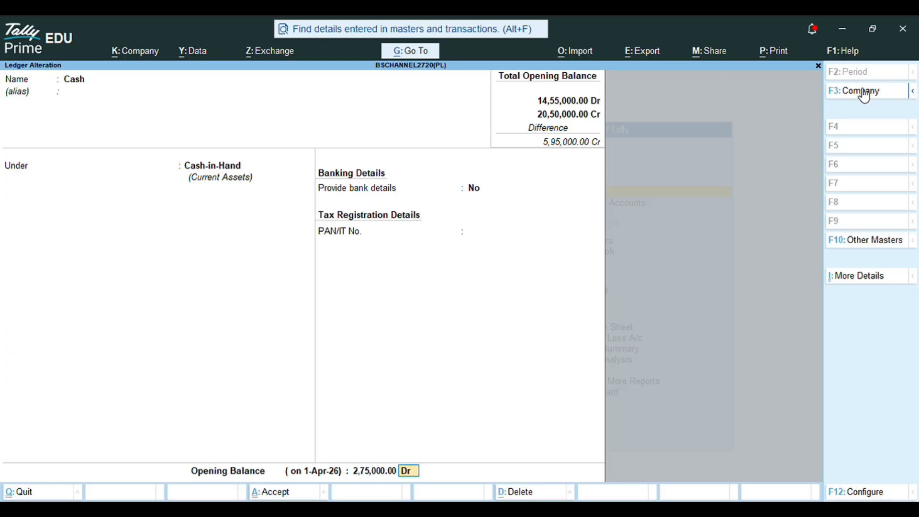
key(Return)
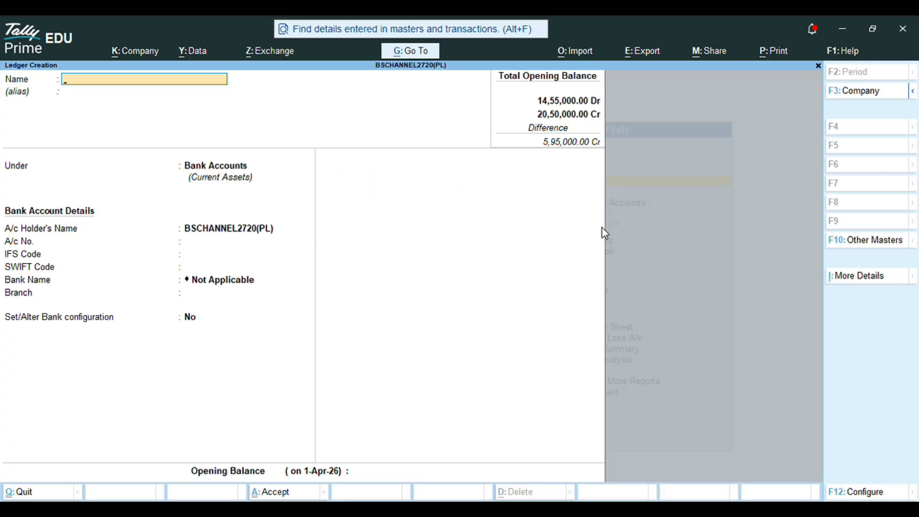
Step: Create a ledger named Billss Receivable under Current Assets with an opening balance of 1,20,000 Dr
text(Billss Receivable)
key(Return)
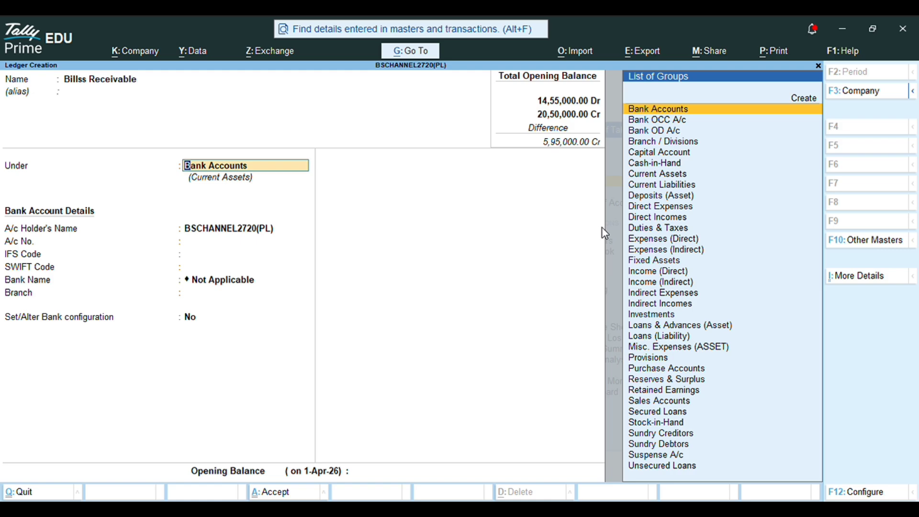
text(c)
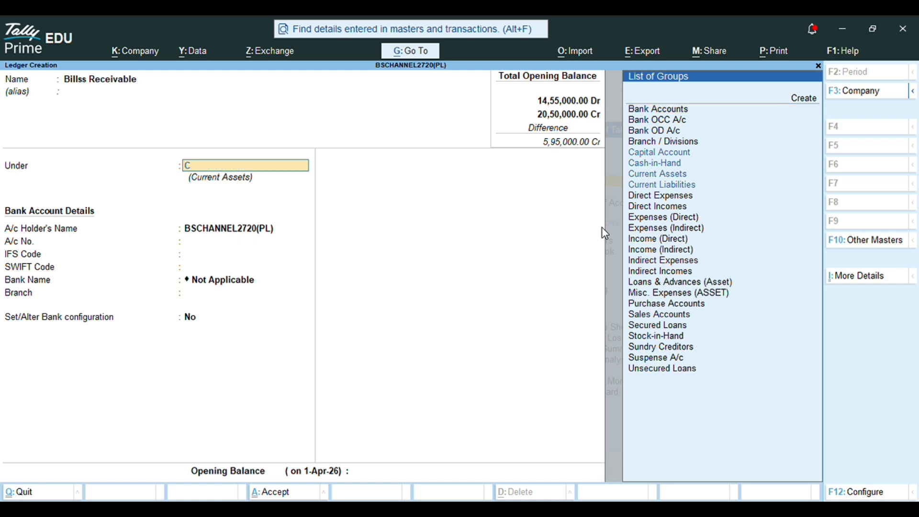
text(u)
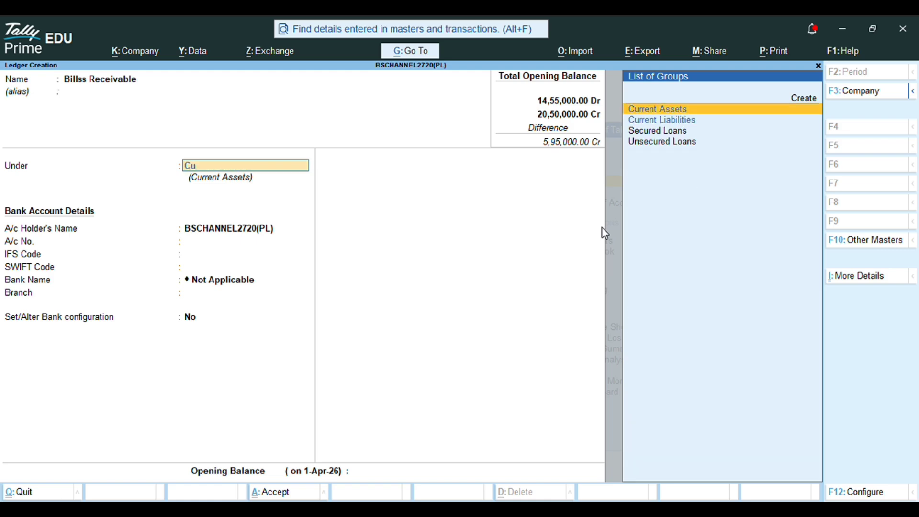
key(Return)
key(Return)
key(Return)
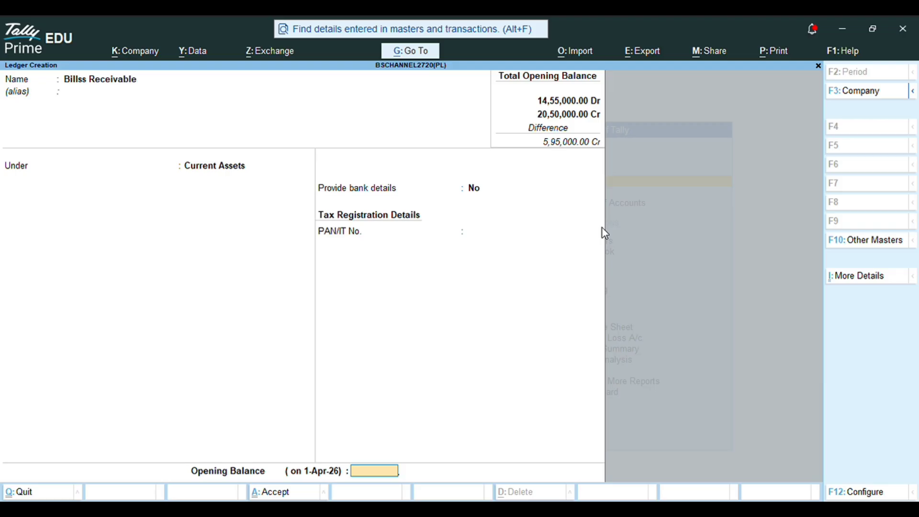
text(120000)
key(Return)
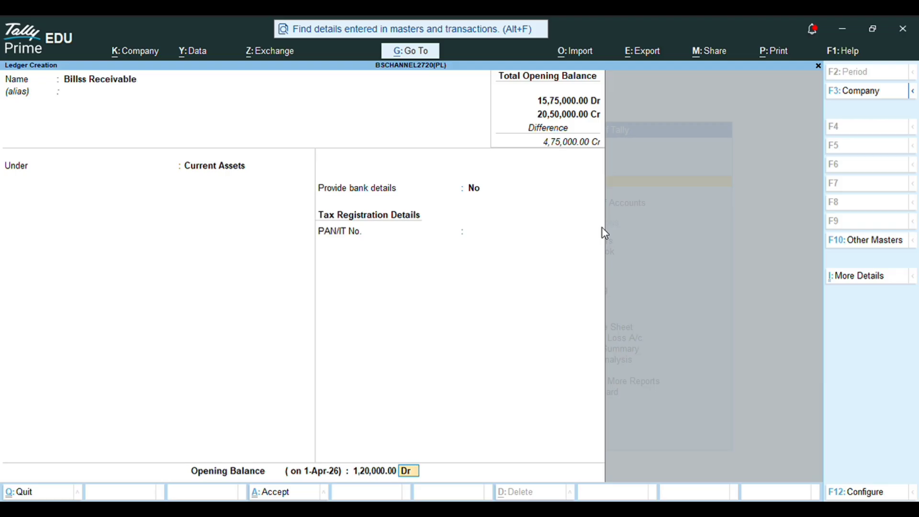
key(Return)
key(Return)
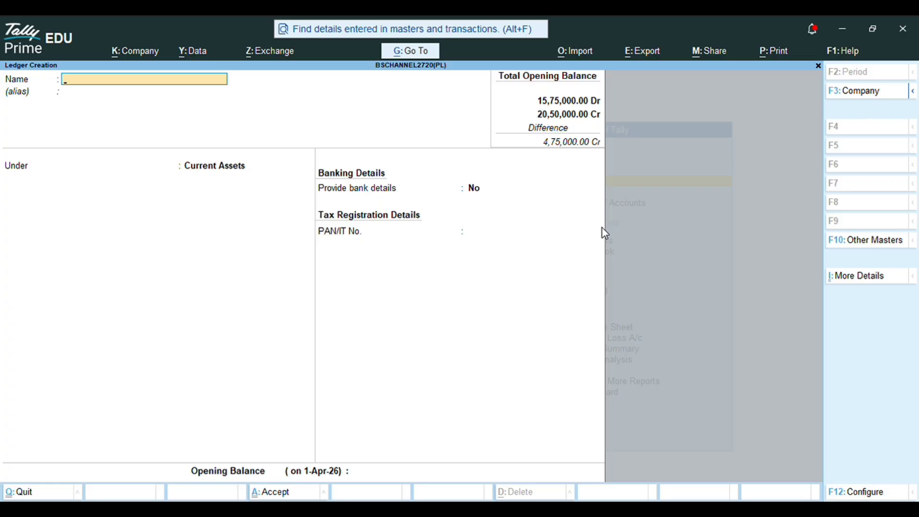
Step: Enter a new ledger named Tech World Suppliers under Sundry Creditors with bill-by-bill balances and an opening balance of 2,40,000 Cr
text(Tech world Supp)
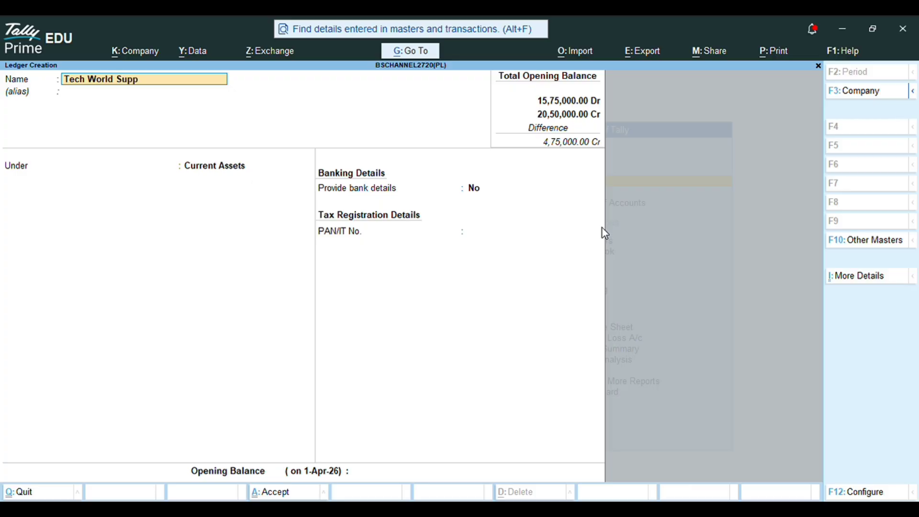
text(liers)
key(Return)
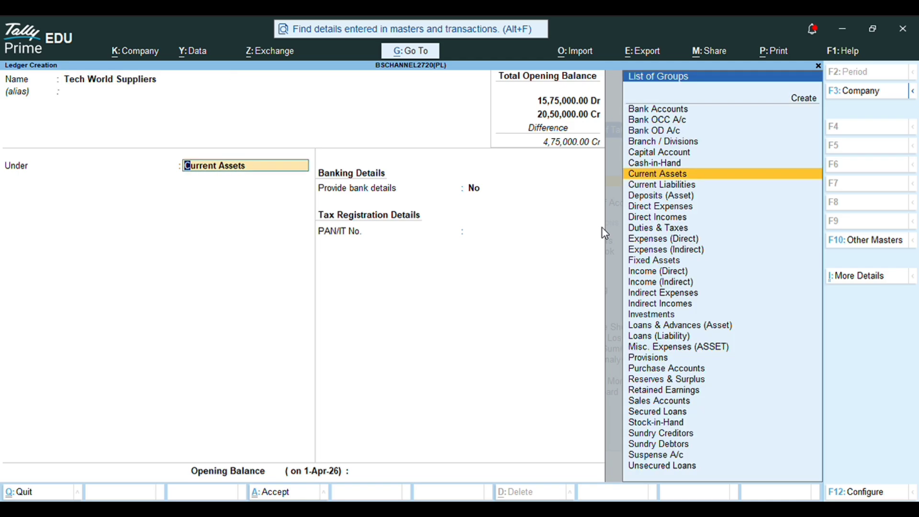
text(Sun)
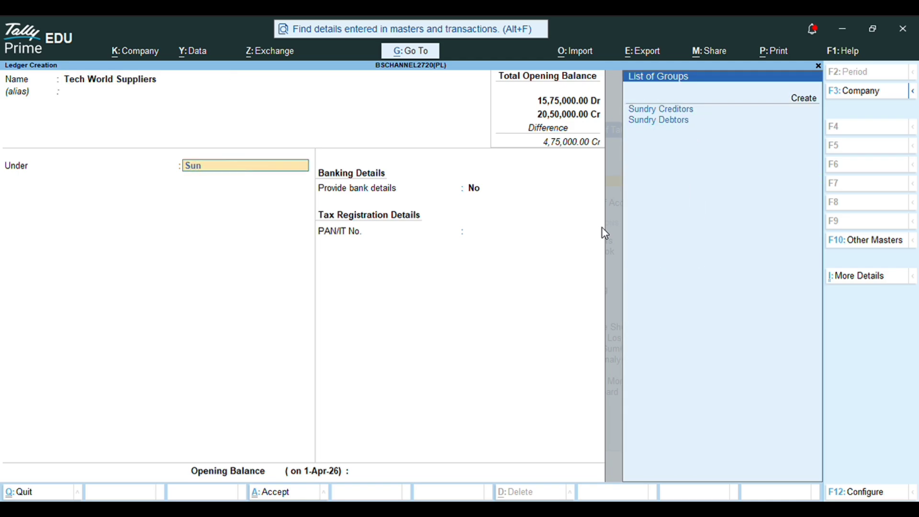
key(Return)
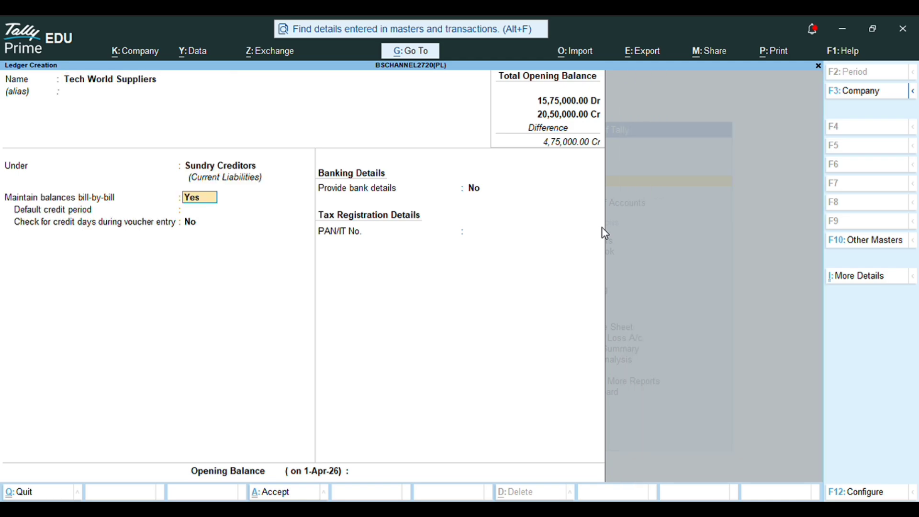
key(Return)
key(Return)
key(Return)
key(Return)
key(Return)
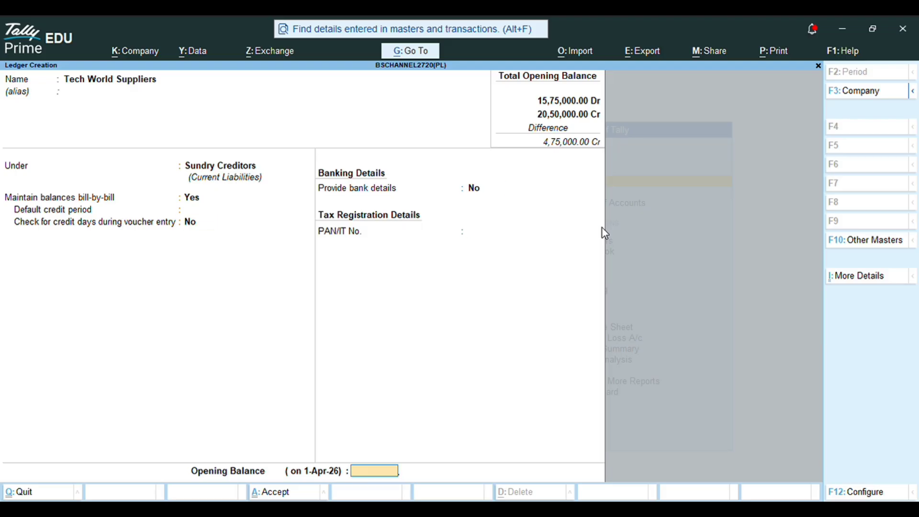
text(240000)
key(Return)
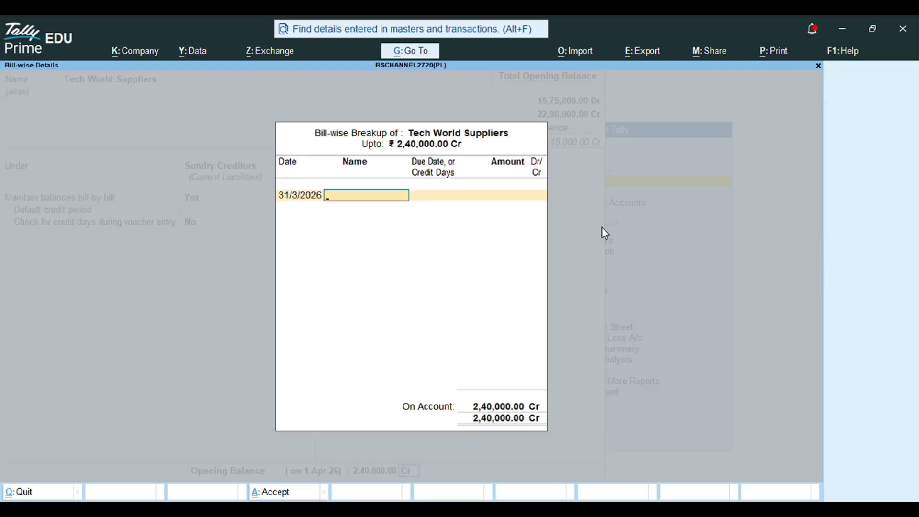
Step: Allocate the supplier's full 2,40,000 Cr opening balance to bill TW125 dated 31/3/2026 and save the ledger
text(TW125)
key(Return)
key(Return)
key(Return)
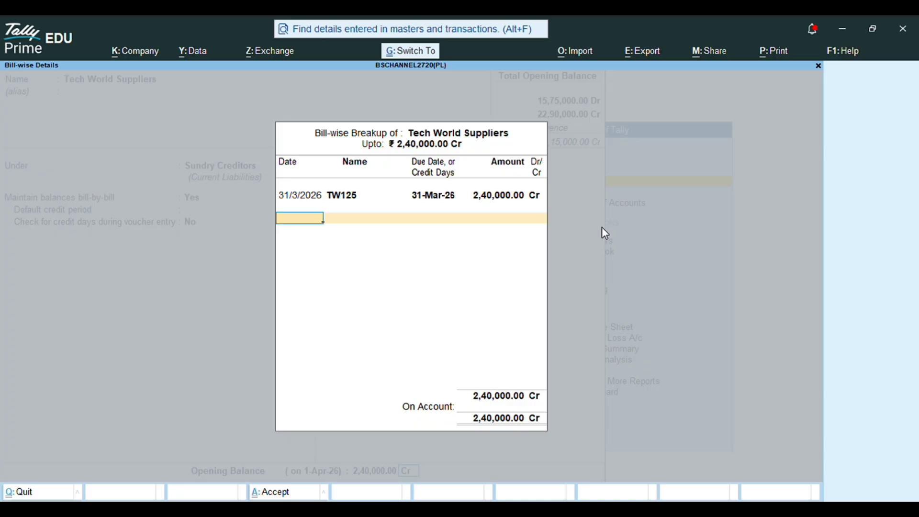
key(Return)
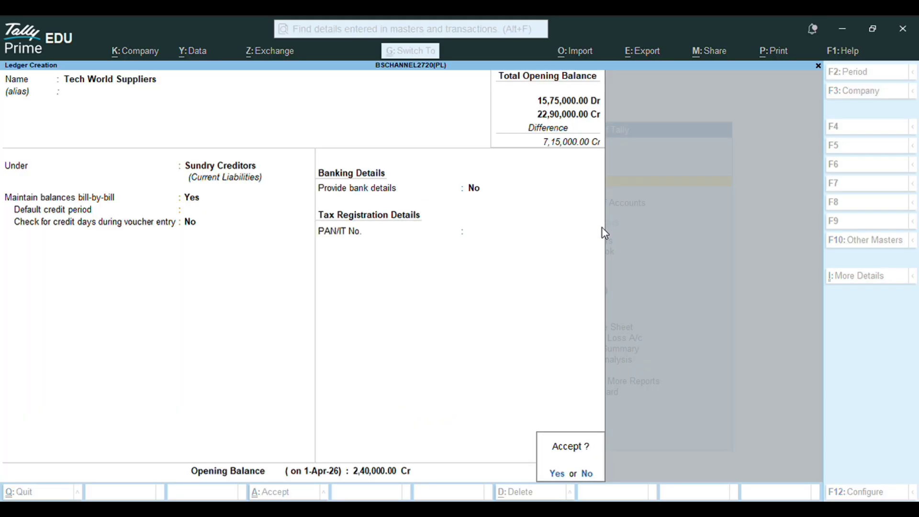
key(Return)
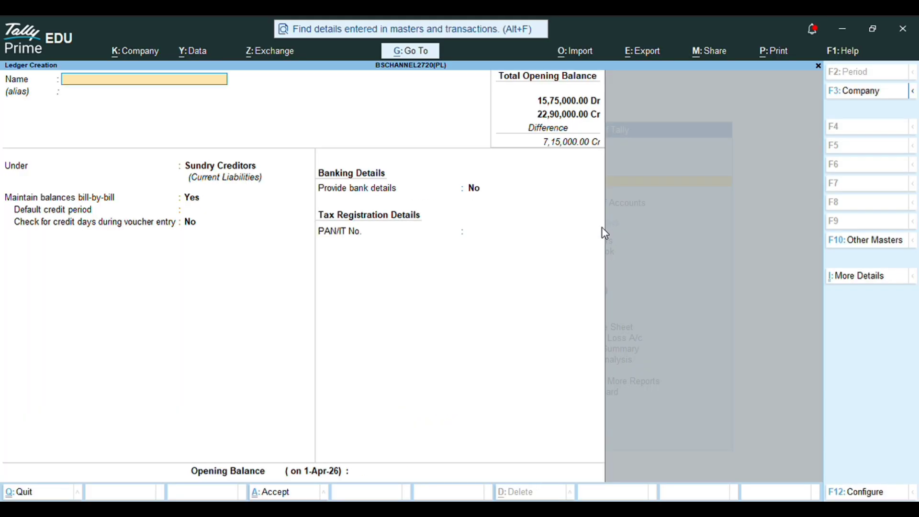
Step: Enter a new ledger named Future Distributors under Sundry Creditors with bill-by-bill balances and an opening balance of 1,60,000 Cr
text(Future Distributors)
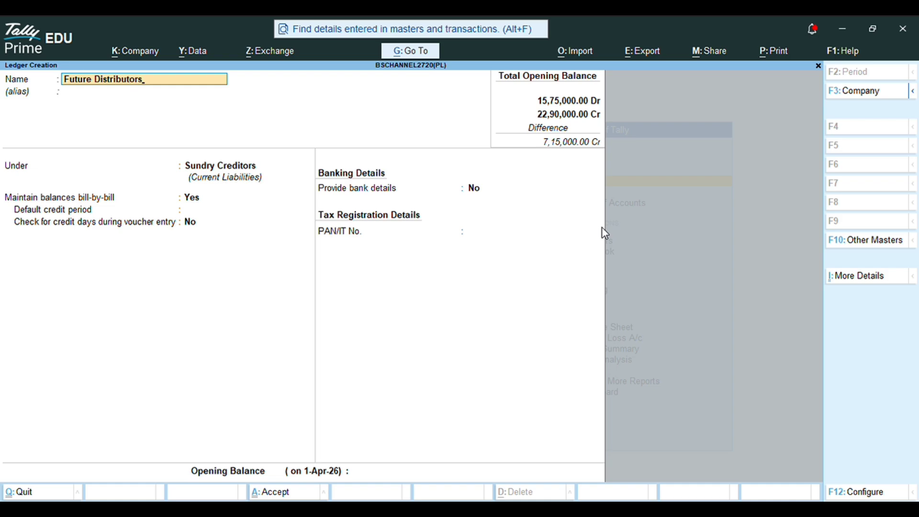
key(Return)
key(Return)
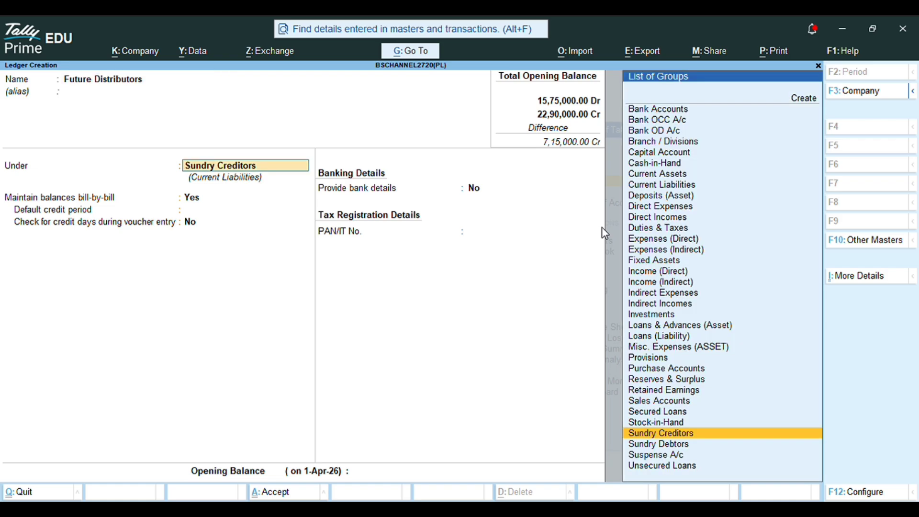
key(Return)
key(Return)
key(Return)
key(Return)
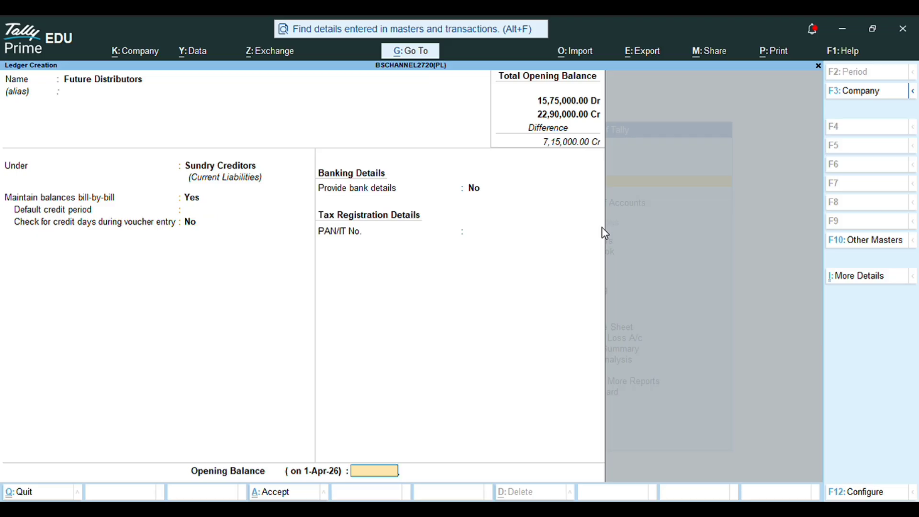
text(1,60,000)
key(Return)
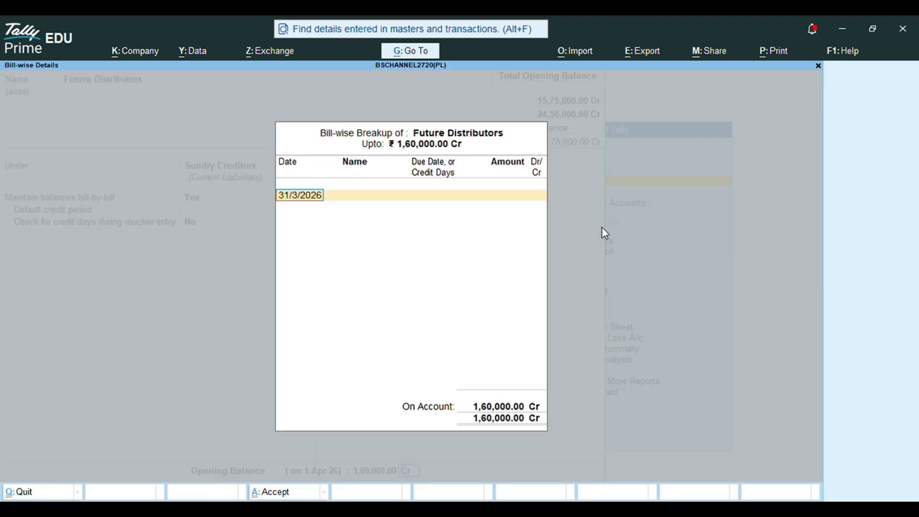
Step: Allocate the full 1,60,000 Cr opening balance of Future Distributors to bill FD210 dated 31/3/2026 and save the ledger
key(Return)
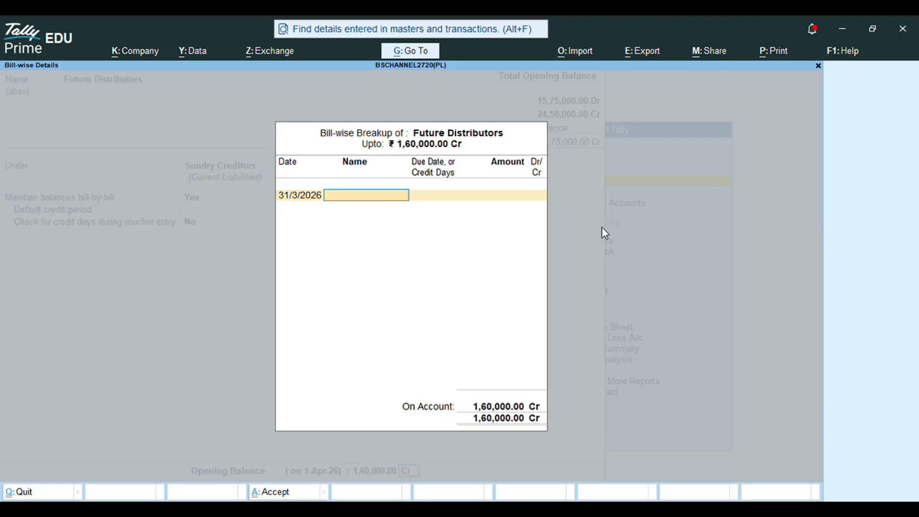
text(FD210)
key(Return)
key(Return)
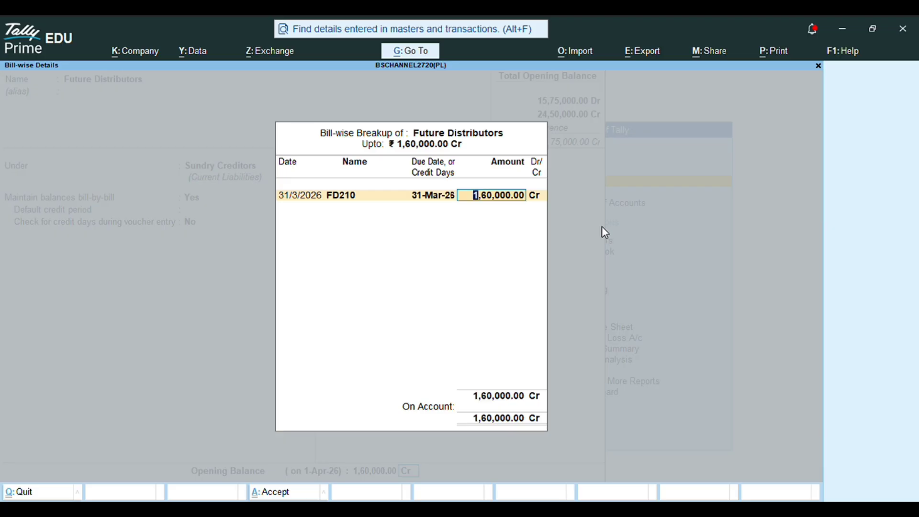
key(Return)
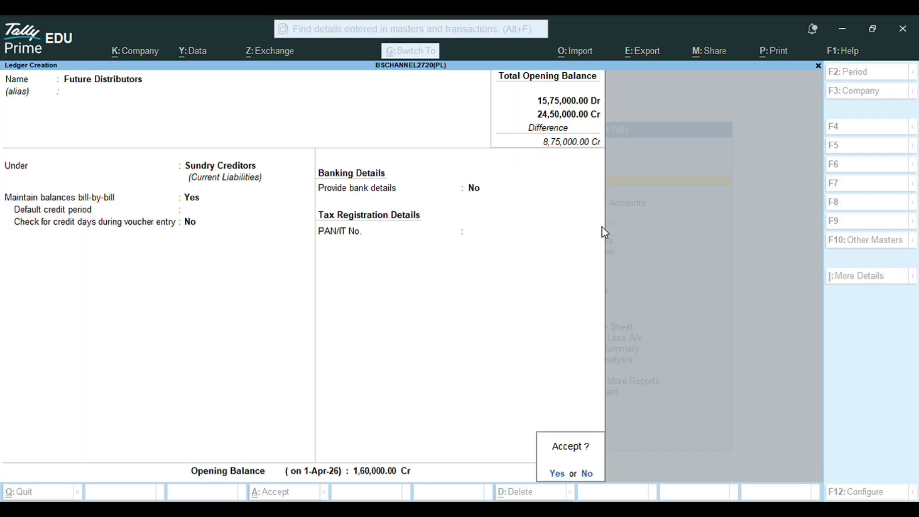
key(Return)
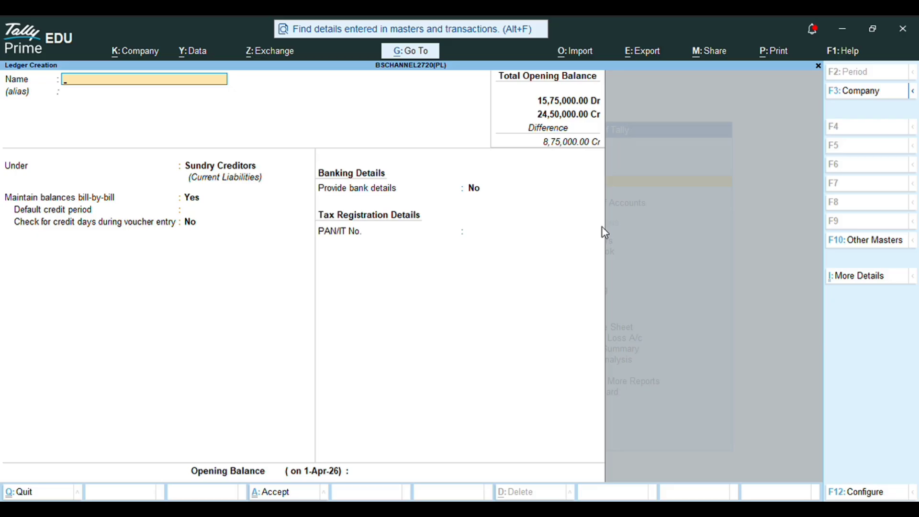
Step: Enter a new ledger named Bright Zone under Sundry Debtors, keeping bill-by-bill balances on and the tax details blank
text(Bright Zone)
key(Return)
key(Return)
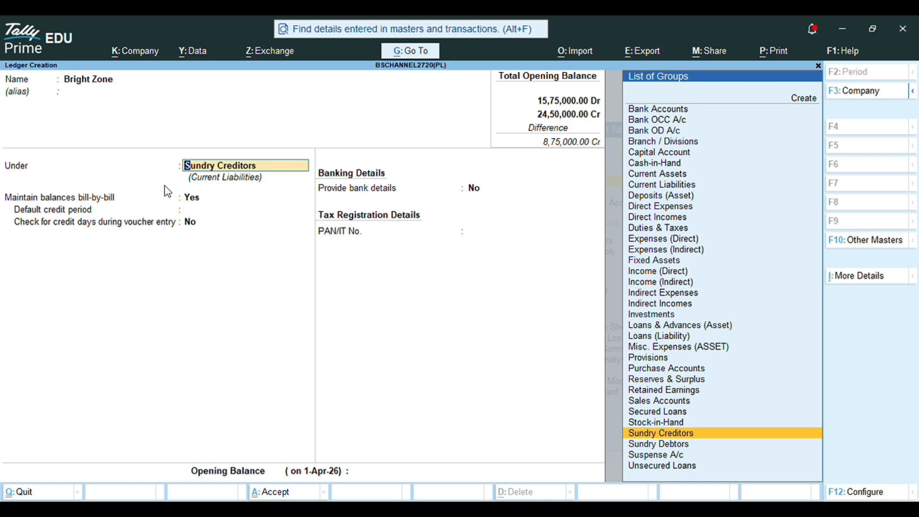
text(Su)
key(Down)
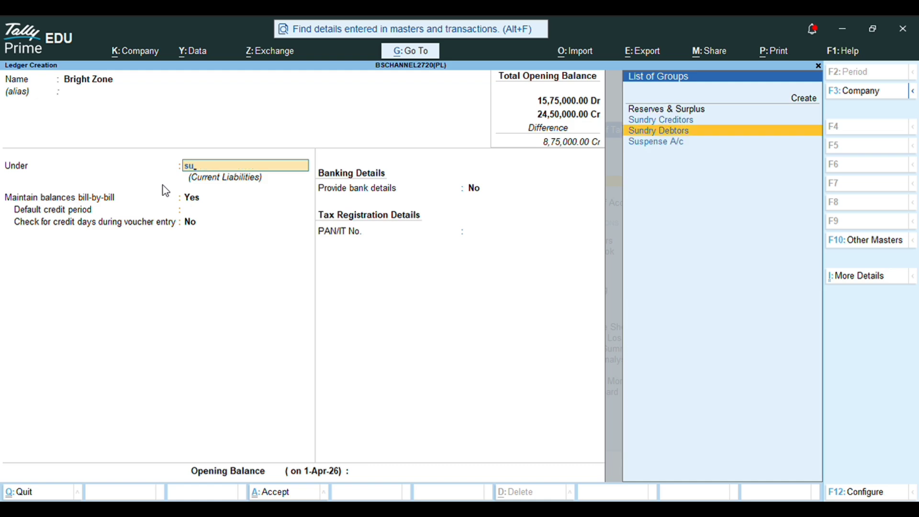
key(Return)
key(Return)
key(Return)
key(Return)
key(Return)
key(Return)
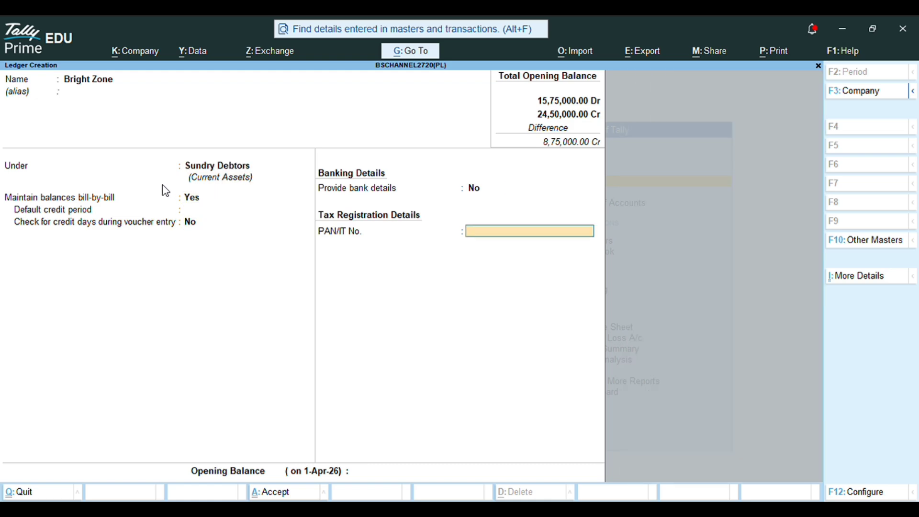
Step: Set the Bright Zone ledger's opening balance to 1,80,000 Dr and accept it
text(1,8)
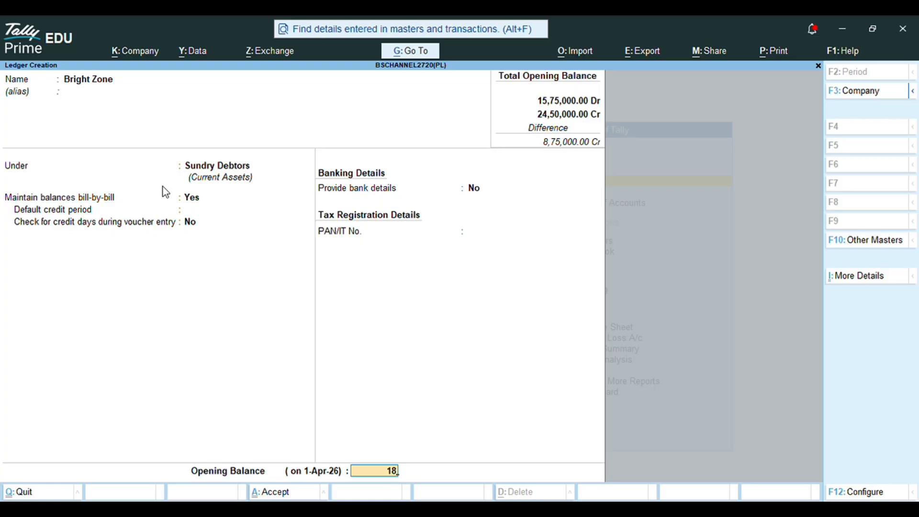
text(0,0)
text(0000)
key(Return)
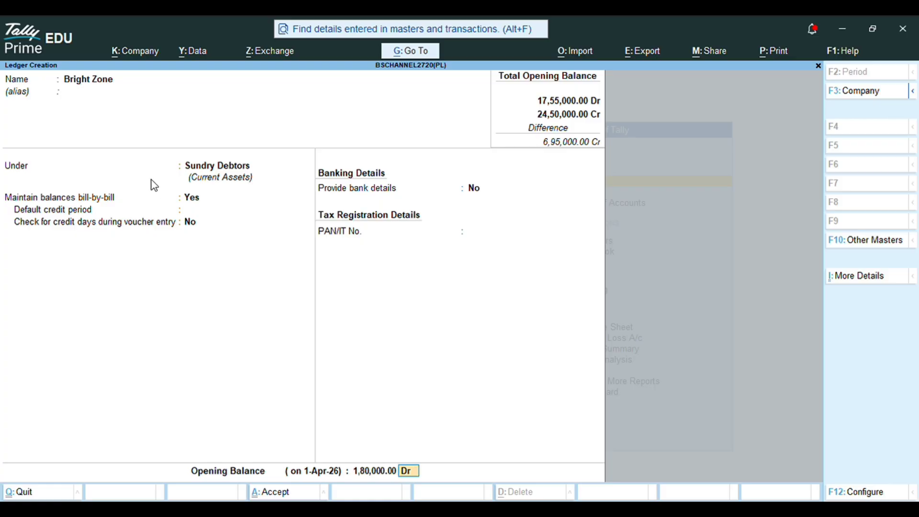
key(ctrl+a)
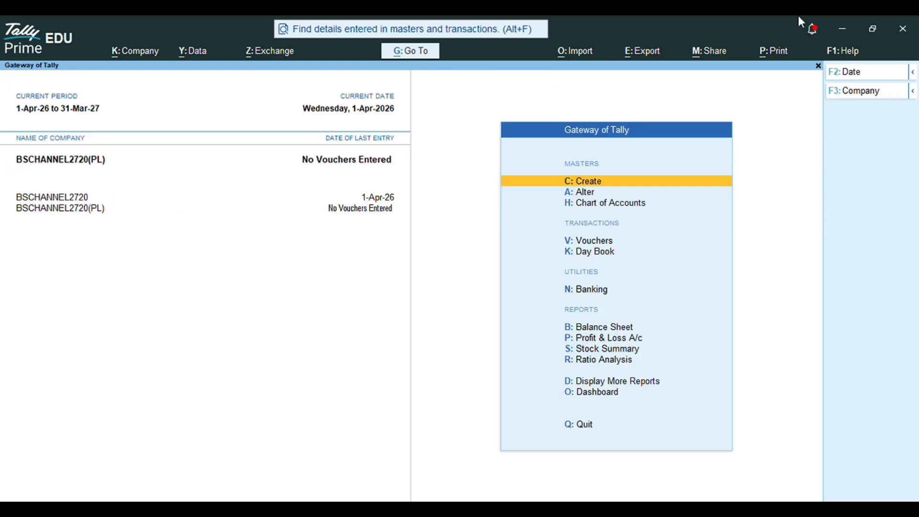
Step: Create a simple unit of measure with symbol nos, formal name Nombers and 0 decimal places, and leave unit creation
key(Down)
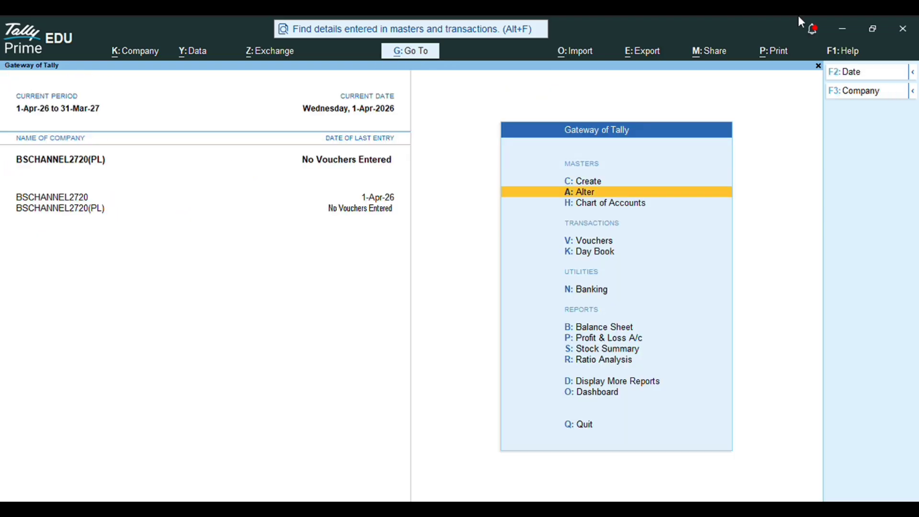
key(Up)
key(Return)
key(Down)
key(Down)
key(Down)
key(Down)
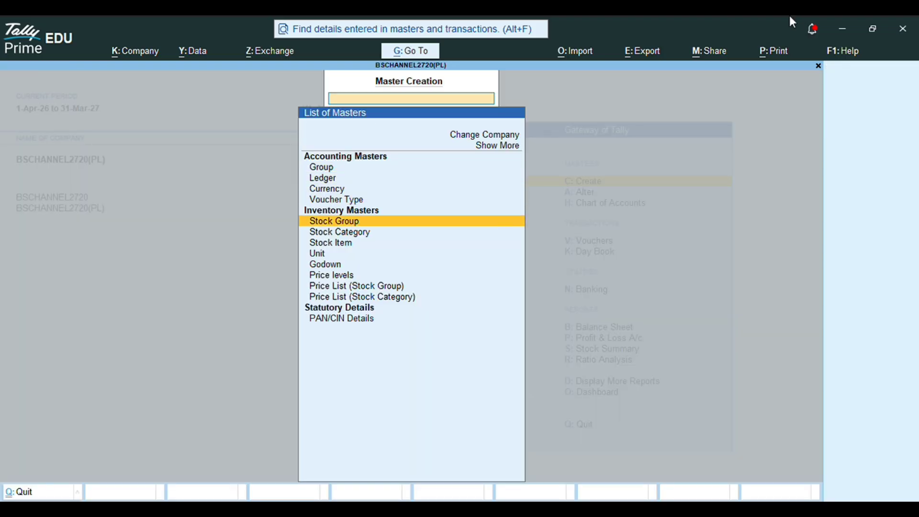
key(Down)
key(Down)
key(Down)
key(Return)
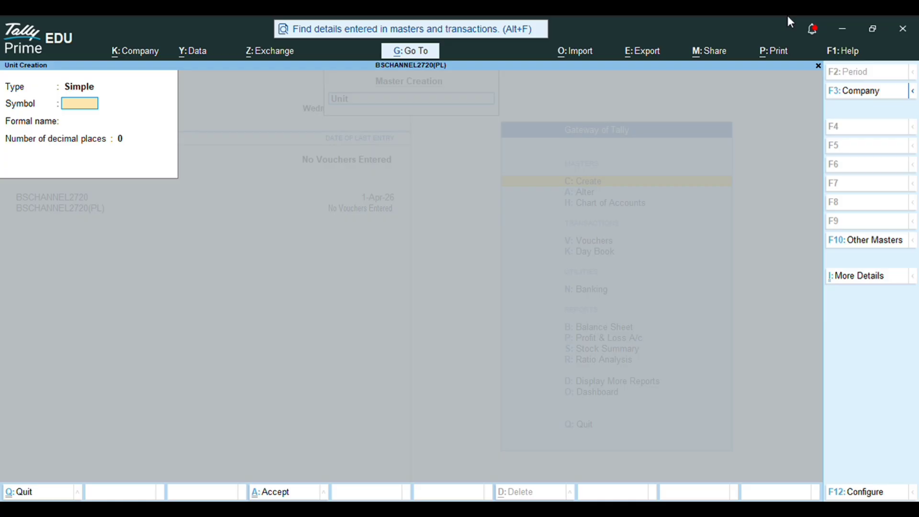
text(nos)
key(Return)
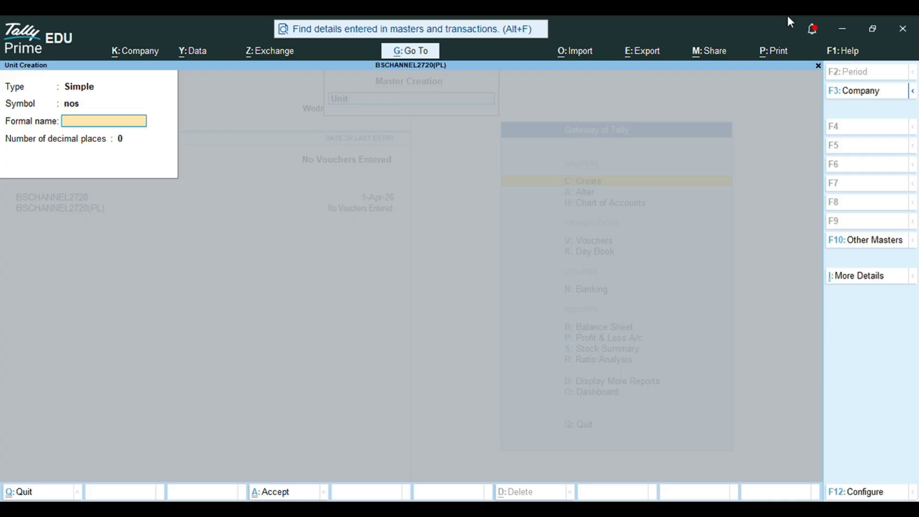
text(Nombers)
key(Return)
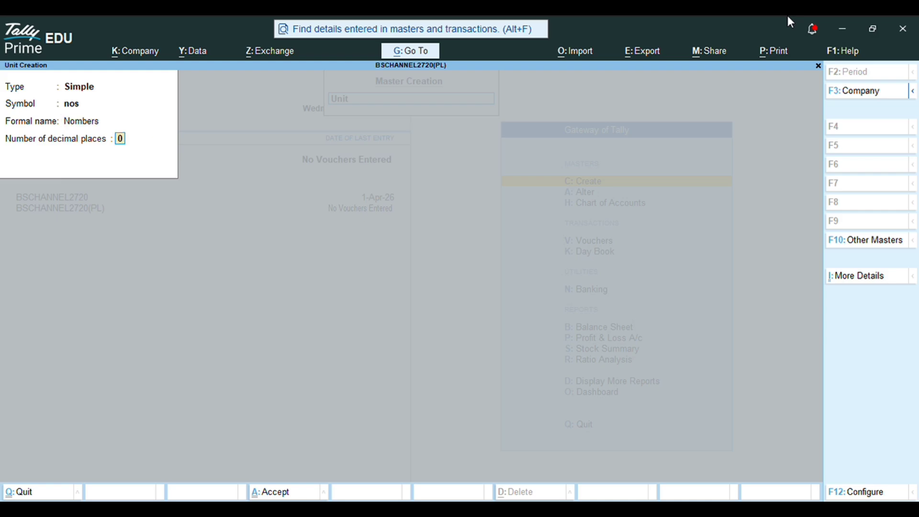
key(ctrl+a)
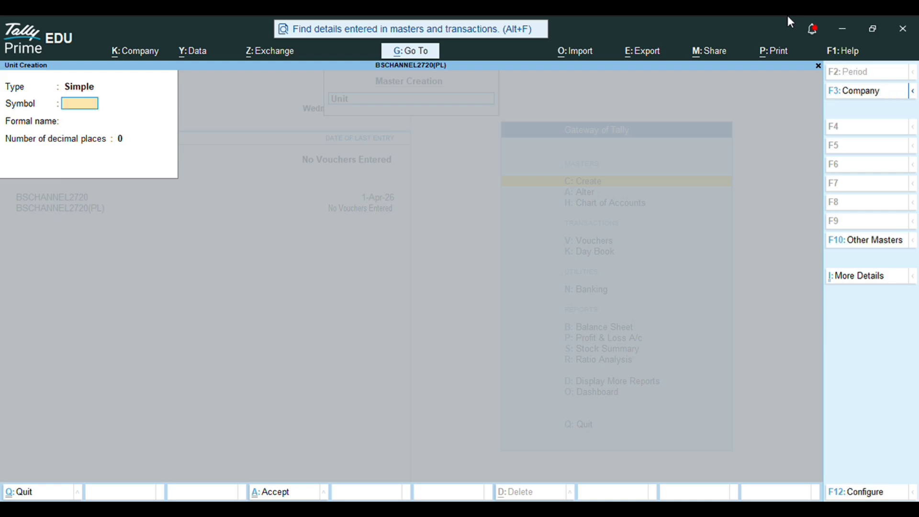
key(Escape)
key(y)
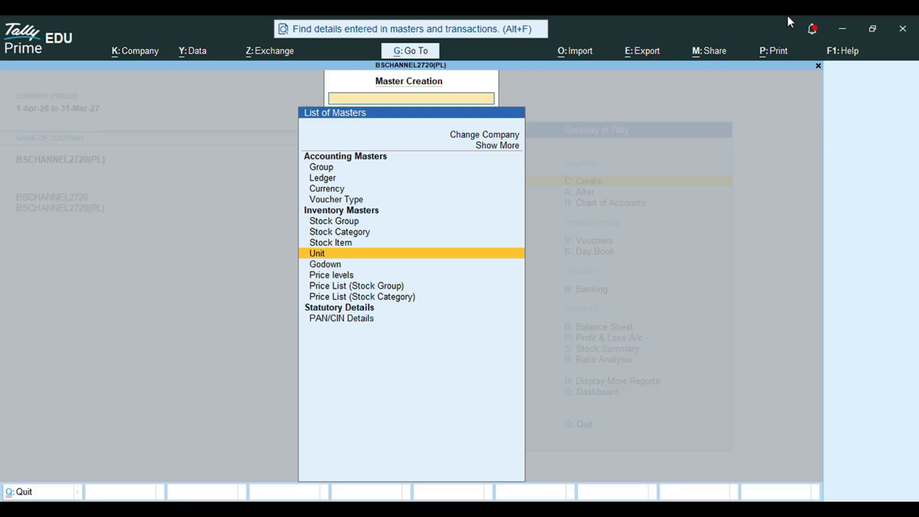
Step: Enter a new stock item named Bluetooth Speaker under Primary with nos as its unit and no alternate unit
key(Up)
key(Return)
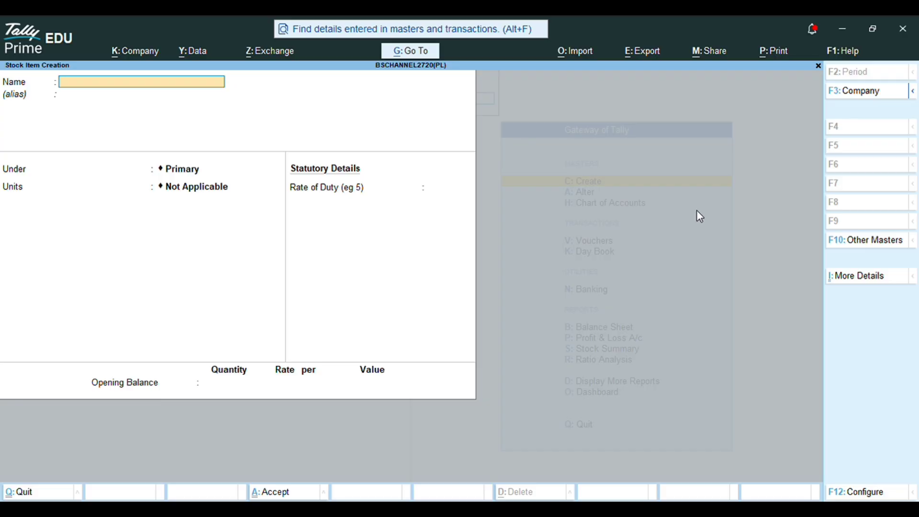
text(Bluetooth Sopeaker)
key(Return)
key(Return)
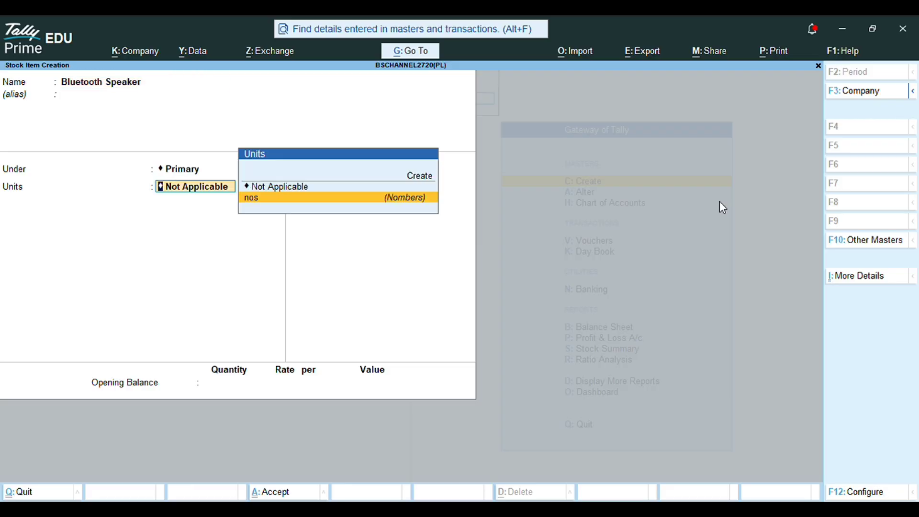
key(Return)
key(Return)
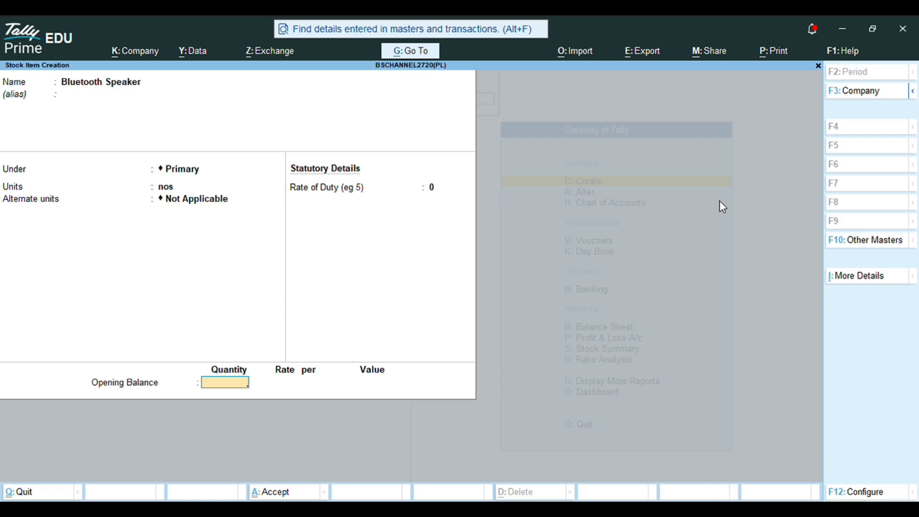
Step: Set the Bluetooth Speaker's opening balance to 120 nos at a rate of 1,800 per nos and save the item
text(120)
key(Return)
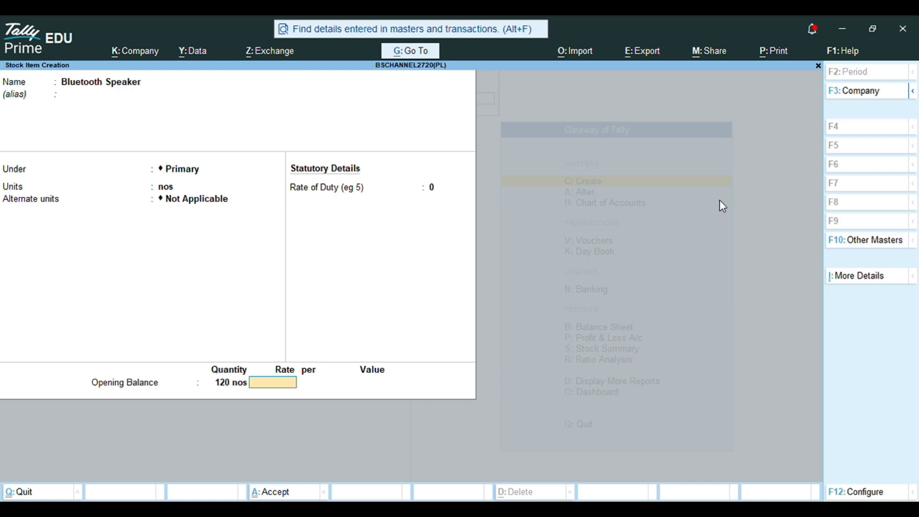
text(1,)
text(800)
key(Return)
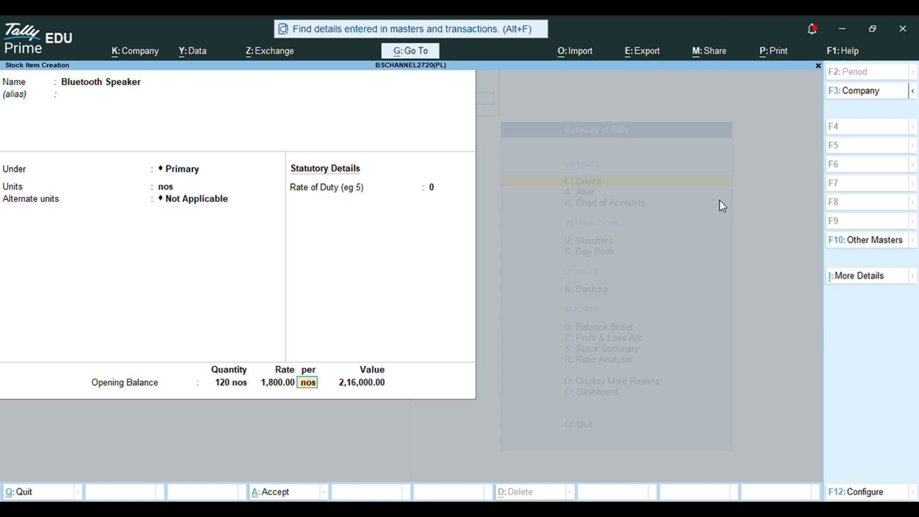
key(Return)
key(Return)
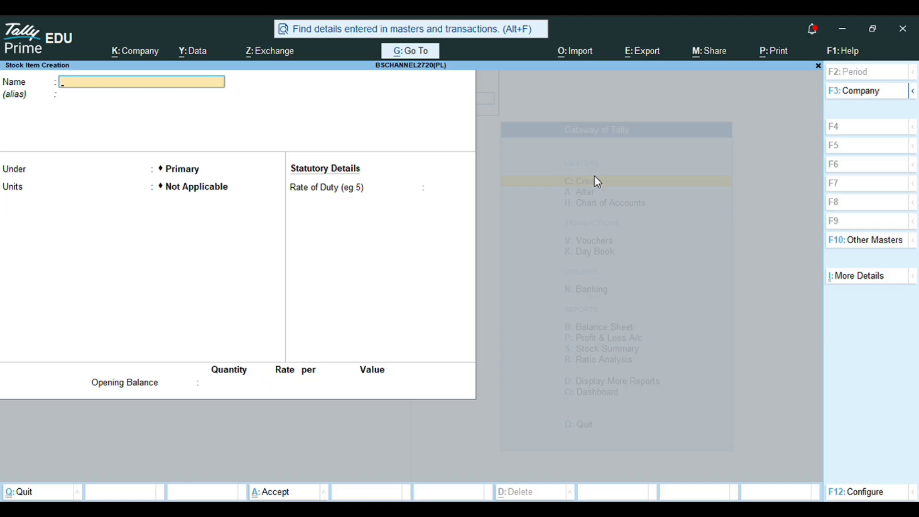
Step: Enter a new stock item named Wireless Mouse under Primary with nos as its unit and no alternate unit
text(Wireless Mouse)
key(Return)
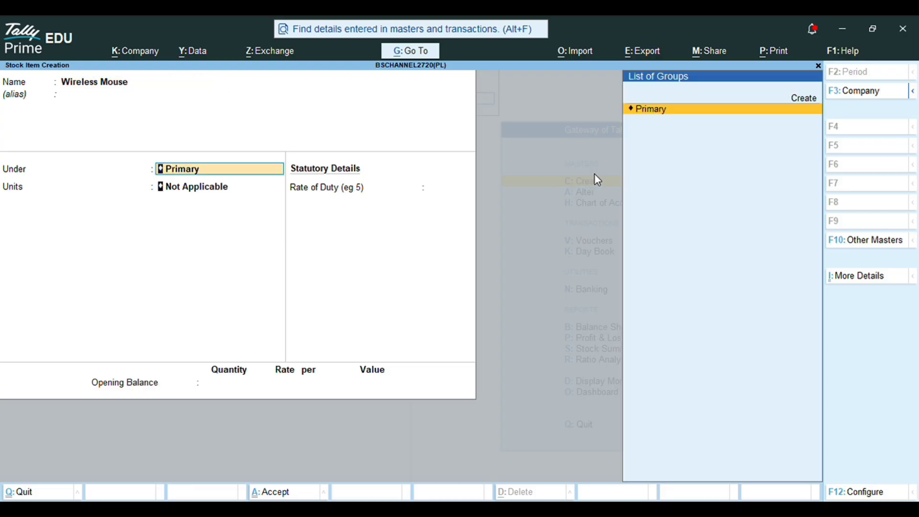
key(Return)
key(Down)
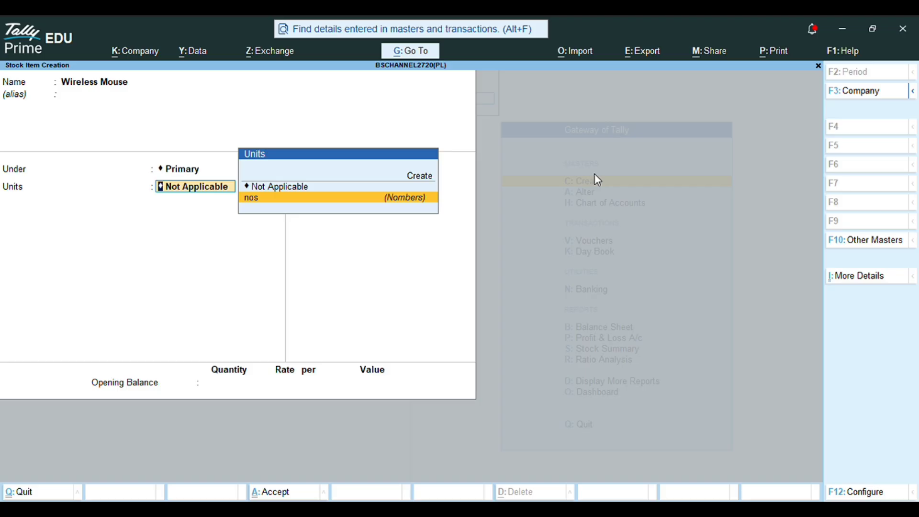
key(Return)
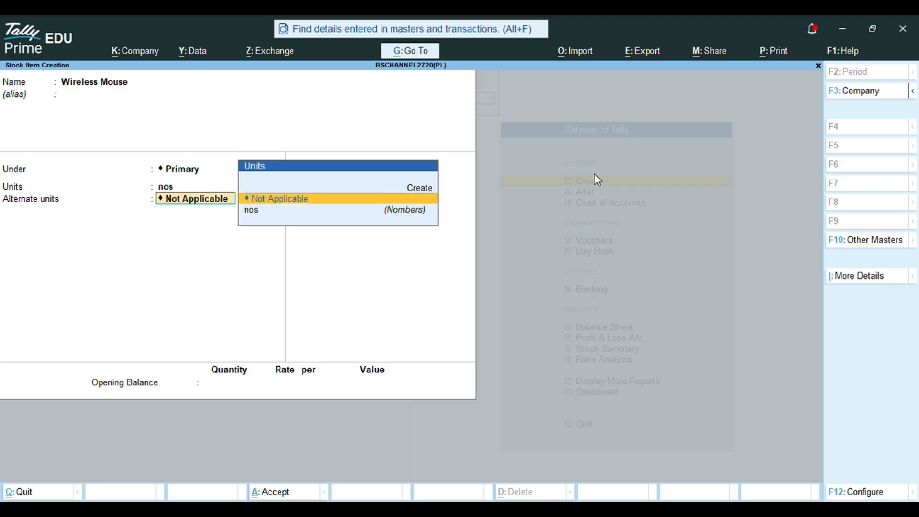
key(Return)
Step: Set the Wireless Mouse's opening quantity to 250 nos, enter its rate and save the item
text(250)
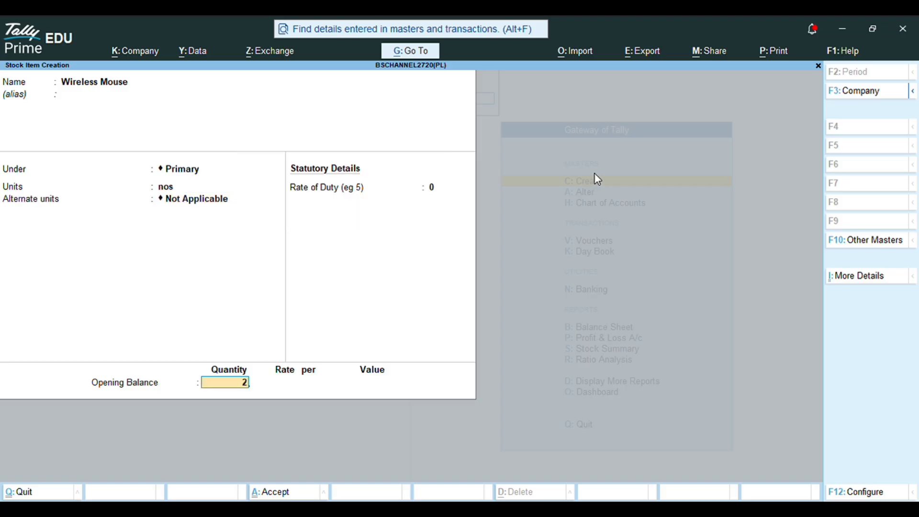
key(Return)
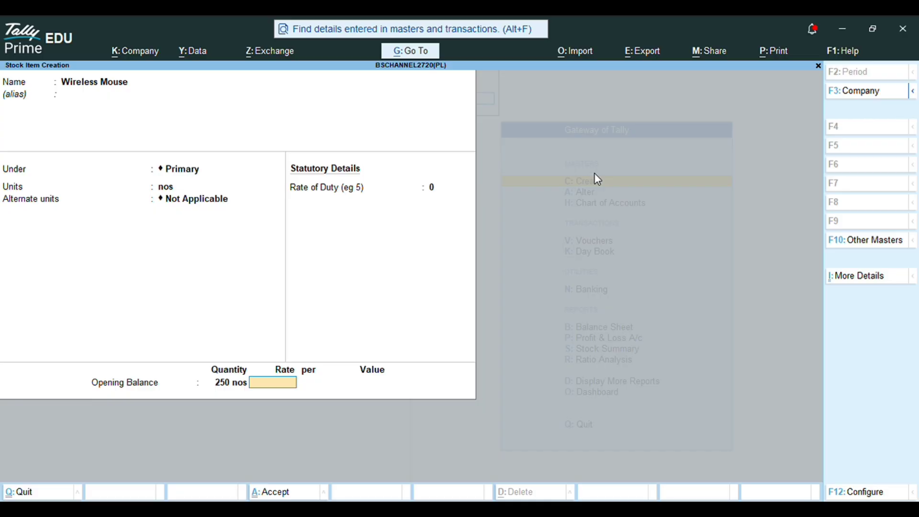
text(6)
key(ctrl+a)
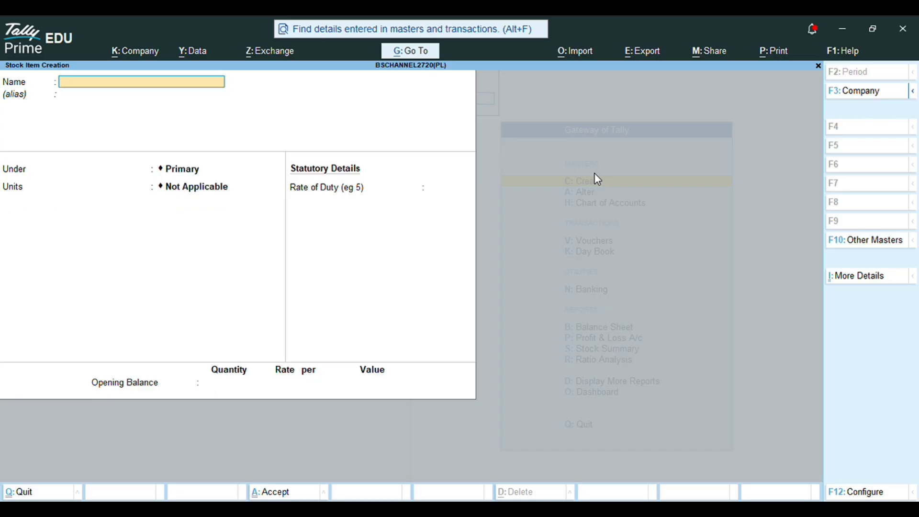
Step: Enter a new stock item named USB Keyboard under Primary with nos as its unit
text(USB Keyboard)
key(Return)
key(Return)
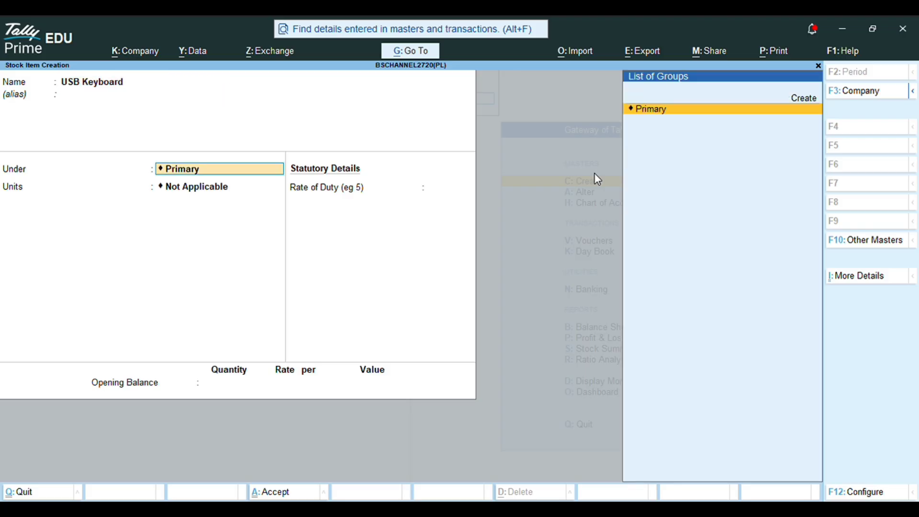
key(Return)
key(Down)
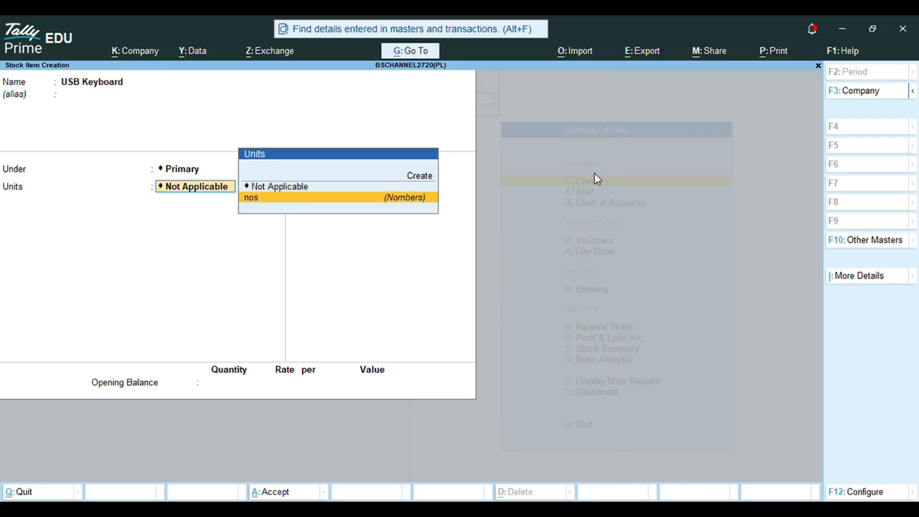
key(Return)
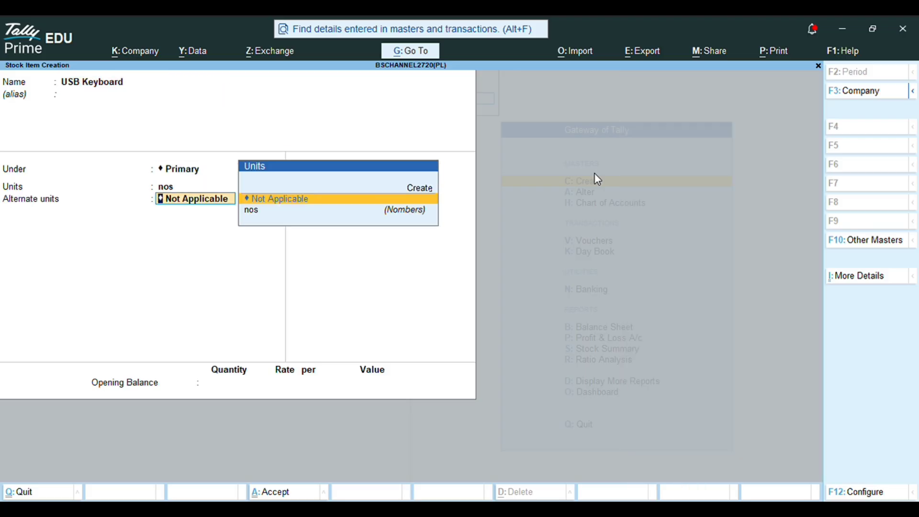
Step: Set the USB Keyboard's opening balance to 180 nos at a rate of 900 per nos and save the item
click(254, 381)
text(180)
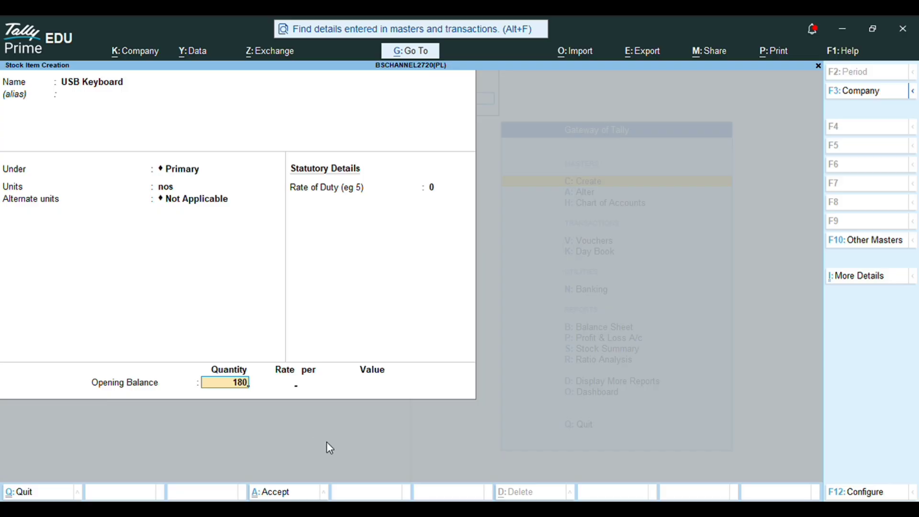
key(Return)
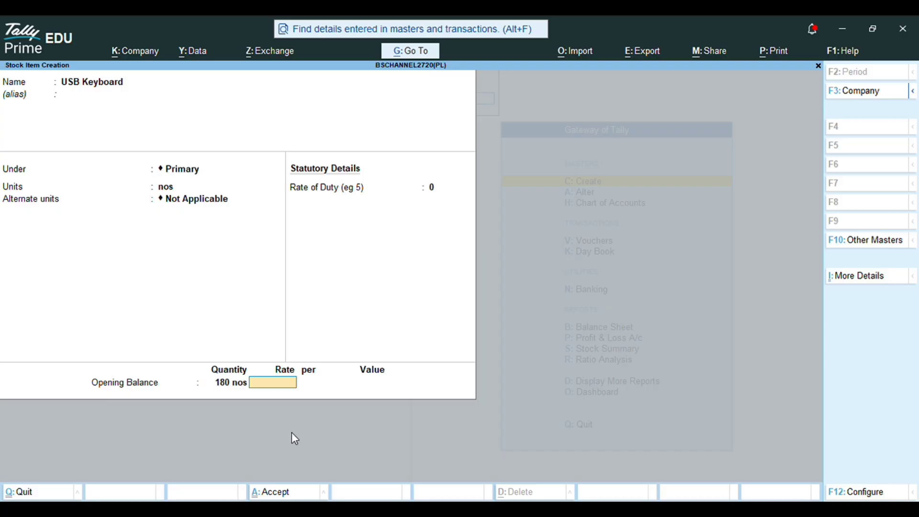
text(900)
key(Return)
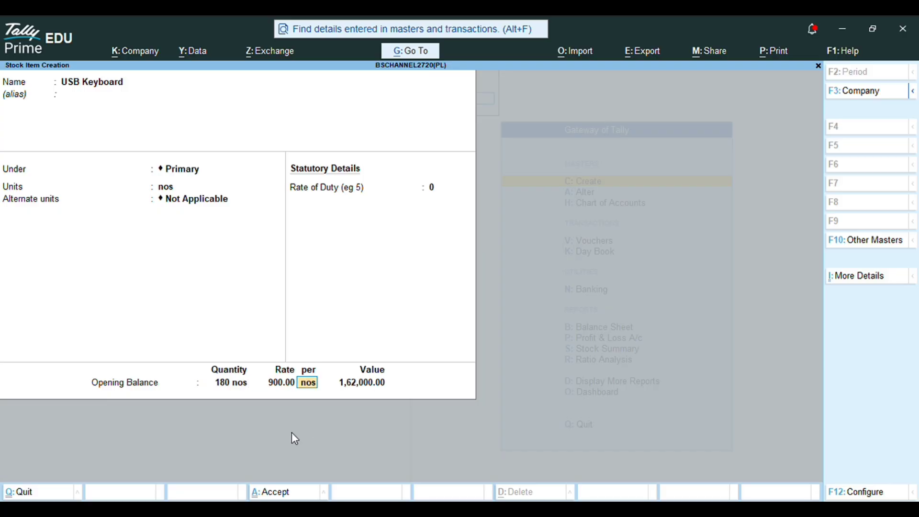
key(Return)
Step: Enter a new stock item named Power Bank under Primary with nos as its unit and no alternate unit
text(P)
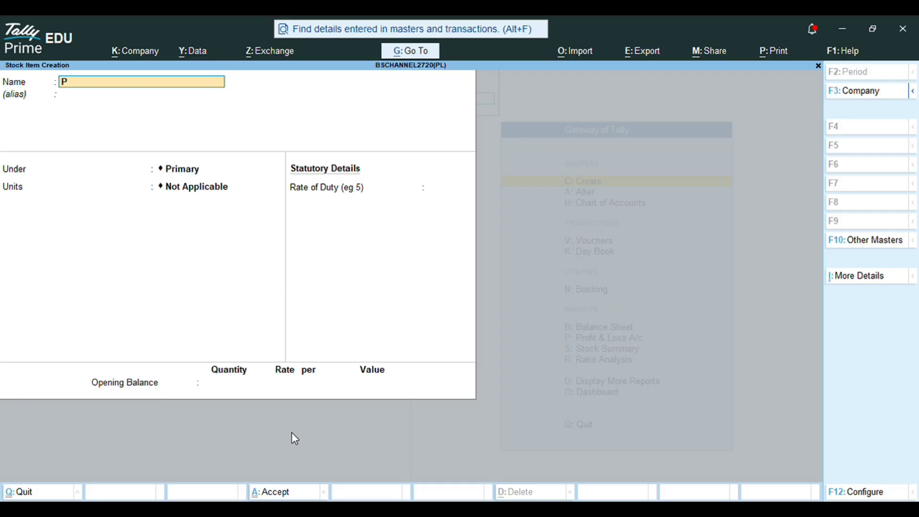
text(ower Bank)
key(Return)
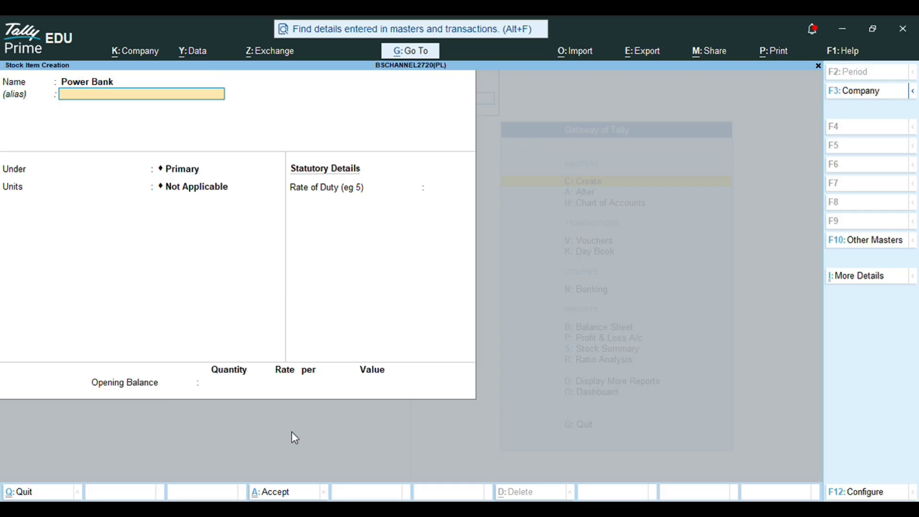
key(Return)
key(Return)
text(no)
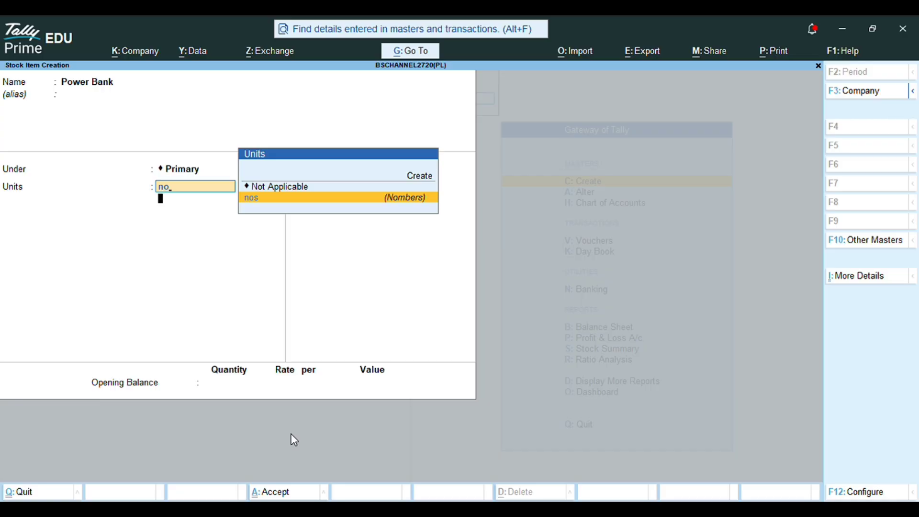
key(Return)
key(Return)
key(Return)
Step: Set the Power Bank's opening balance to 200 nos at a rate of 1,200 per nos and save the item
text(200)
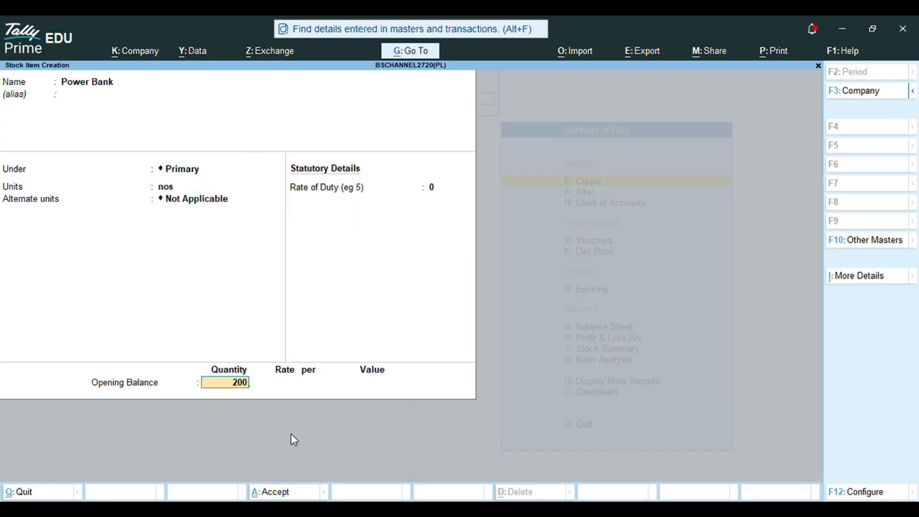
key(Return)
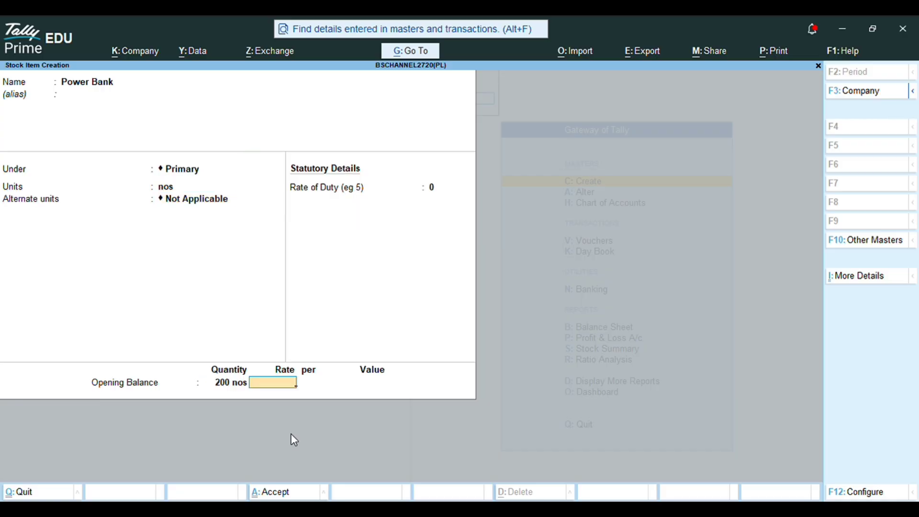
text(1200)
key(Return)
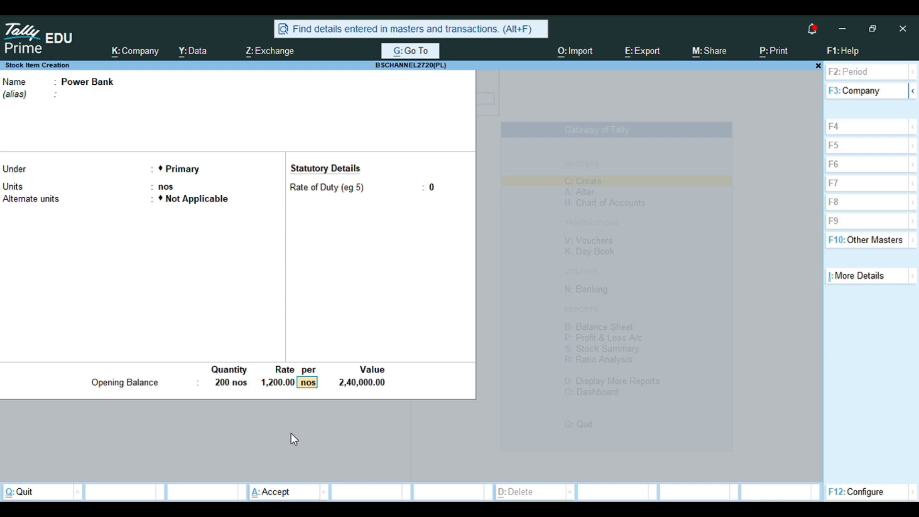
key(ctrl+a)
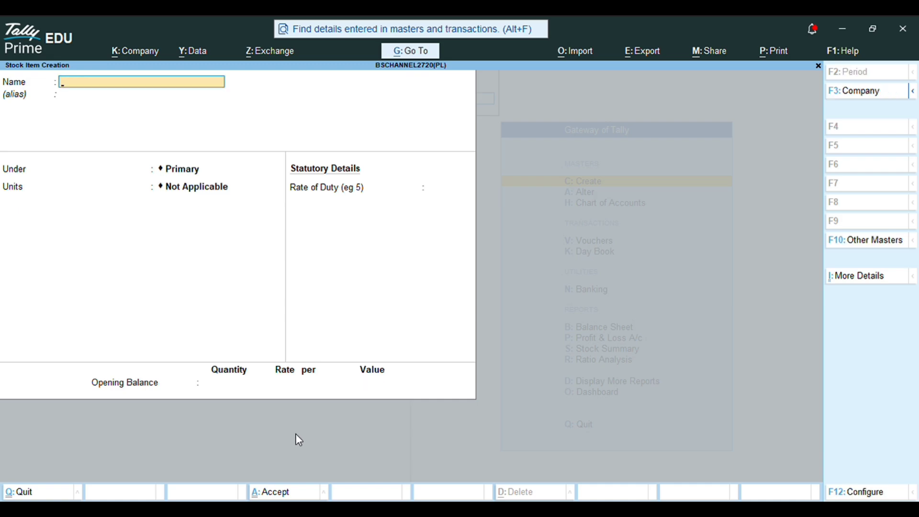
Step: Enter a new stock item named Smart Watch under Primary with nos as its unit
text(Smart Watch)
key(Return)
key(Return)
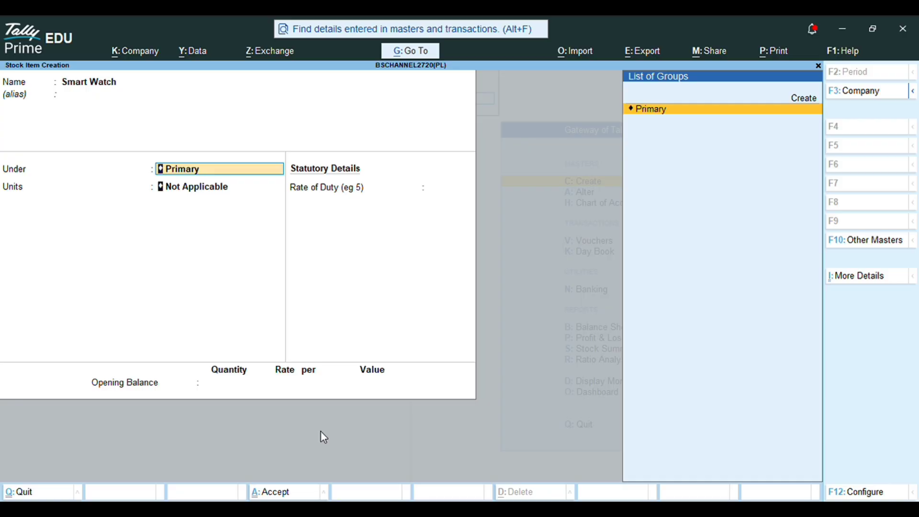
key(Return)
key(Down)
key(Return)
key(Return)
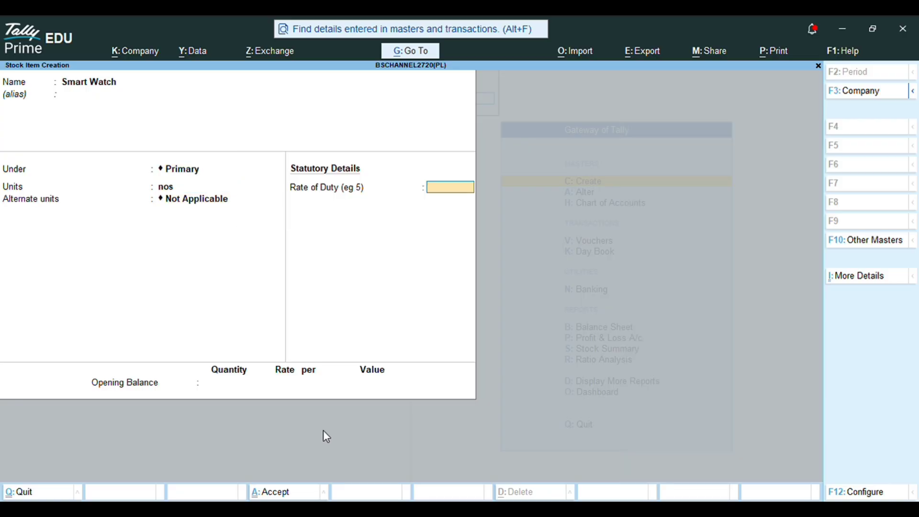
key(Return)
Step: Set the Smart Watch's opening balance to 150 nos at a rate of 2,800 per nos and save the item
text(150)
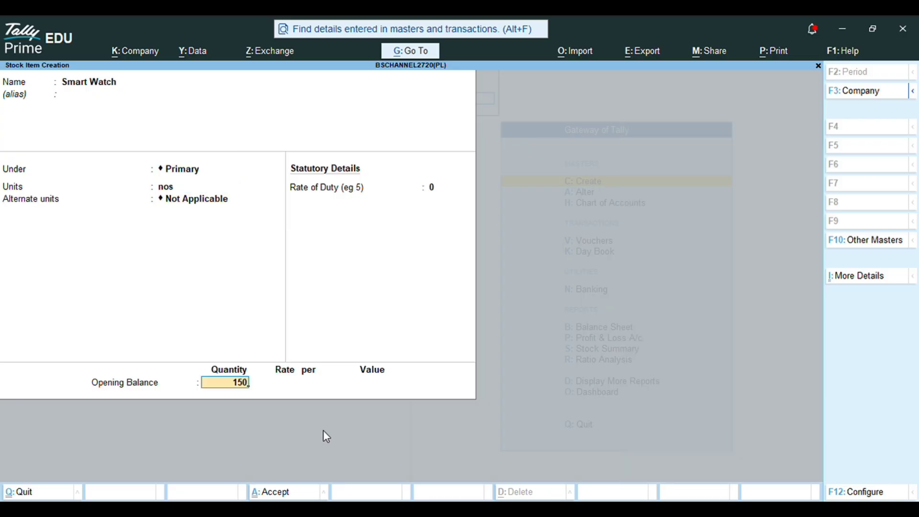
key(Return)
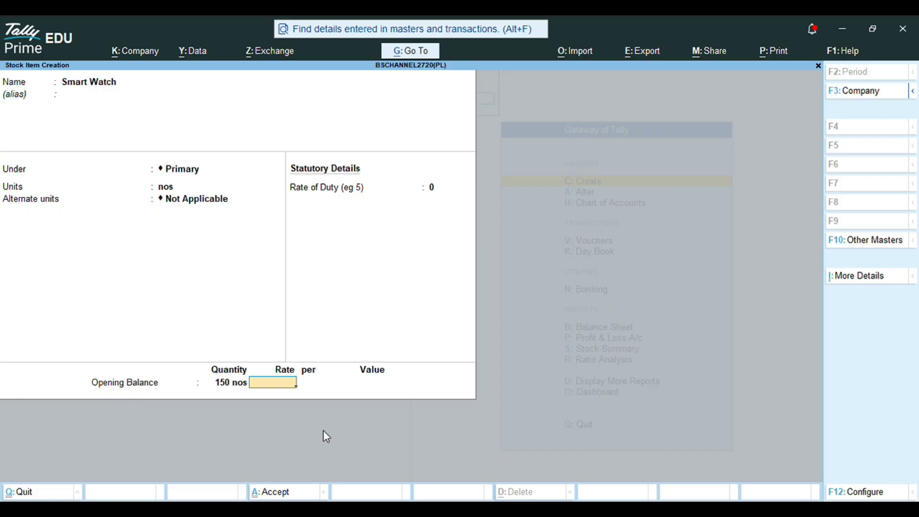
text(2800)
key(Return)
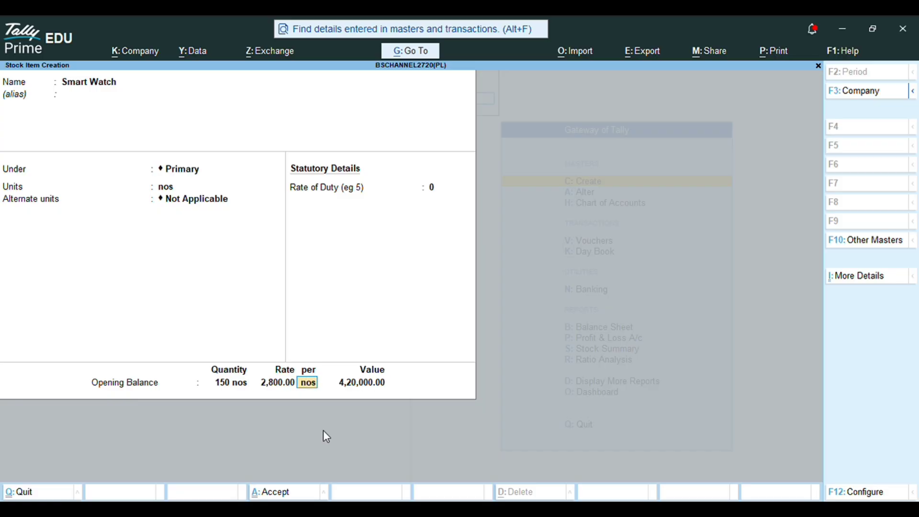
key(Return)
key(Return)
key(Return)
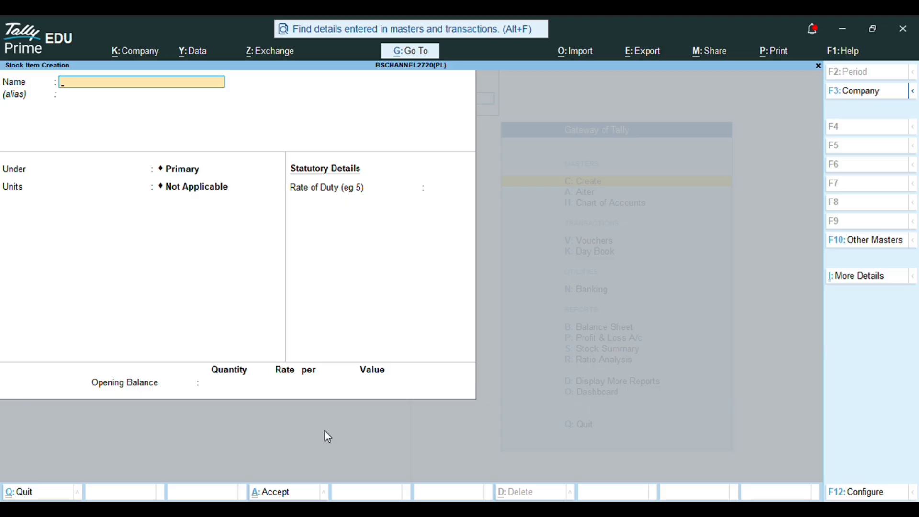
Step: Enter a new stock item named Pendrive 64GP under Primary with nos as its unit and no alternate unit
text(Pendrive 64GP)
key(Return)
key(Return)
key(Return)
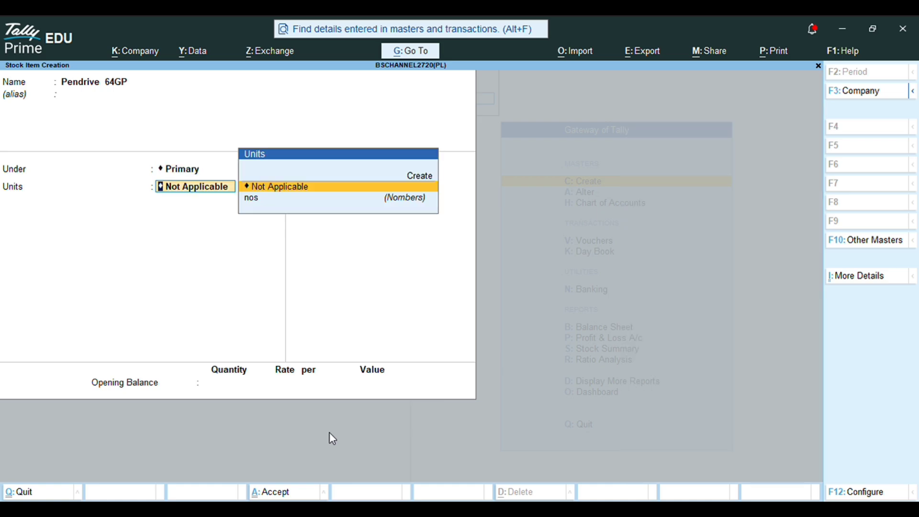
key(Down)
key(Return)
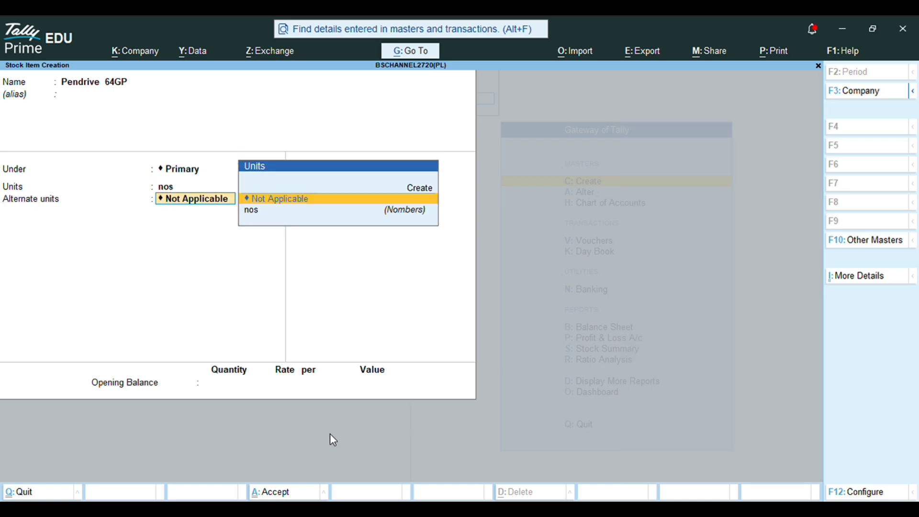
key(Return)
key(Return)
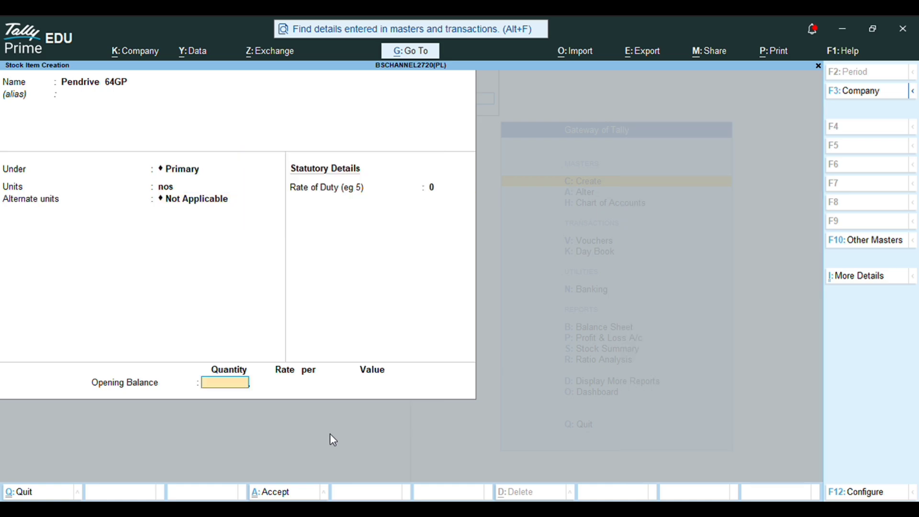
Step: Set the Pendrive 64GP's opening balance to 300 nos at a rate of 550 per nos and save the item
text(300)
key(Return)
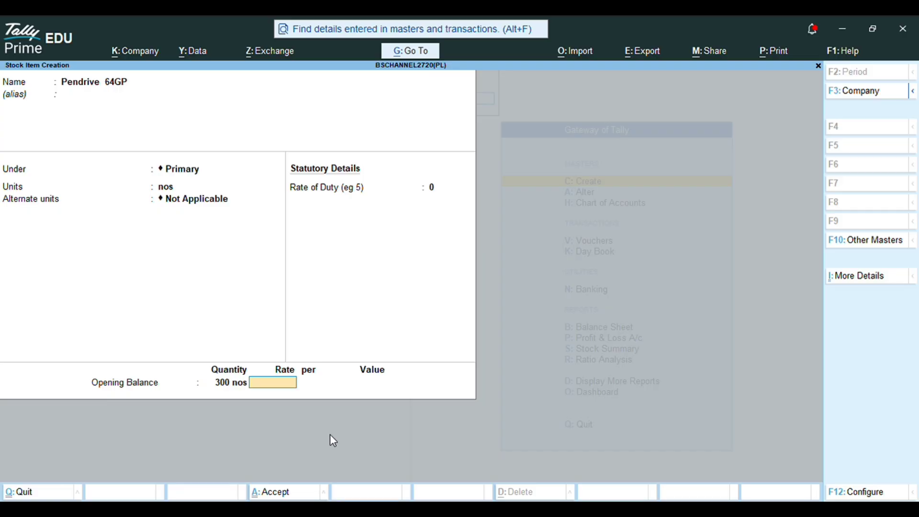
text(550)
key(Return)
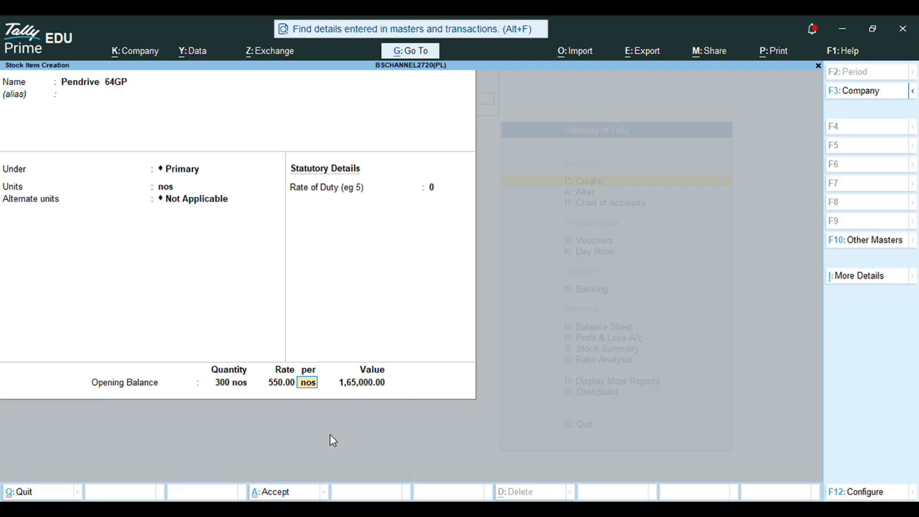
key(ctrl+a)
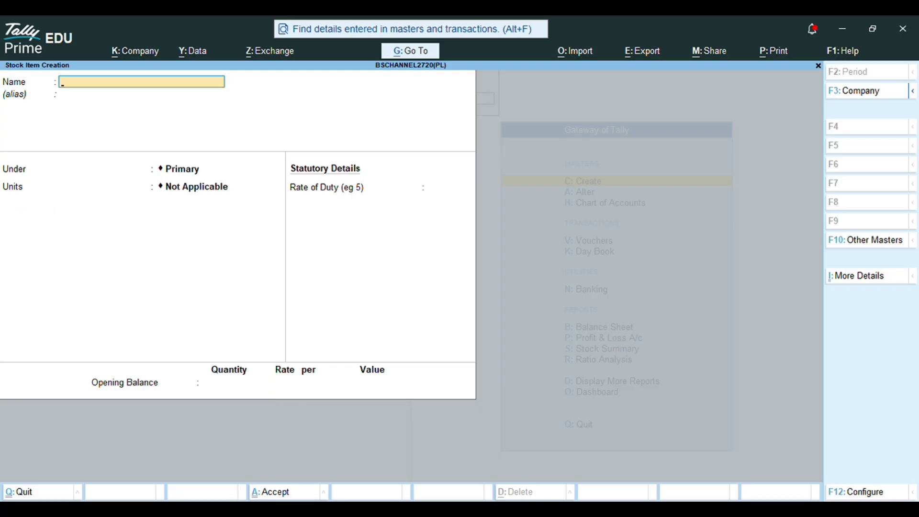
Step: Enter a new stock item named Headphone under Primary with nos as its unit
text(Headphone)
key(Return)
key(Return)
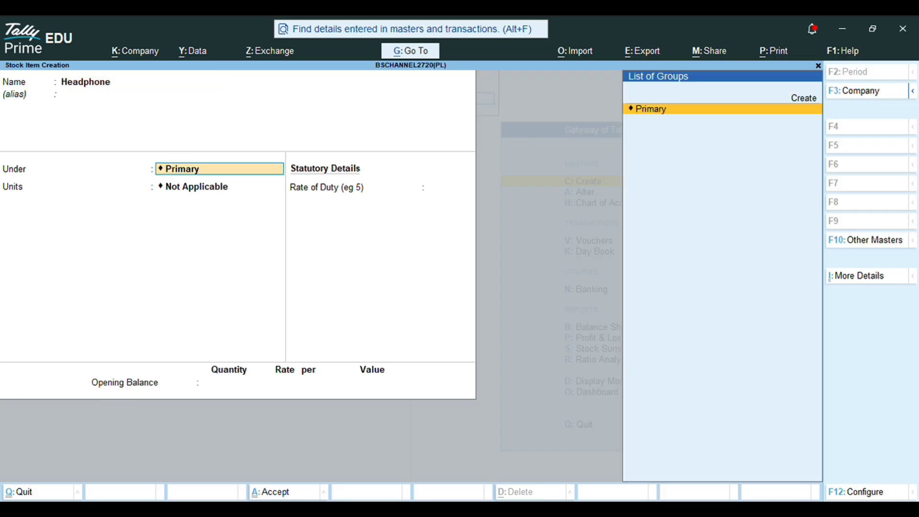
key(Return)
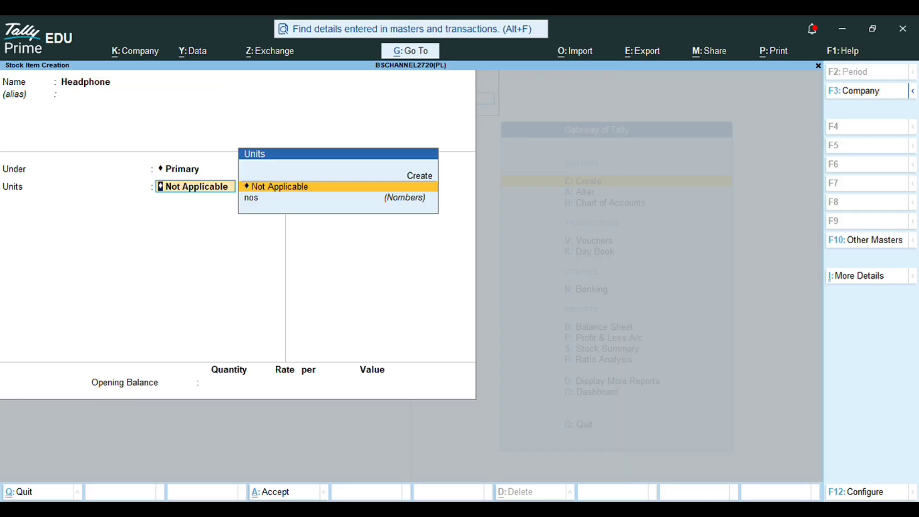
key(Down)
key(Return)
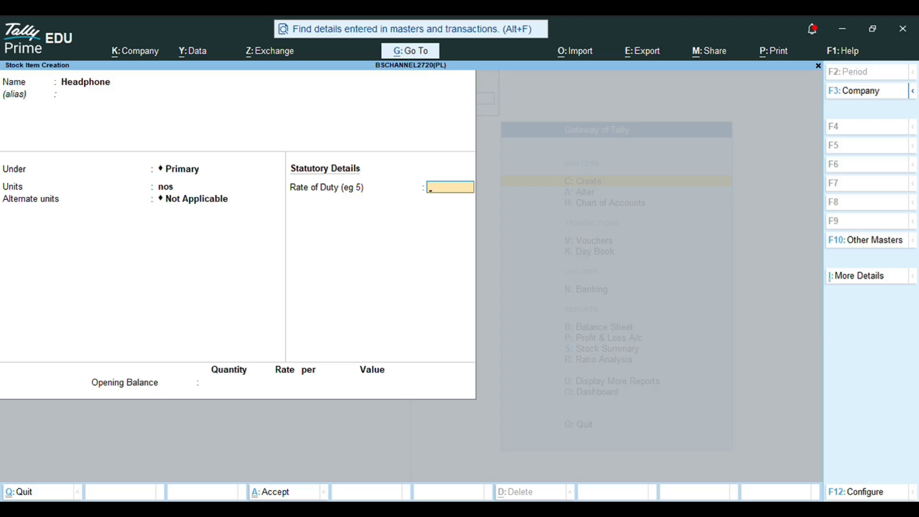
key(Return)
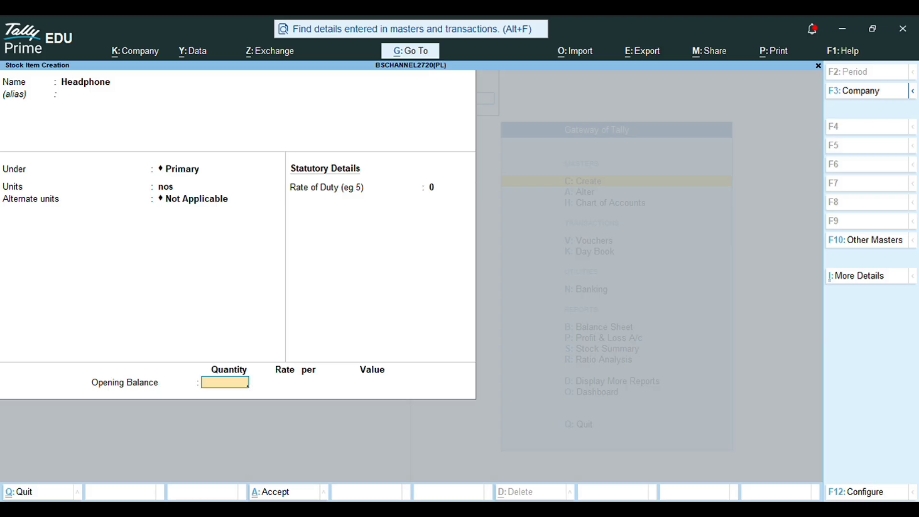
Step: Set the Headphone's opening balance to 220 nos at 1,500 per nos, save the item and leave stock item creation
text(220)
key(Return)
text(1,5)
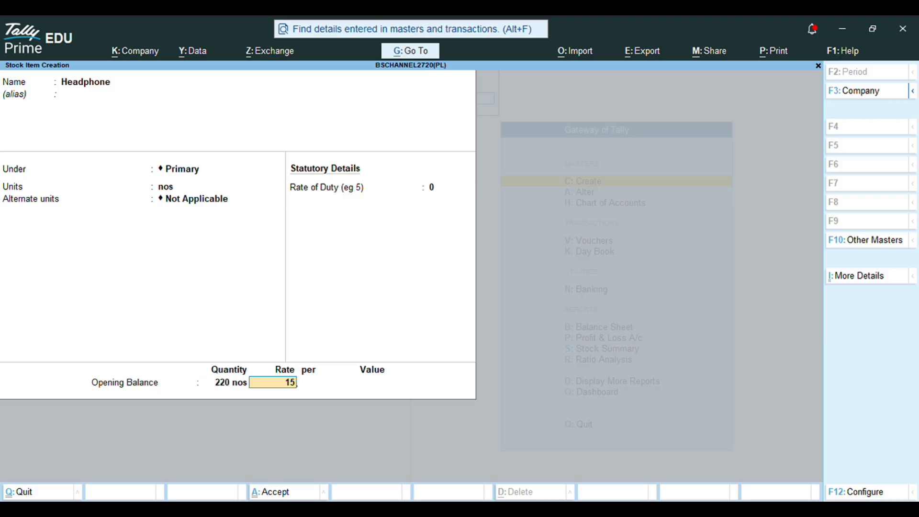
text(00)
key(Return)
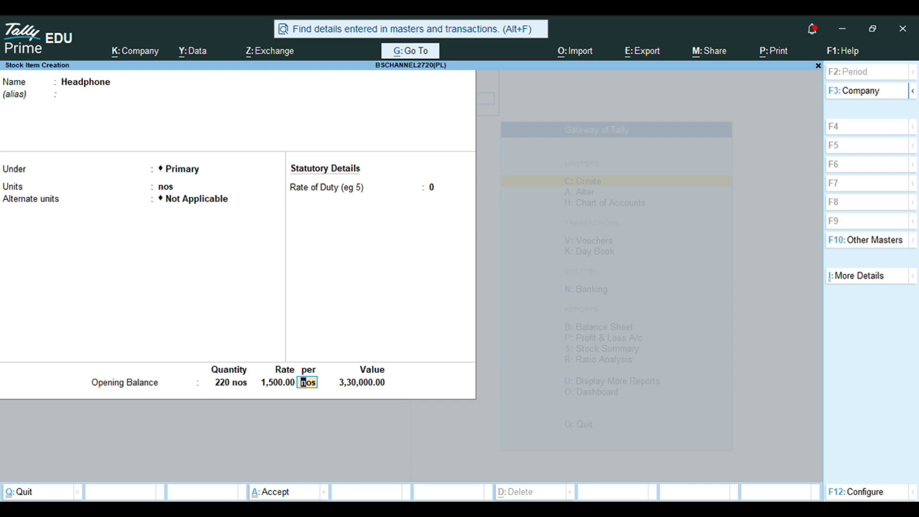
key(Return)
key(Return)
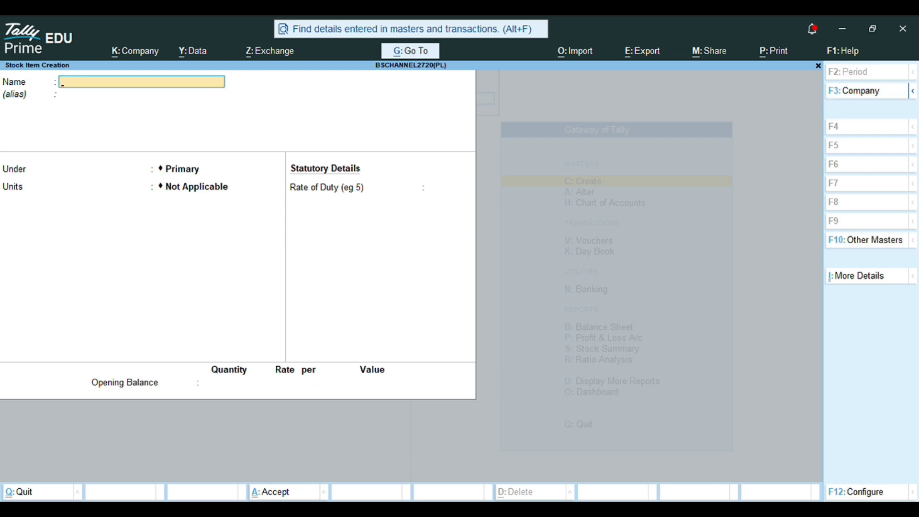
key(Escape)
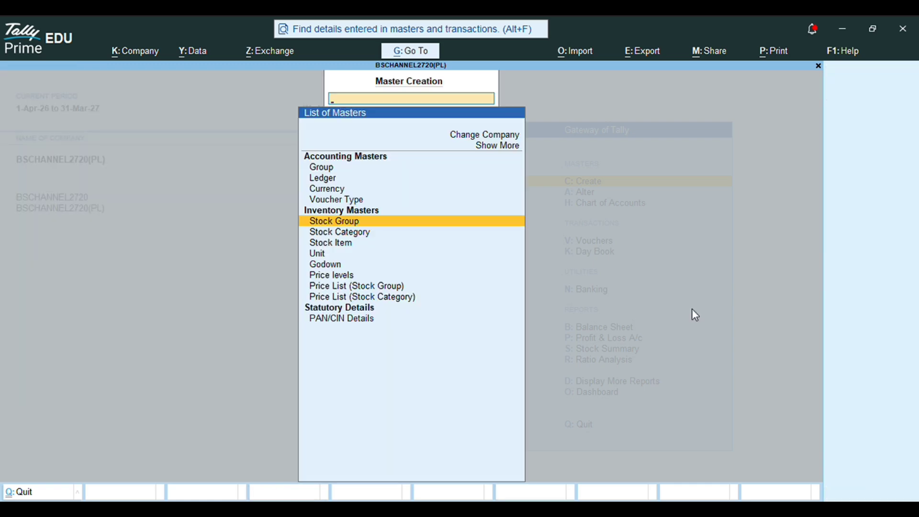
Step: Open a stock group price list for All Items at the Dealer price level, applicable from 1-Apr-26
key(Down)
key(Down)
key(Down)
key(Down)
key(Down)
key(Down)
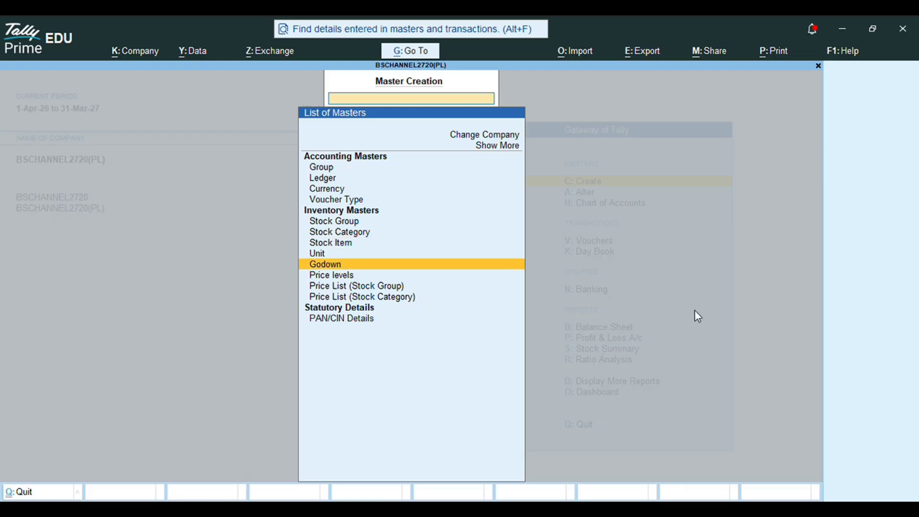
key(Return)
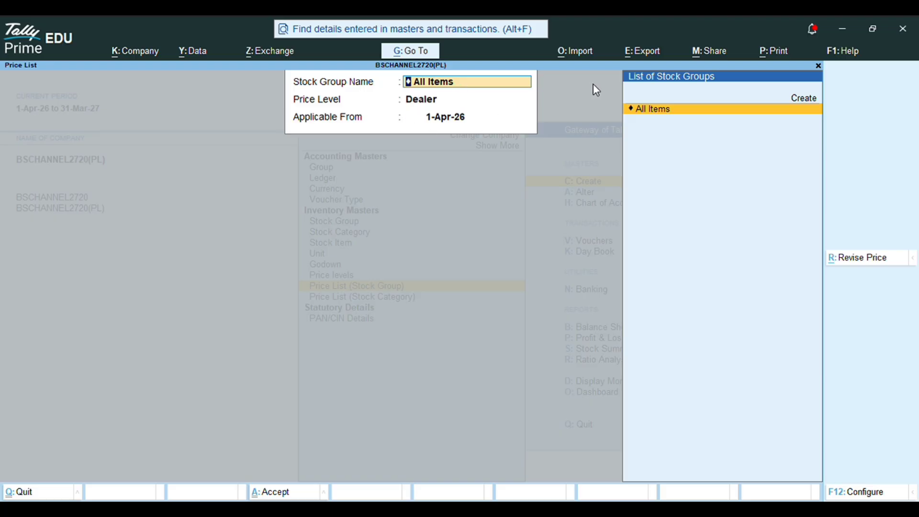
key(Return)
key(Return)
key(Return)
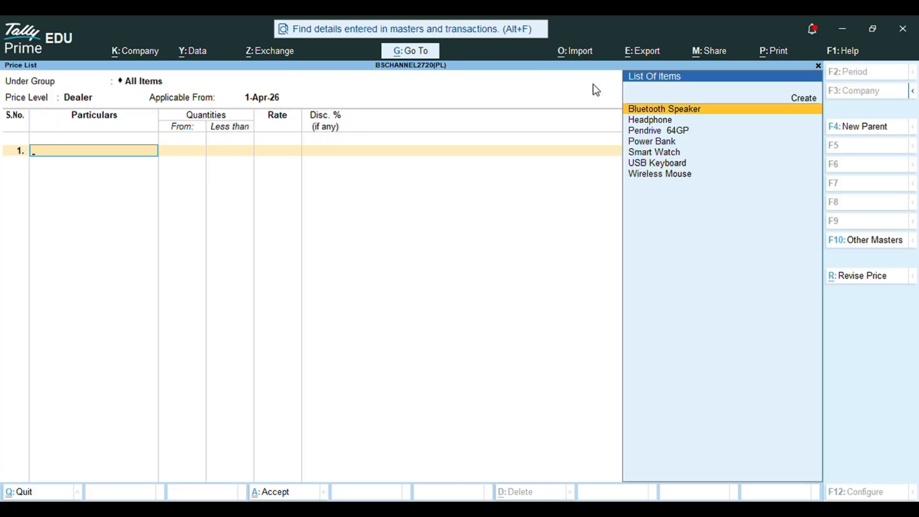
Step: Add Bluetooth Speaker to the Dealer price list with a rate of 2,000 for quantities less than 50 nos and no discount
key(Return)
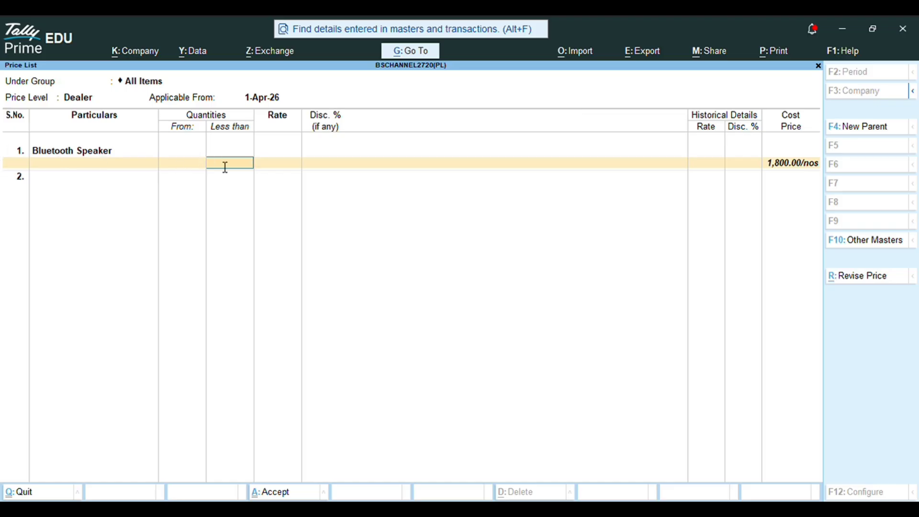
text(50)
key(Return)
text(2)
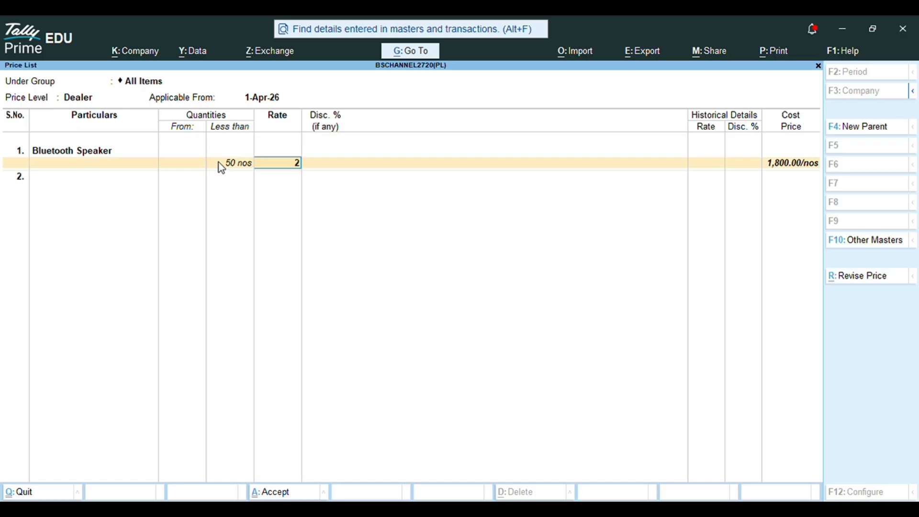
text(,000)
key(Return)
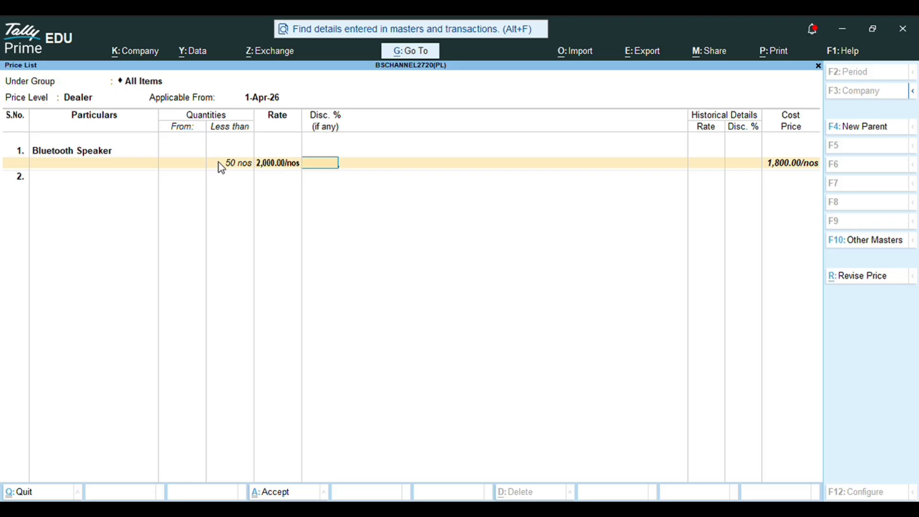
key(Return)
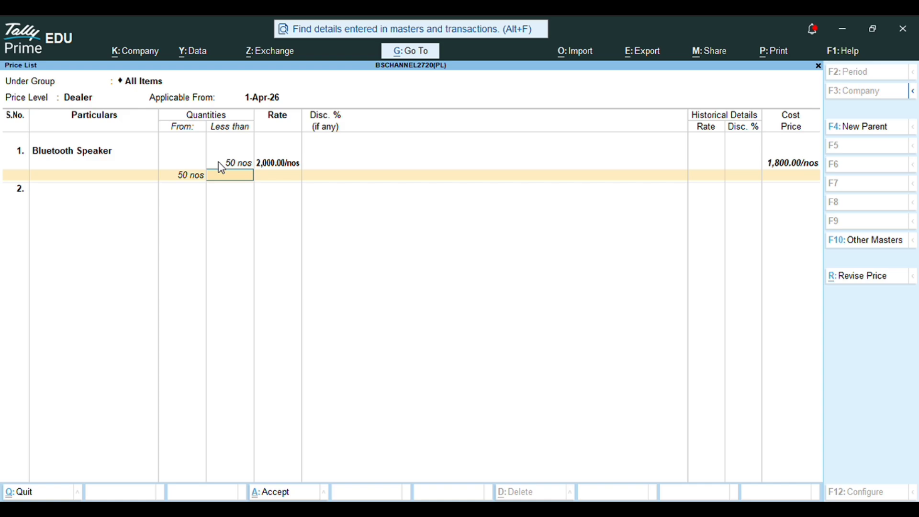
Step: Set Bluetooth Speaker's Dealer rate to 1,950 with a 5% discount for quantities from 50 to less than 100 nos
text(100)
click(282, 177)
text(1950)
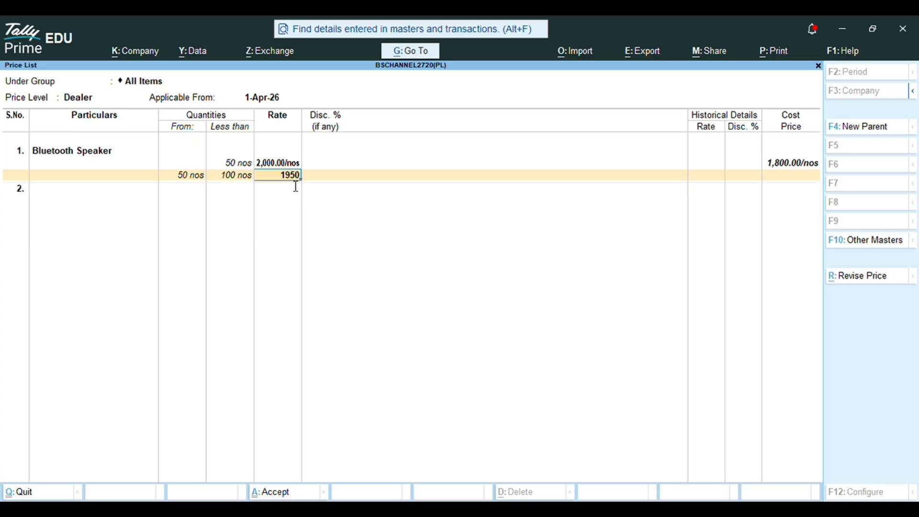
key(Return)
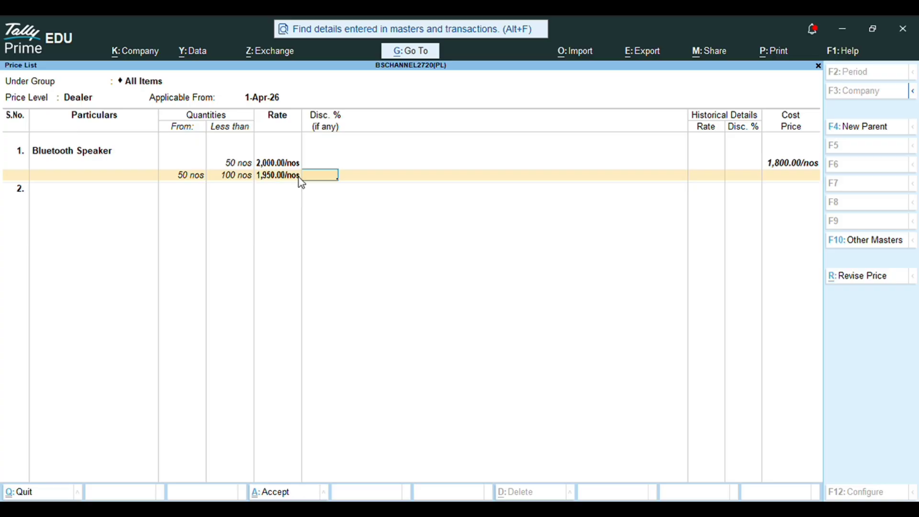
text(5)
key(Return)
Step: Set Bluetooth Speaker's Dealer rate to 1,900 with a 10% discount for quantities from 100 nos without an upper limit
key(Return)
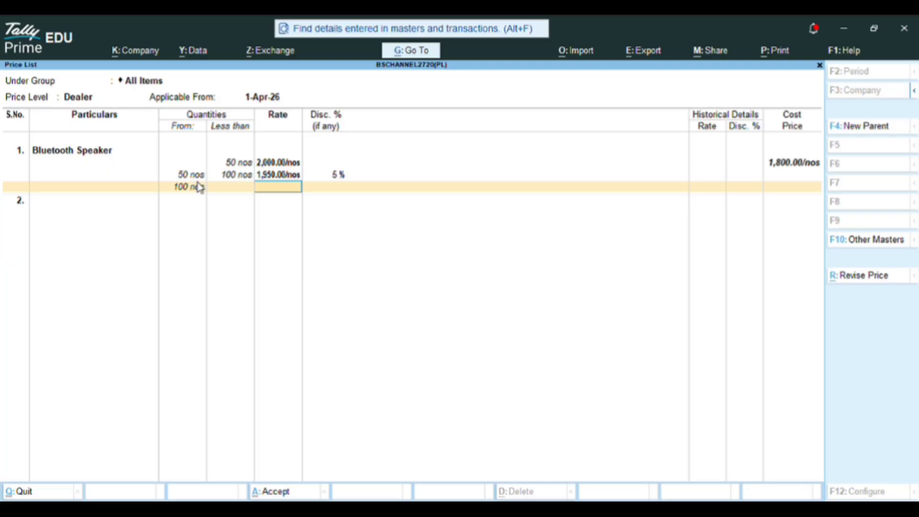
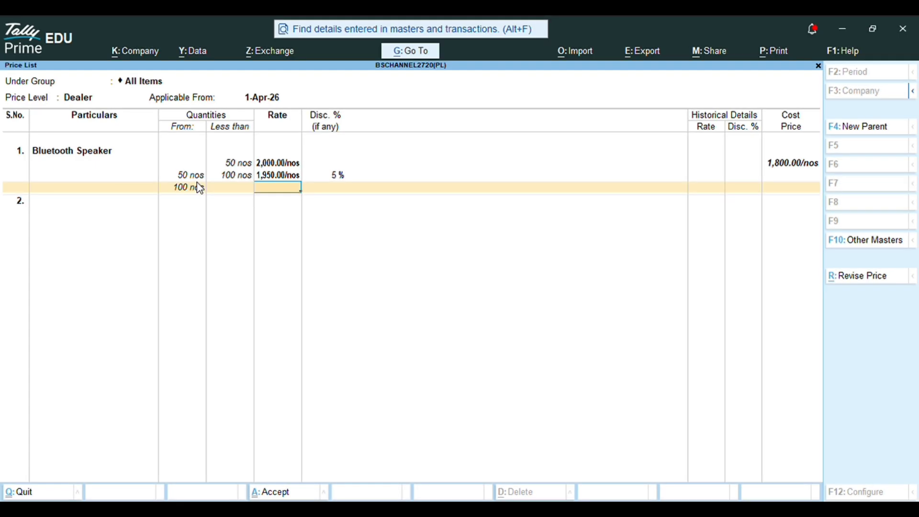
text(1,)
text(900)
key(Return)
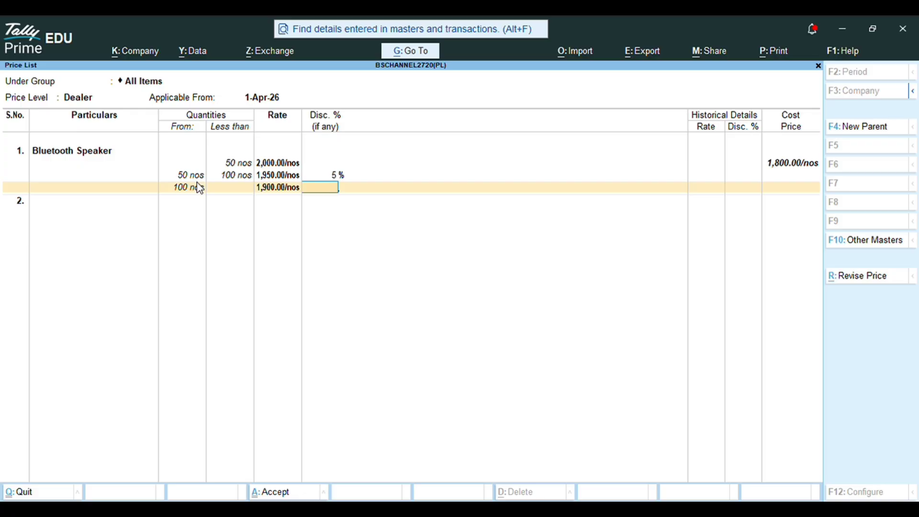
text(10)
key(Return)
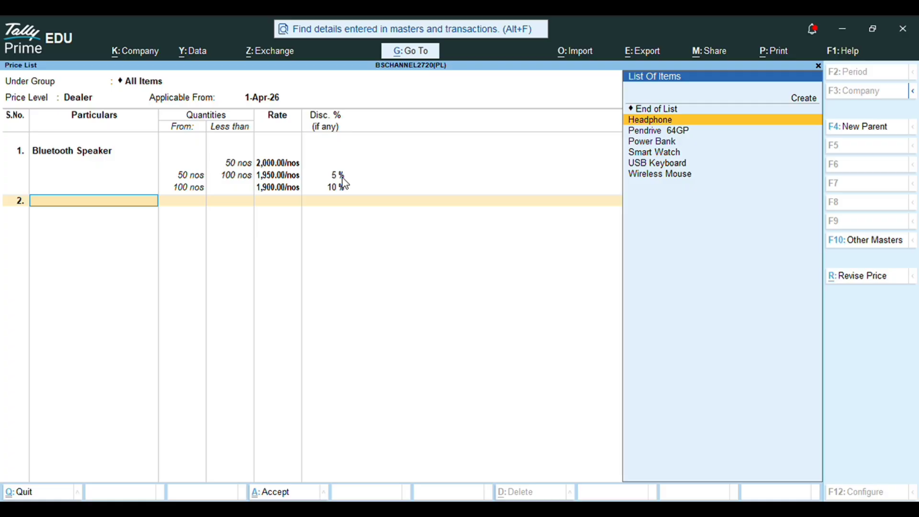
Step: Add Wireless Mouse to the Dealer price list with a rate of 750 for quantities less than 50 nos and no discount
key(Up)
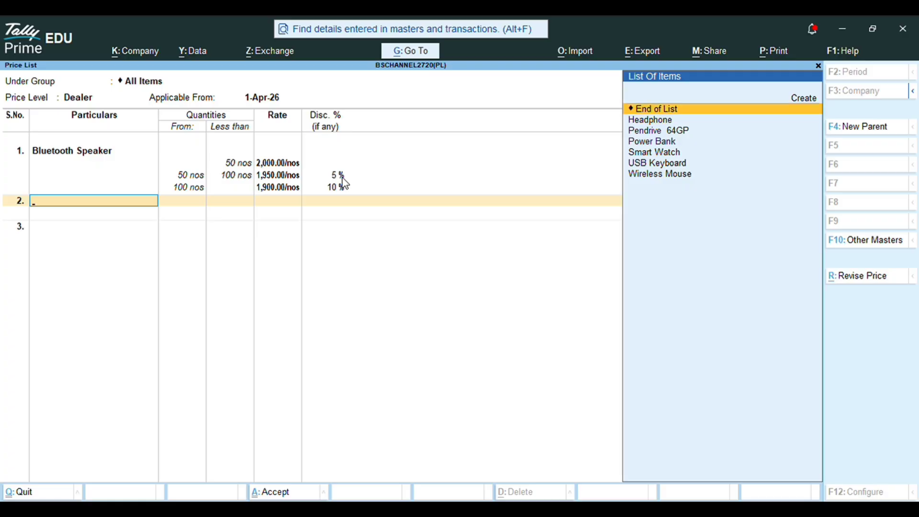
key(Down)
key(Down)
key(Down)
key(Down)
key(Down)
key(Down)
key(Return)
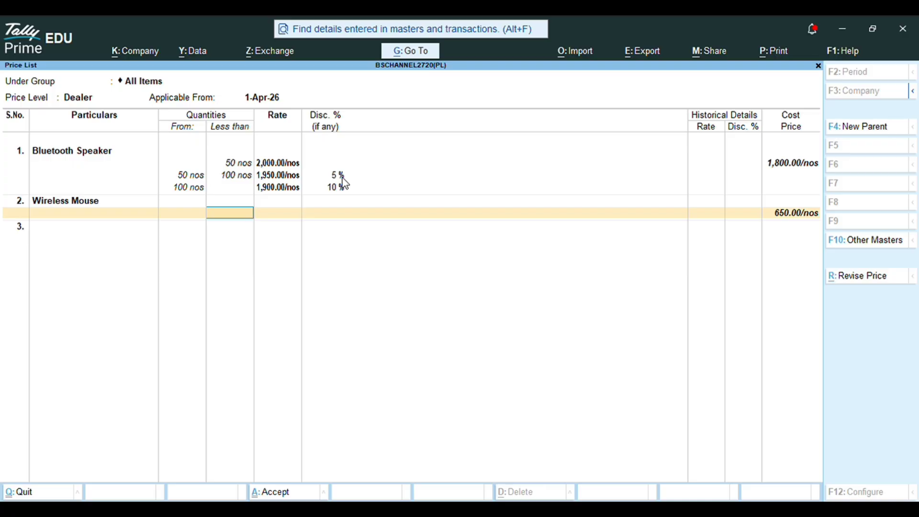
text(50)
key(Return)
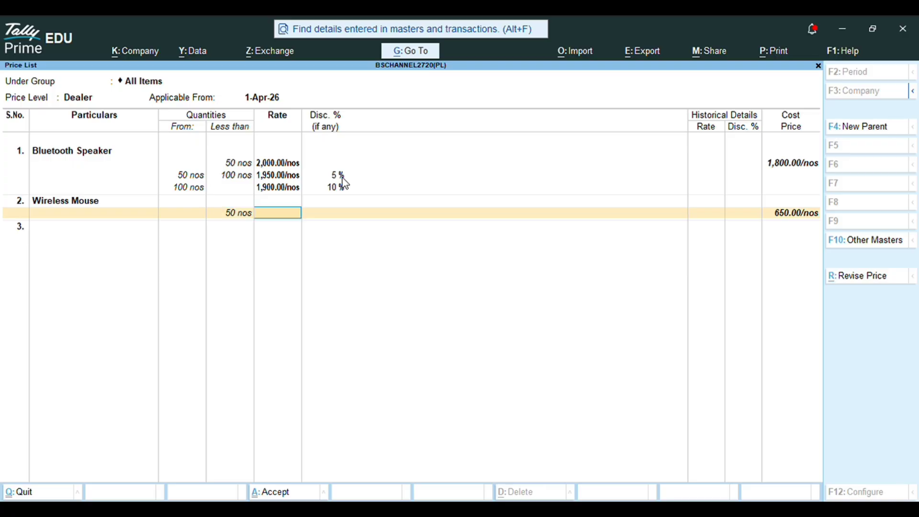
text(750)
key(Return)
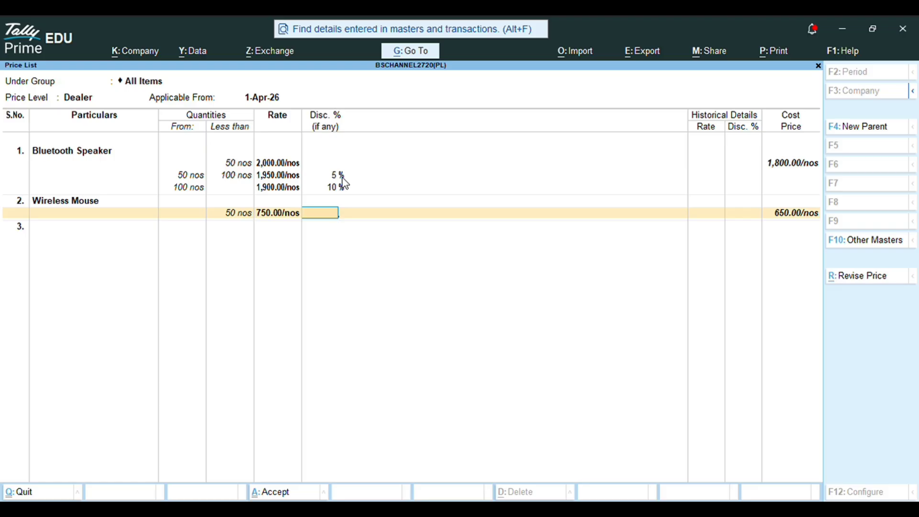
key(Return)
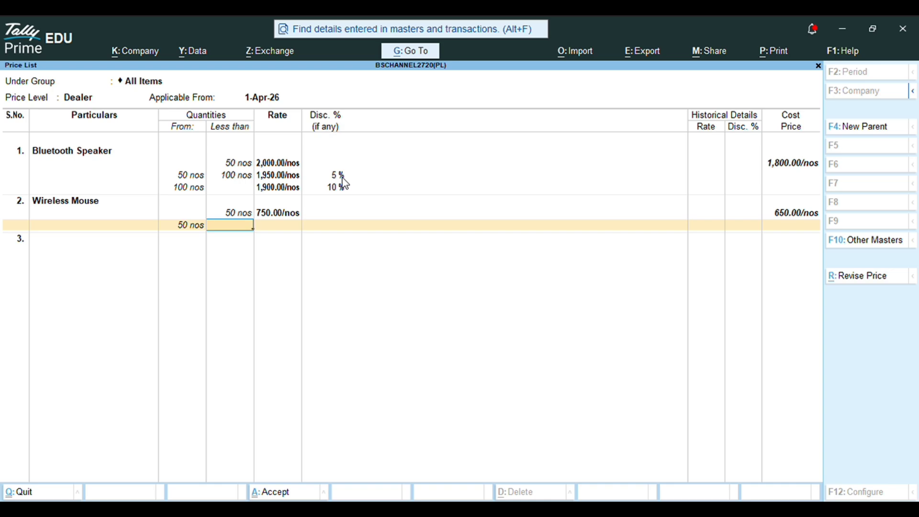
Step: Set Wireless Mouse's Dealer rate to 725 with a 5% discount for quantities from 50 to less than 100 nos
text(100)
key(Return)
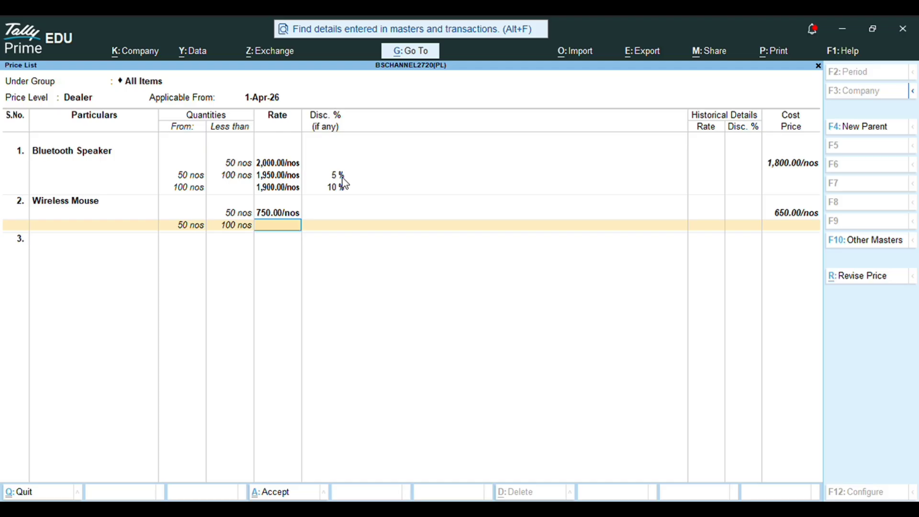
text(725)
key(Return)
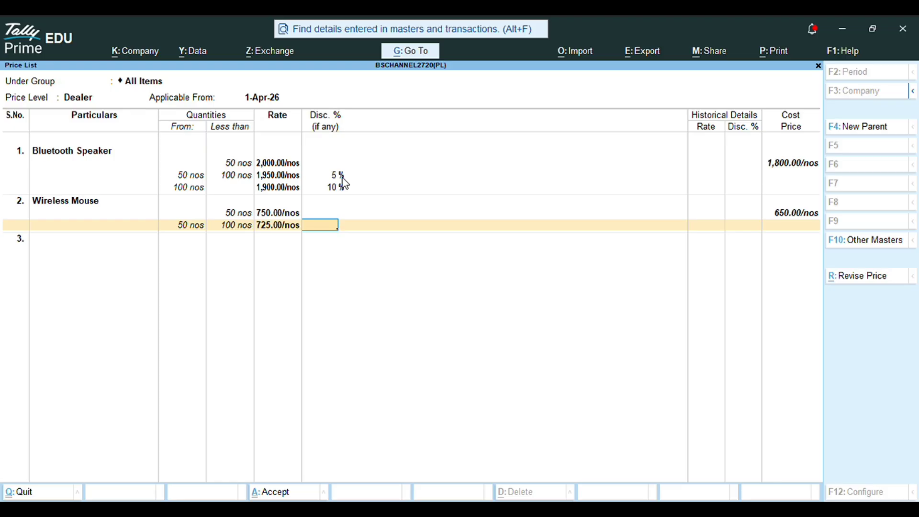
text(5)
key(Return)
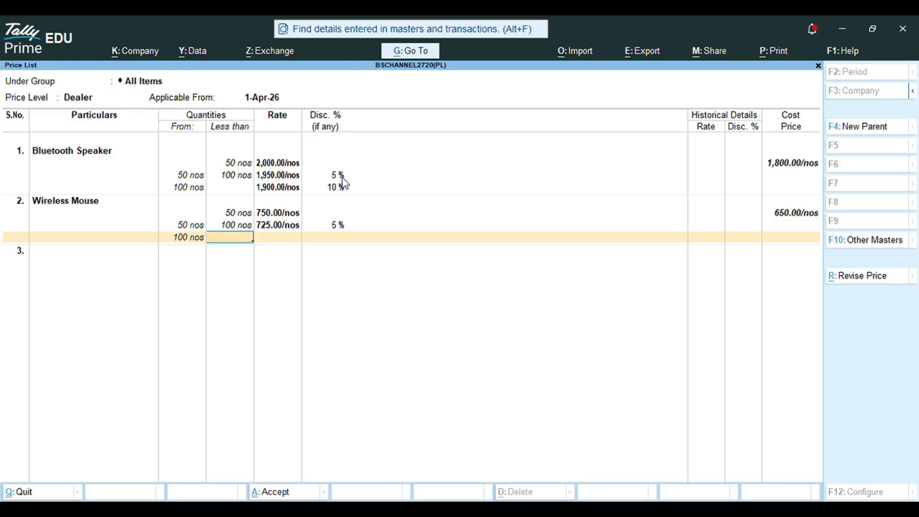
Step: Set Wireless Mouse's Dealer rate to 700 with a 10% discount for quantities from 100 nos without an upper limit
key(Return)
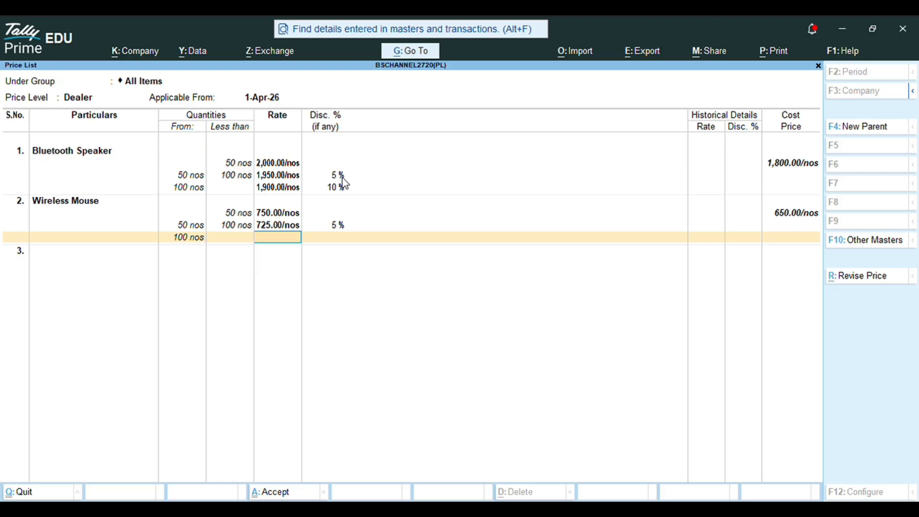
text(700)
key(Return)
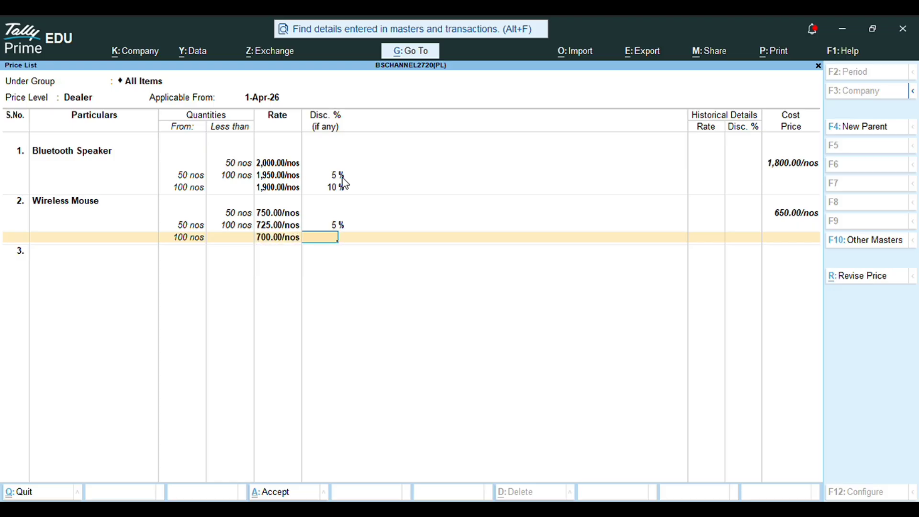
text(10)
key(Return)
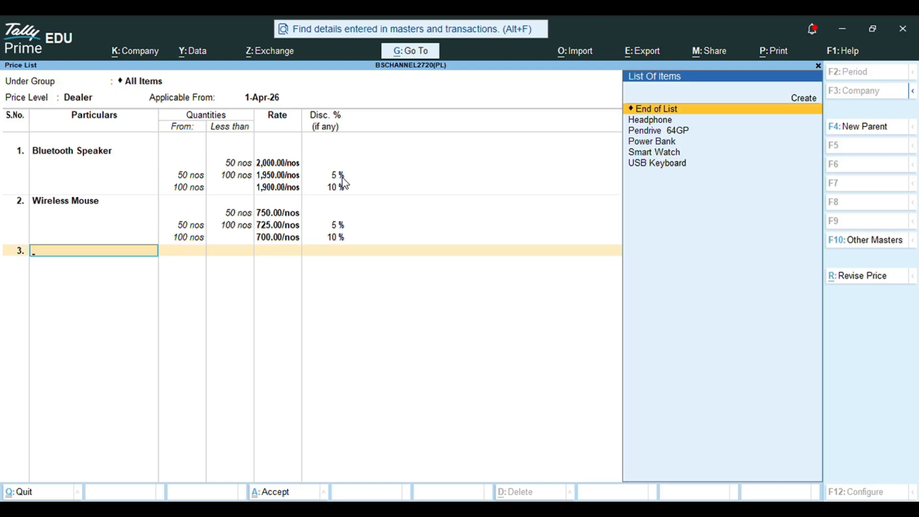
Step: Add USB Keyboard to the Dealer price list with a rate of 1,000 for quantities less than 50 nos and no discount
key(Down)
key(Down)
key(Down)
key(Down)
key(Down)
key(Return)
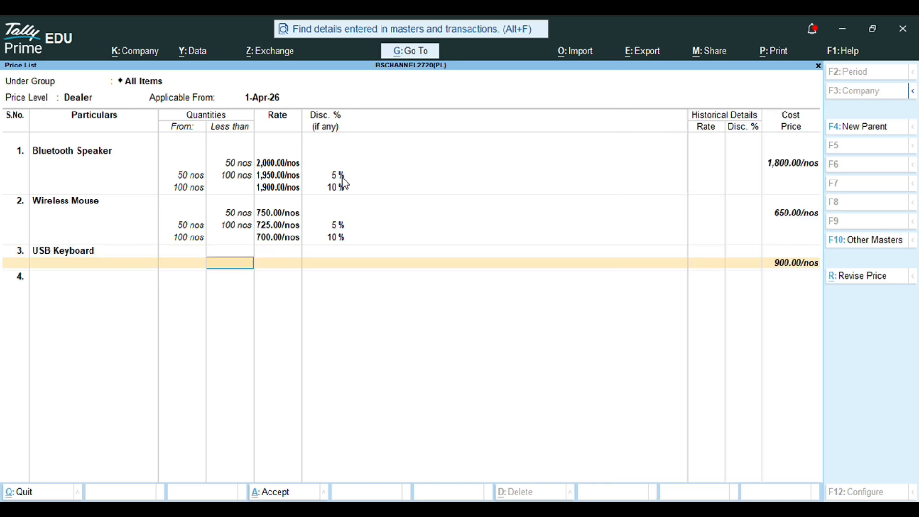
text(50)
key(Return)
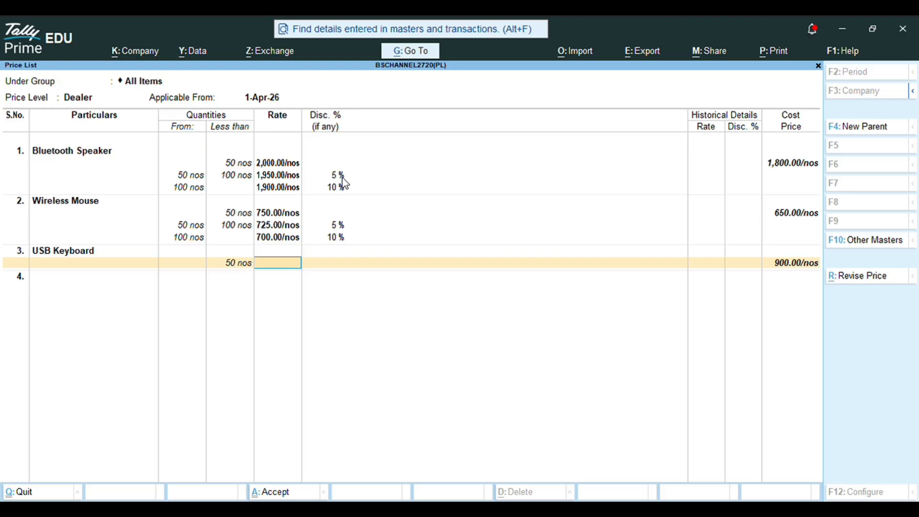
text(1000)
key(Return)
key(Return)
Step: Set USB Keyboard's Dealer rate to 975 with a 5% discount for quantities from 50 to less than 100 nos
text(100)
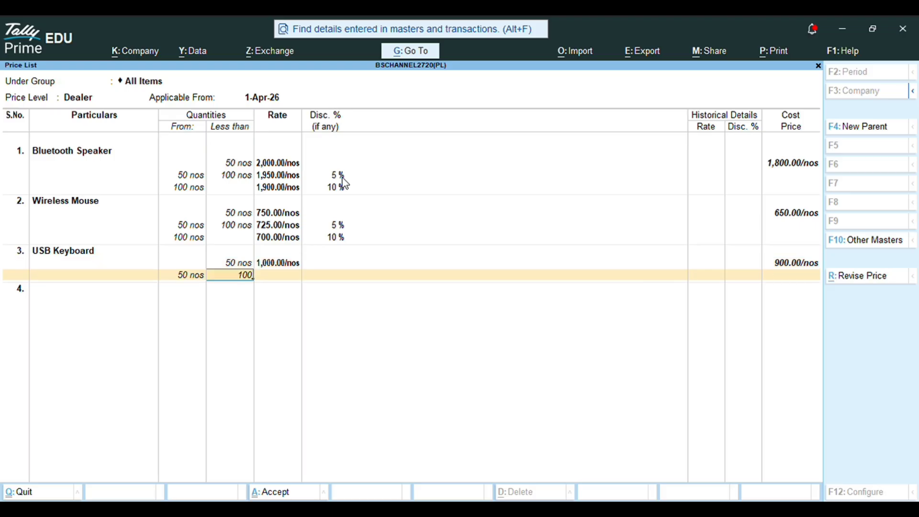
key(Return)
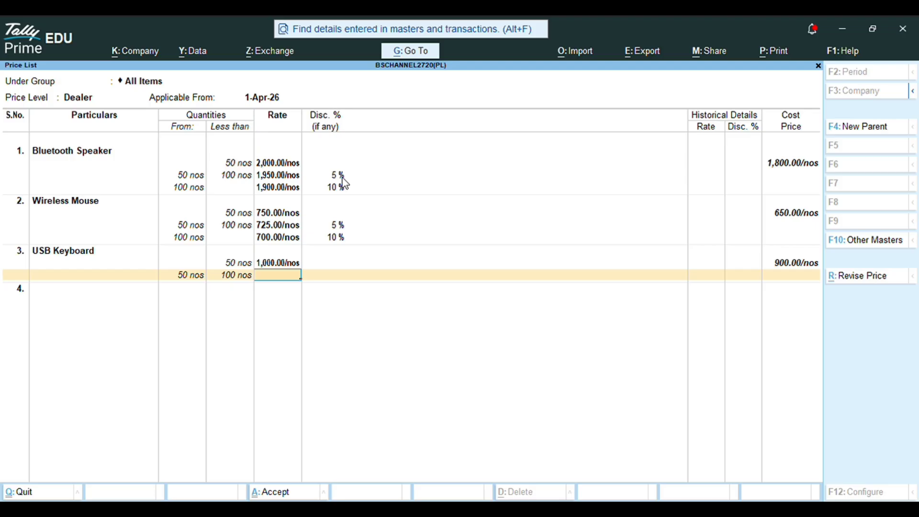
text(975)
key(Return)
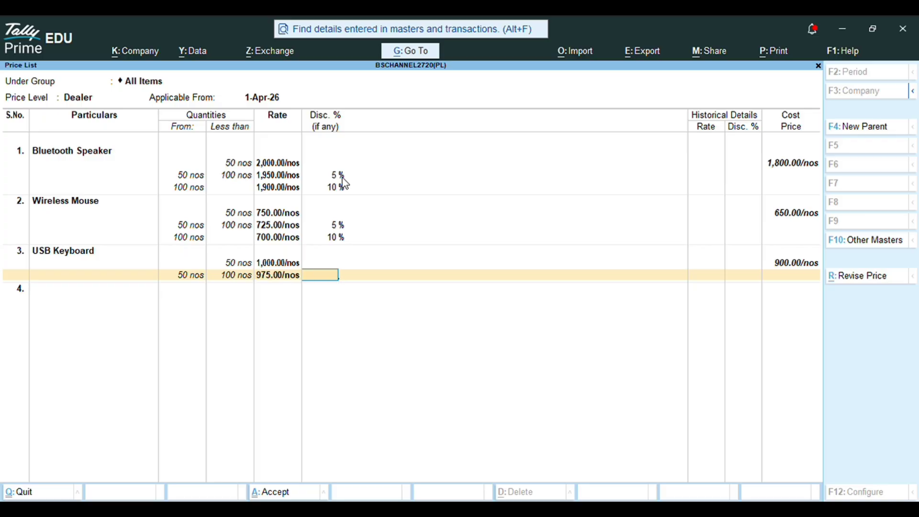
text(5)
key(Return)
Step: Set USB Keyboard's Dealer rate to 950 with a 10% discount for quantities from 100 nos without an upper limit
key(Return)
text(950)
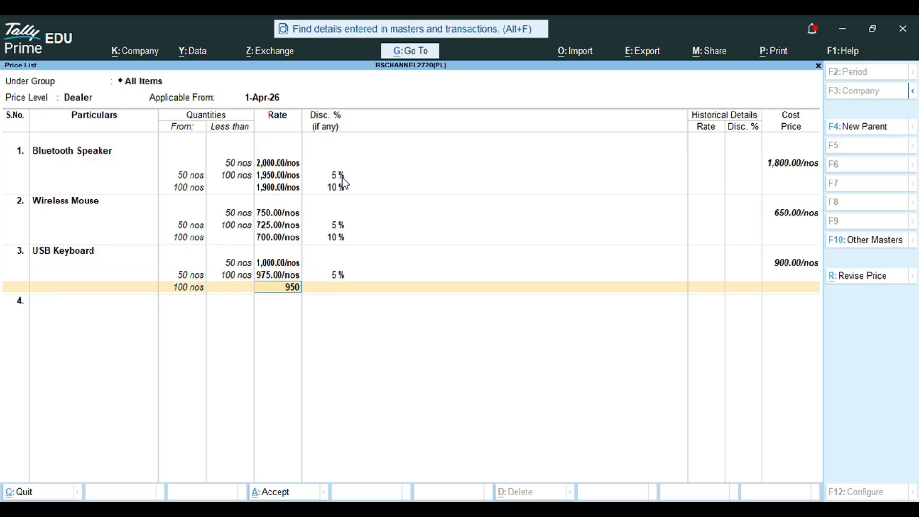
key(Return)
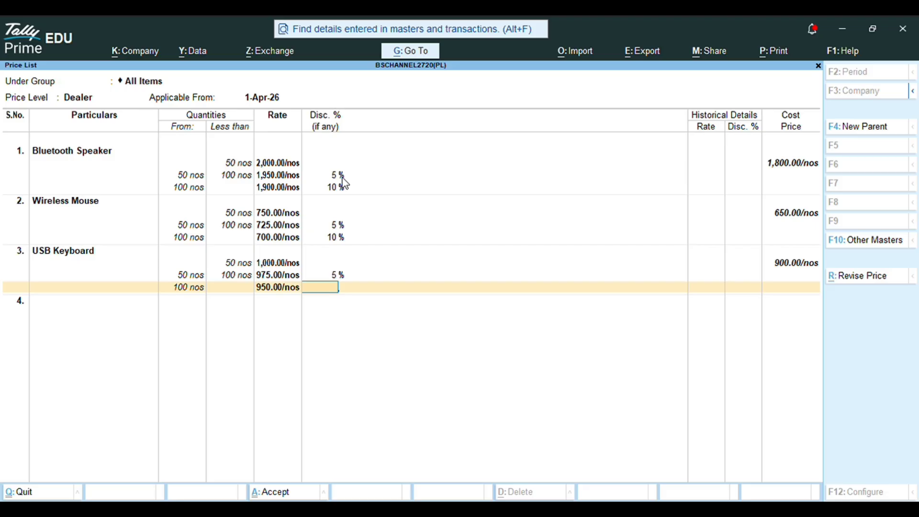
text(10)
key(Return)
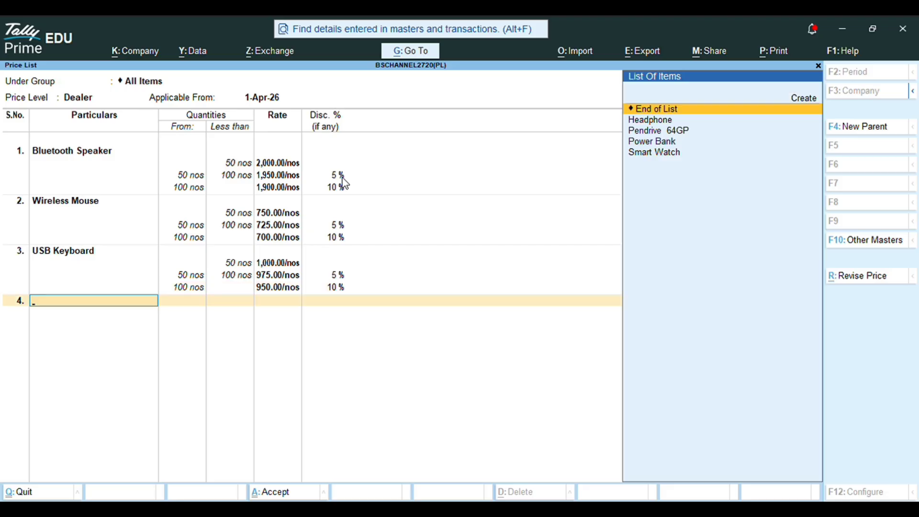
Step: Add Power Bank to the Dealer price list with a rate of 1,350 for quantities less than 50 nos and no discount
key(Down)
key(Down)
key(Down)
key(Return)
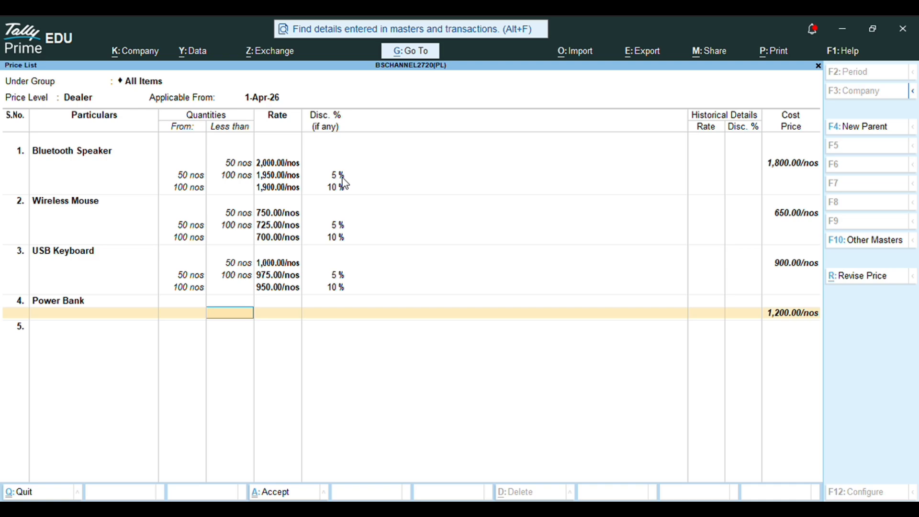
text(50)
key(Return)
text(3)
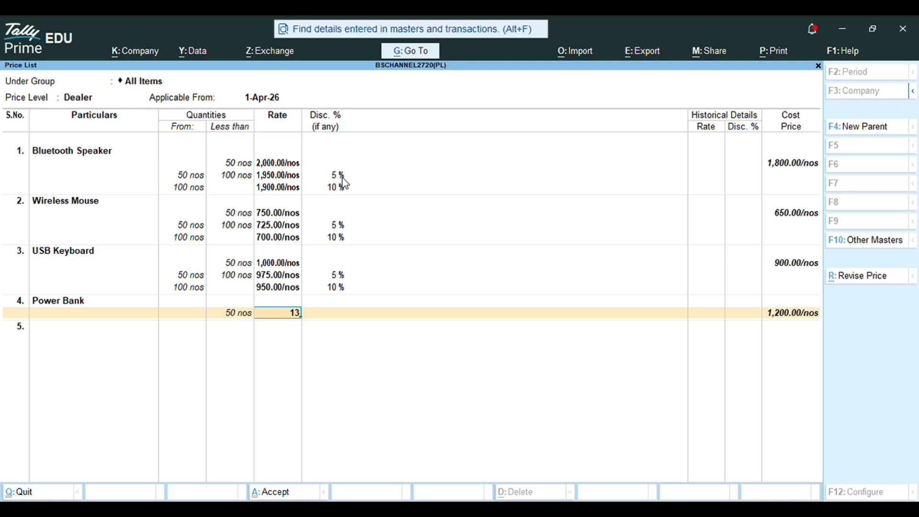
text(50)
key(Return)
key(Return)
Step: Set Power Bank's Dealer rate to 1,320 with a 5% discount for quantities from 50 to less than 100 nos
text(100)
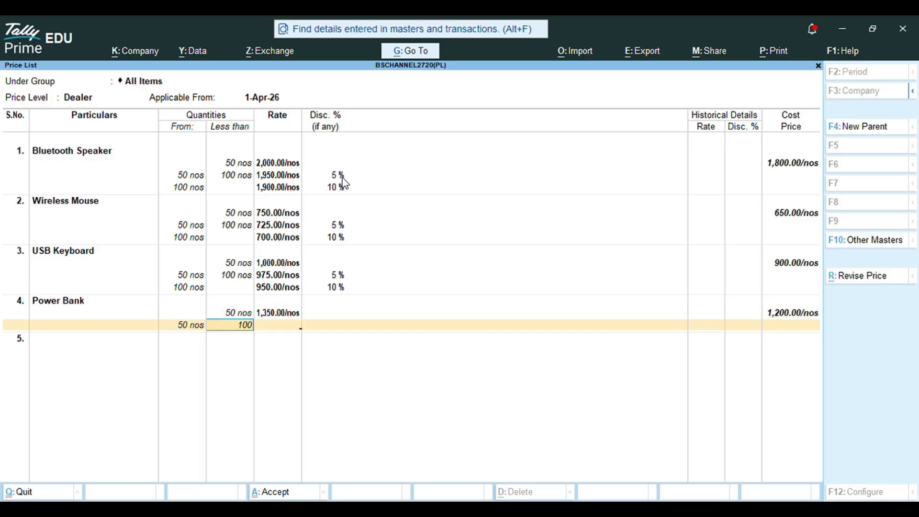
key(Return)
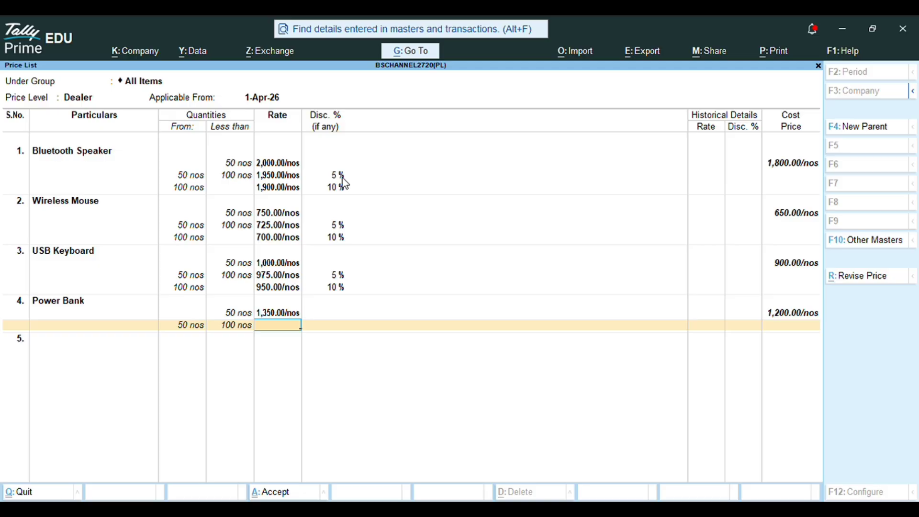
text(1320)
key(Return)
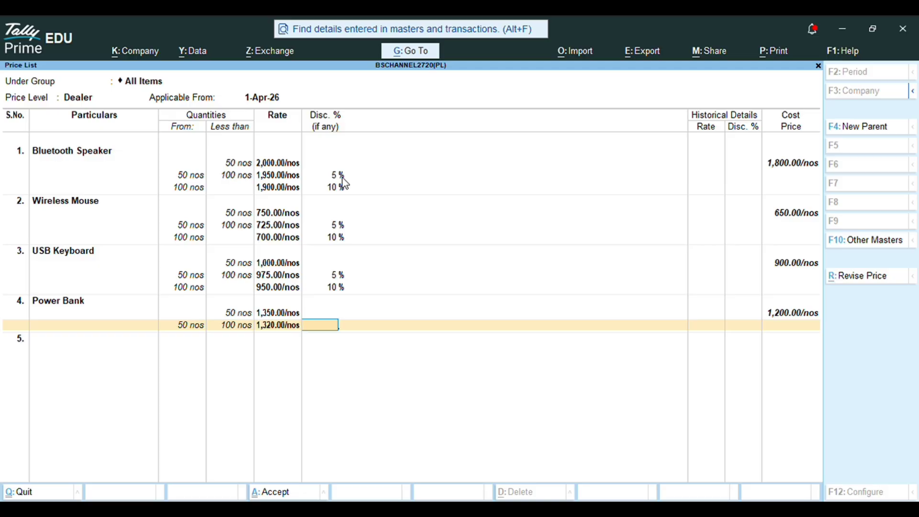
text(5)
key(Return)
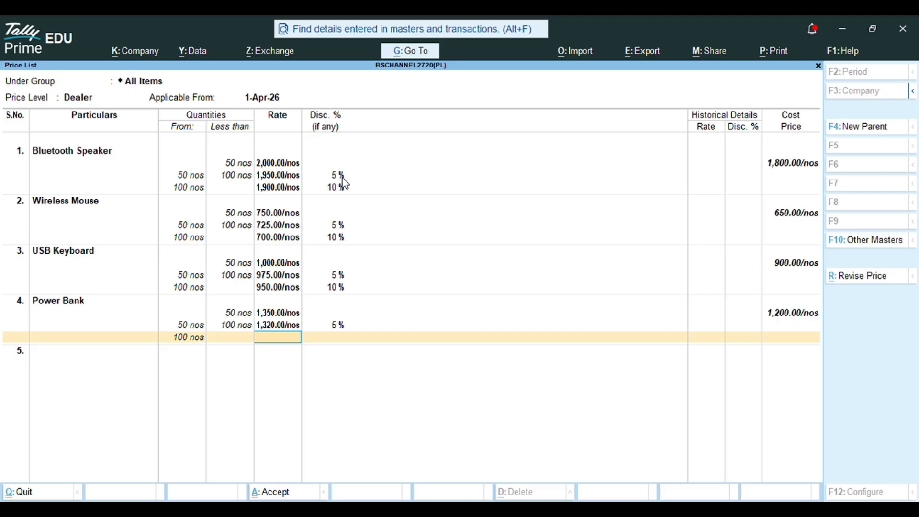
Step: Set Power Bank's Dealer rate to 1,280 with a 10% discount for quantities from 100 nos without an upper limit
text(1,2)
text(80)
key(Return)
text(1)
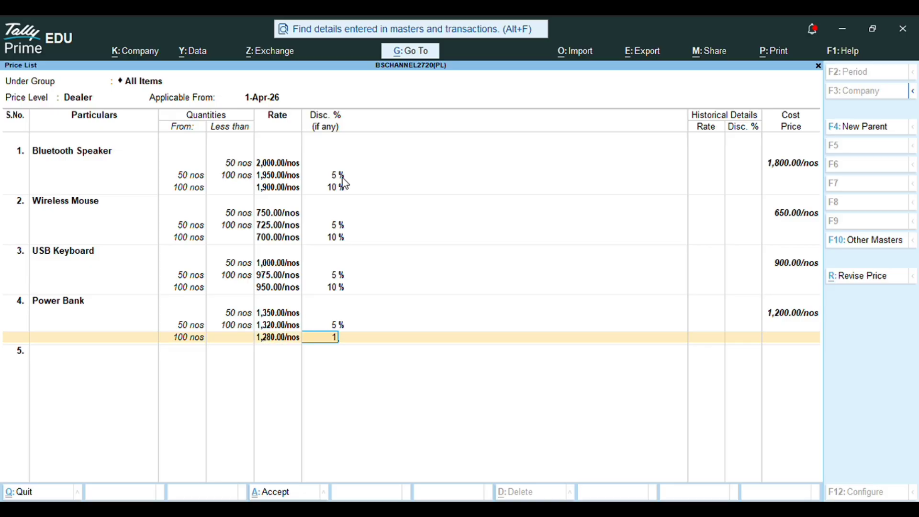
text(0)
key(Return)
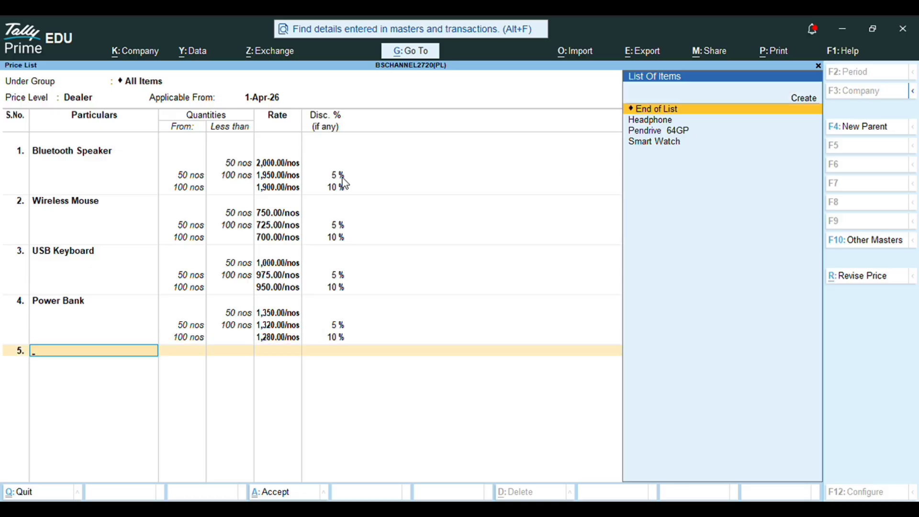
Step: Add Smart Watch to the Dealer price list with a rate of 3,000 for quantities less than 50 nos and no discount
text(Sm)
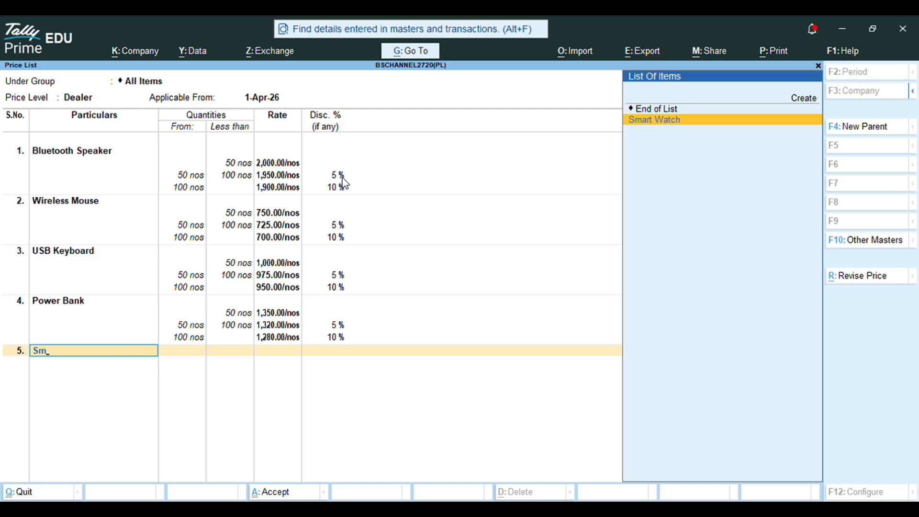
key(Return)
text(5)
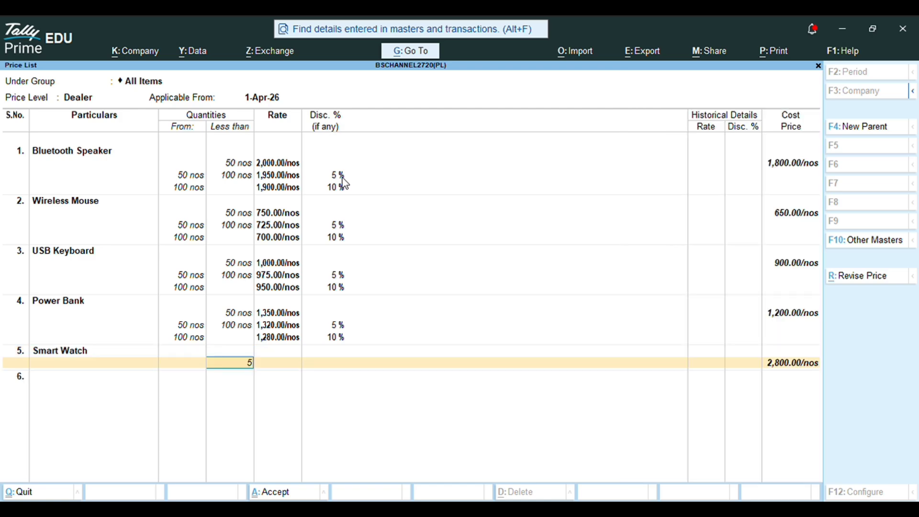
text(0)
key(Return)
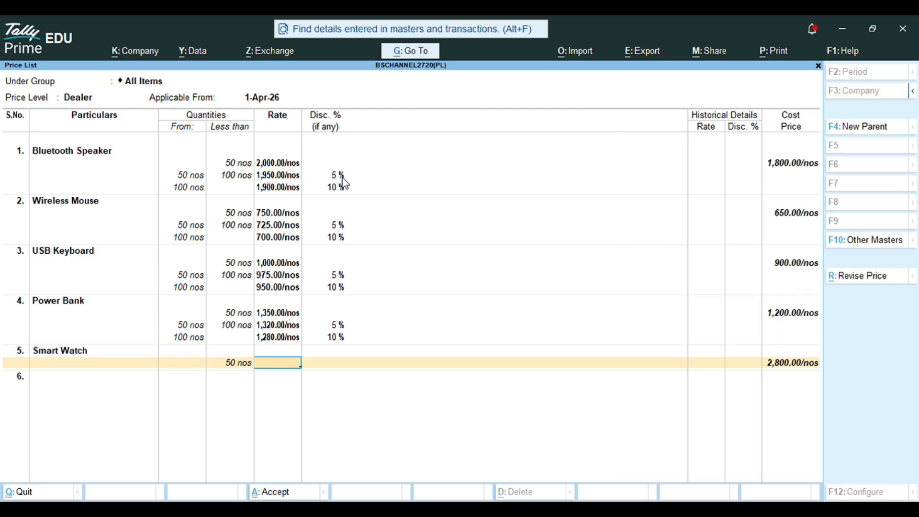
text(3000)
key(Return)
key(Return)
Step: Set Smart Watch's Dealer rate to 2,950 with a 5% discount for quantities from 50 to less than 100 nos
text(100)
key(Return)
text(2950)
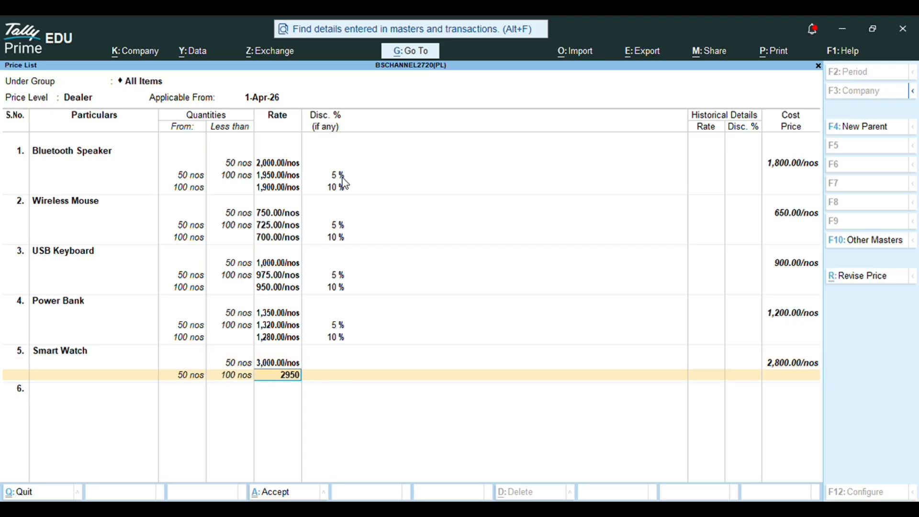
key(Return)
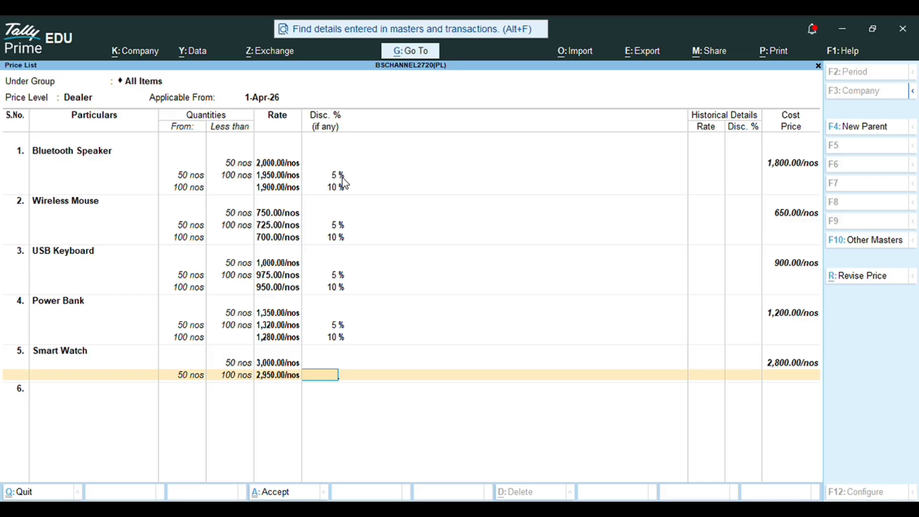
text(5)
key(Return)
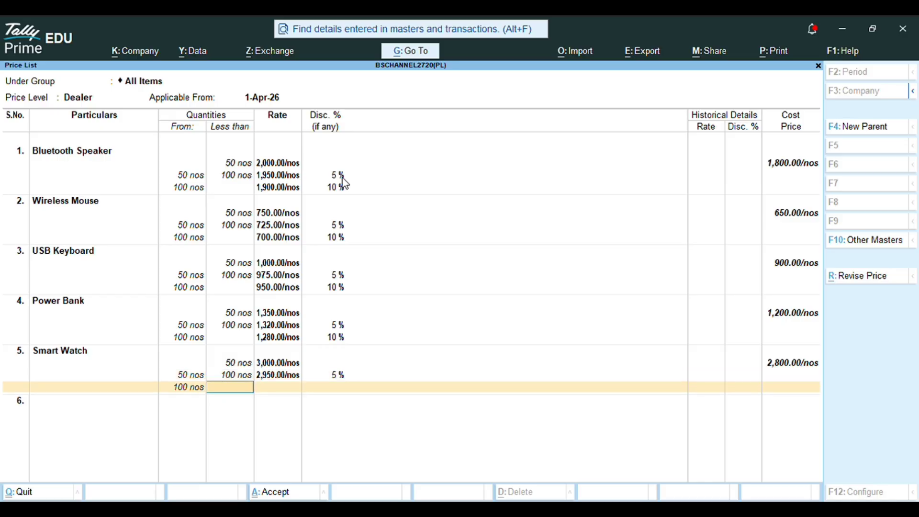
Step: Set Smart Watch's Dealer rate to 2,900 with a 10% discount for quantities from 100 nos without an upper limit
key(Return)
text(2900)
key(Return)
text(10)
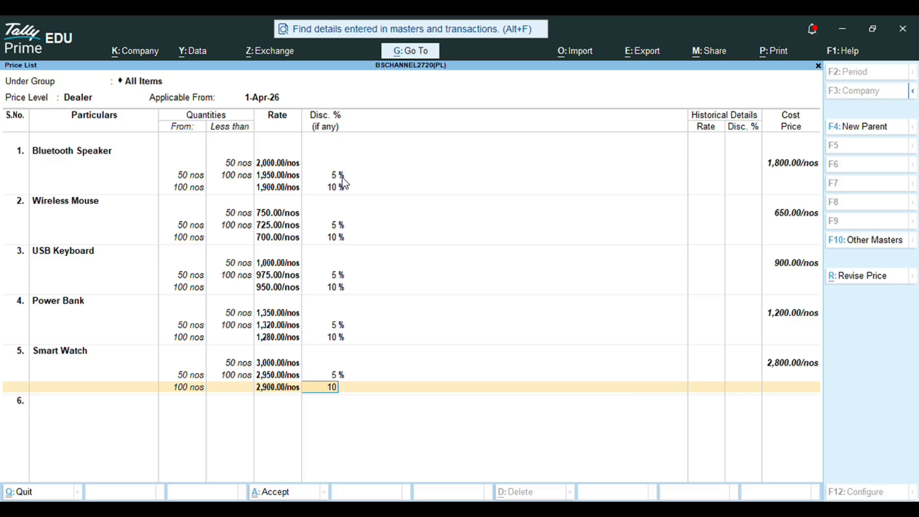
key(Return)
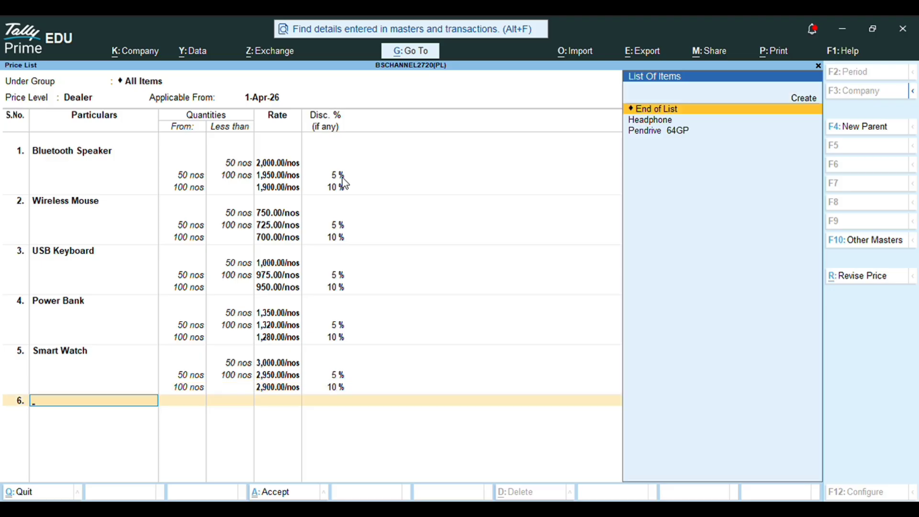
Step: Add Pendrive 64GP to the Dealer price list with a rate of 650 for quantities less than 50 nos and no discount
key(Down)
key(Down)
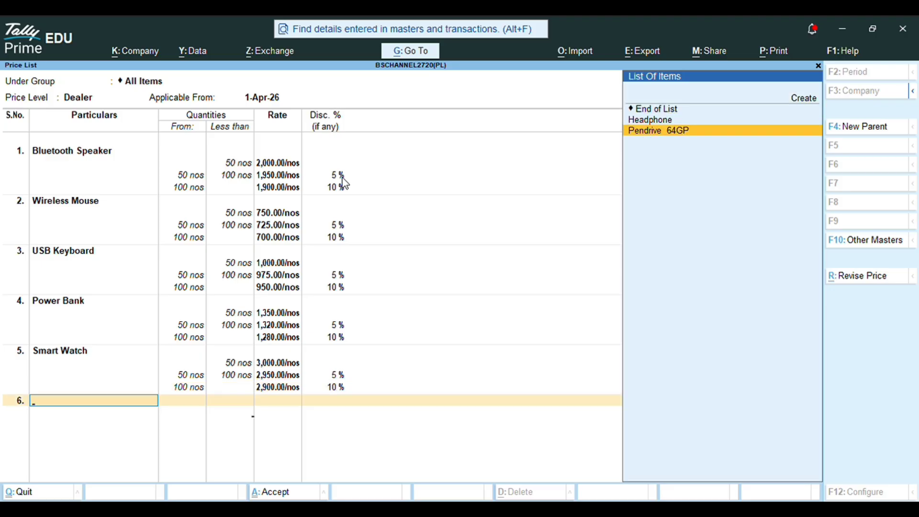
key(Return)
text(50)
key(Return)
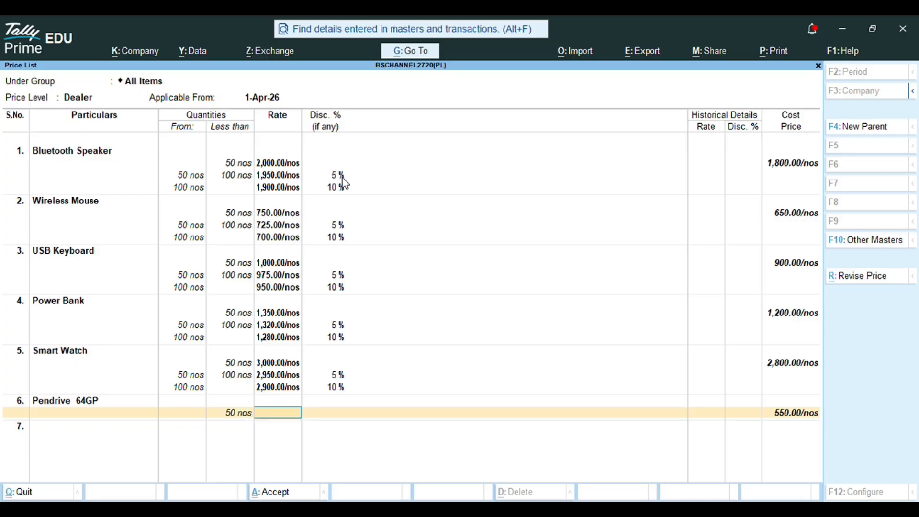
text(650)
key(Return)
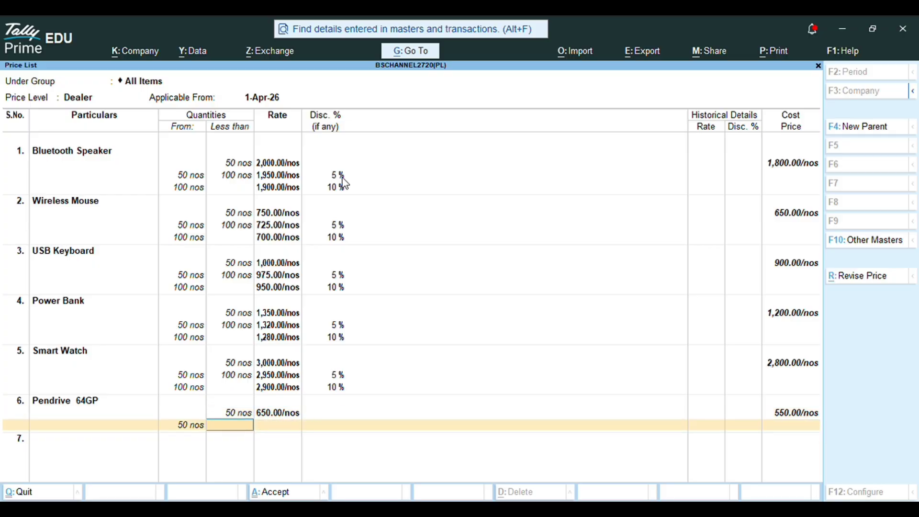
Step: Complete the Pendrive 64GP slab starting at 50 nos with less than 100 nos, rate 630 and 5% discount
text(100)
key(Return)
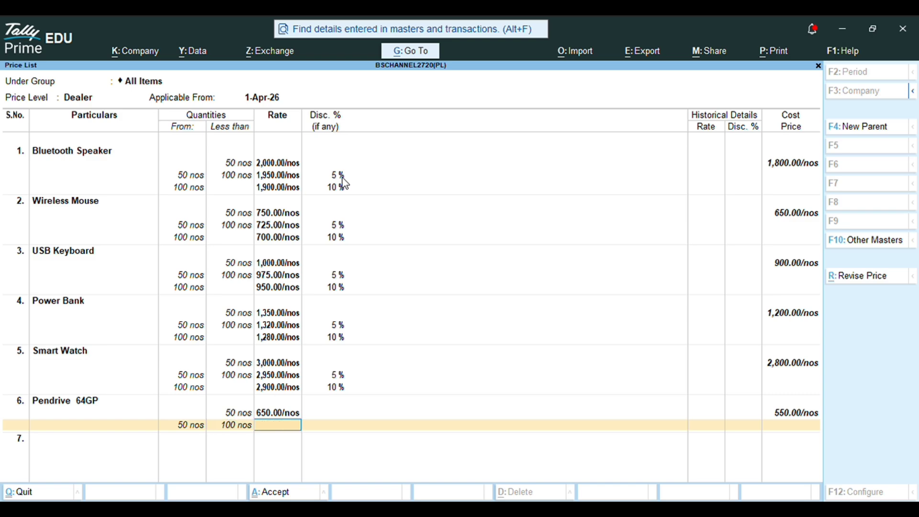
text(630)
key(Return)
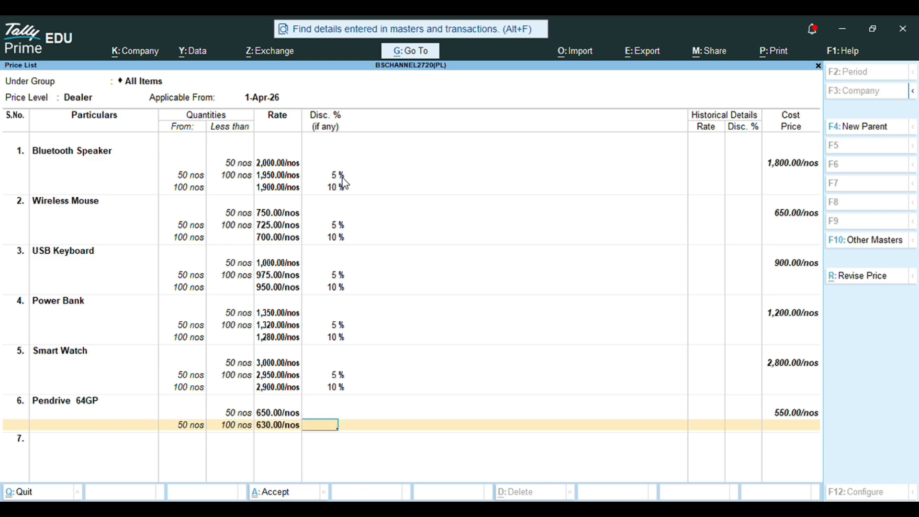
text(5)
key(Return)
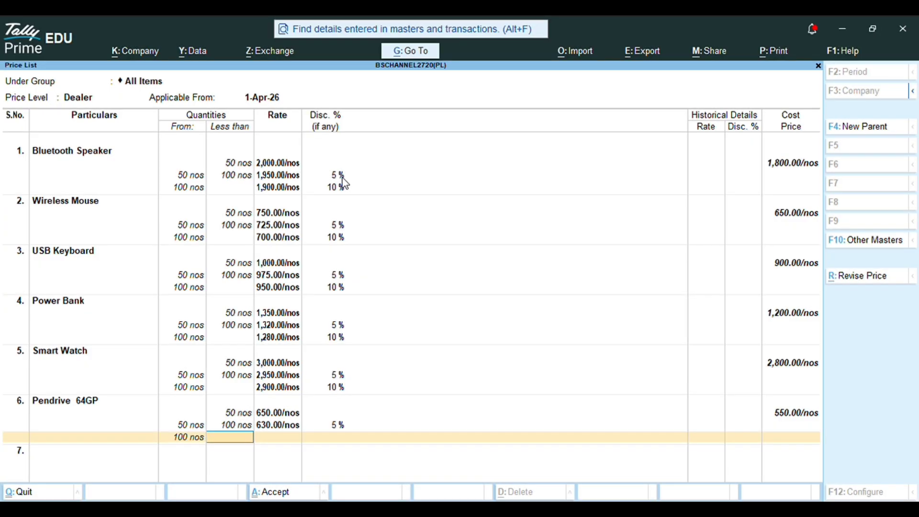
Step: Add a Pendrive 64GP slab from 100 to less than 500 nos at rate 600 with 10% discount
text(500)
key(Return)
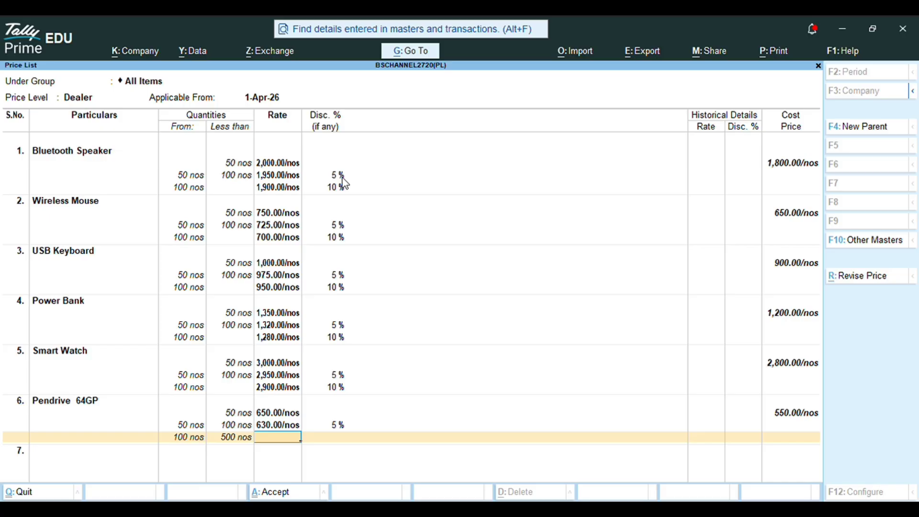
text(600)
key(Return)
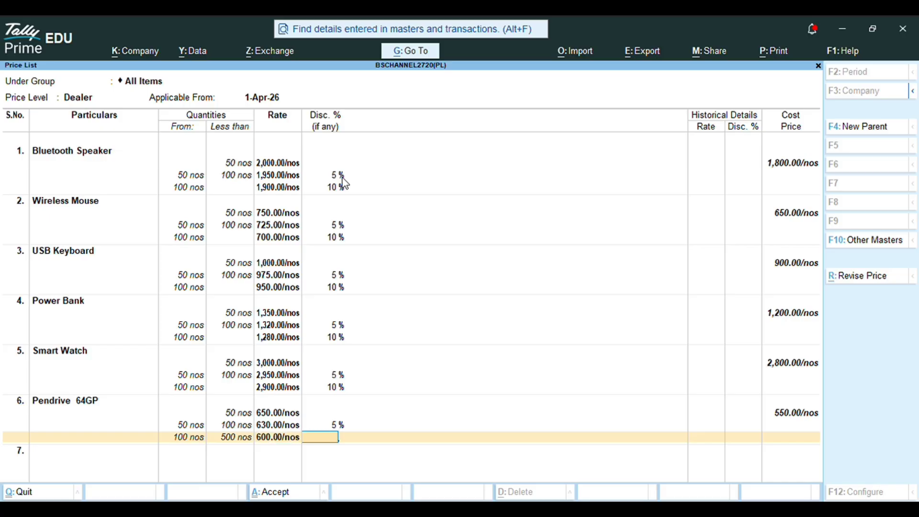
text(10)
key(Return)
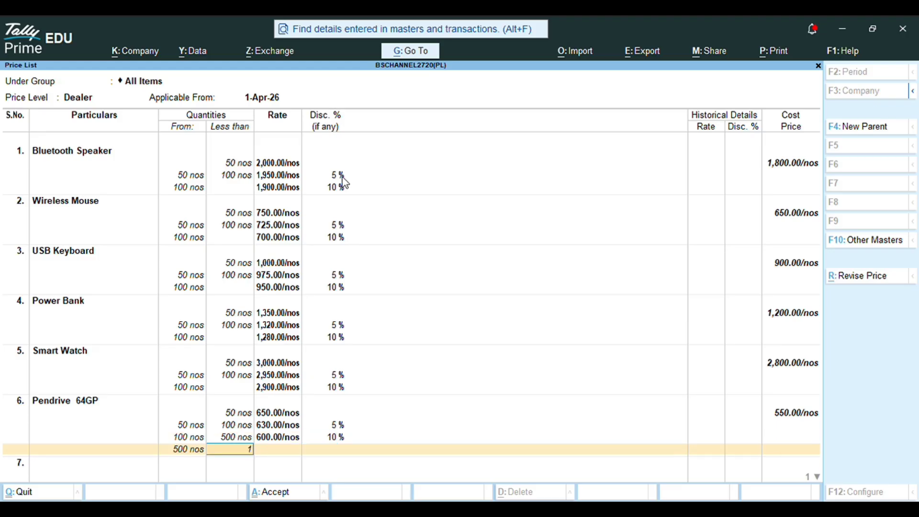
Step: Add a Pendrive 64GP slab from 500 to less than 1,000 nos at rate 580 with 12% discount
text(1000)
key(Return)
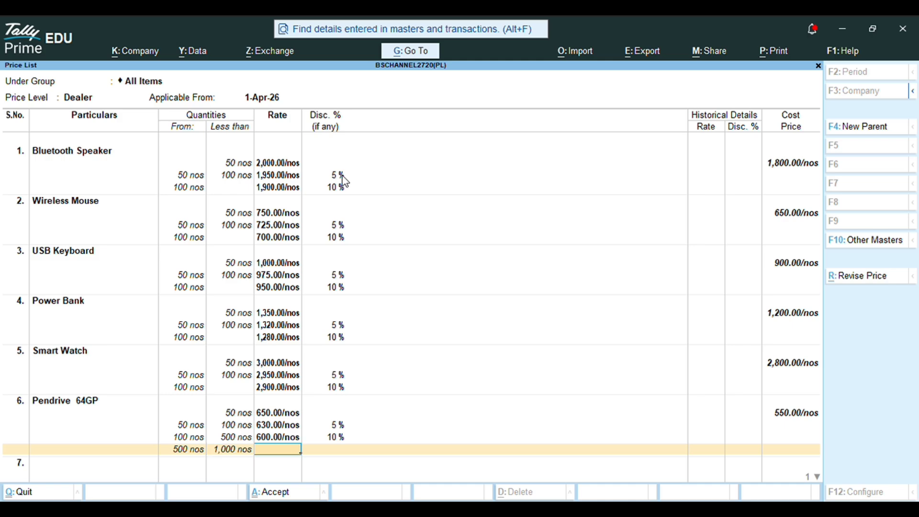
text(580)
key(Return)
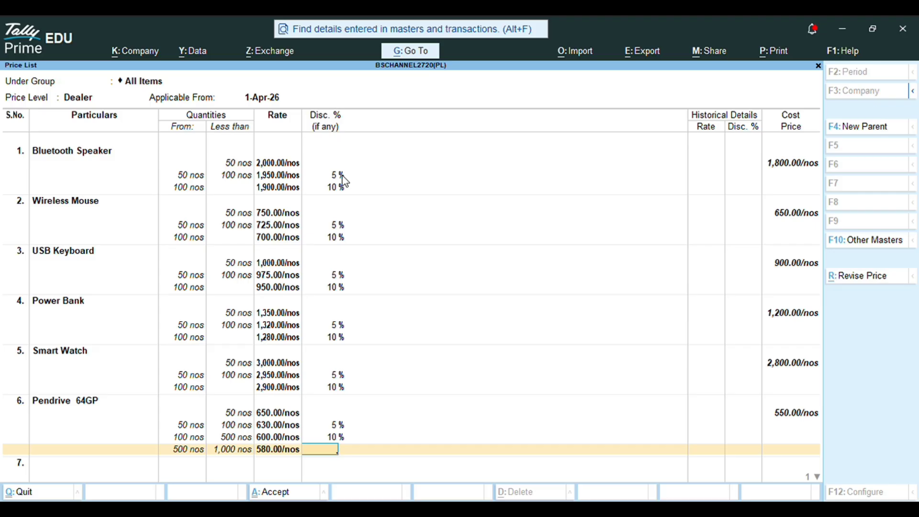
text(12)
key(Return)
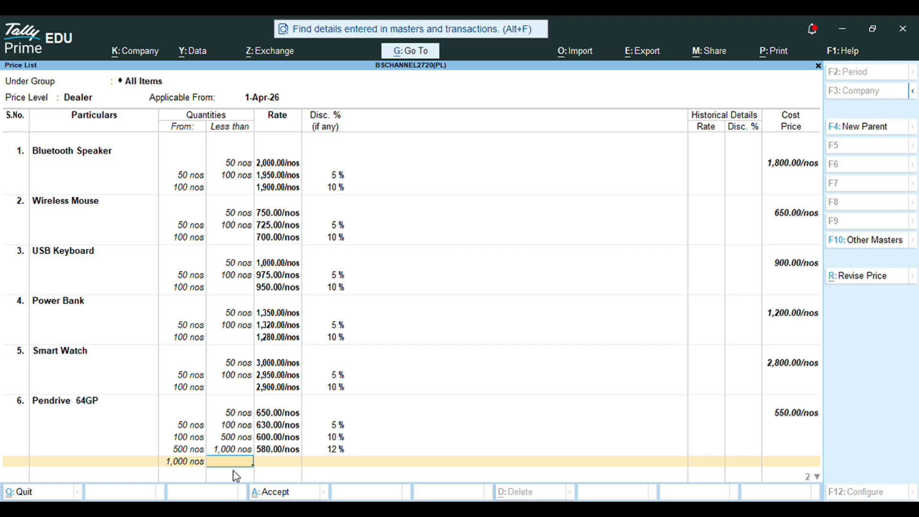
Step: Set the open-ended Pendrive 64GP slab from 1,000 nos to rate 560 with 13% discount
click(299, 465)
text(560)
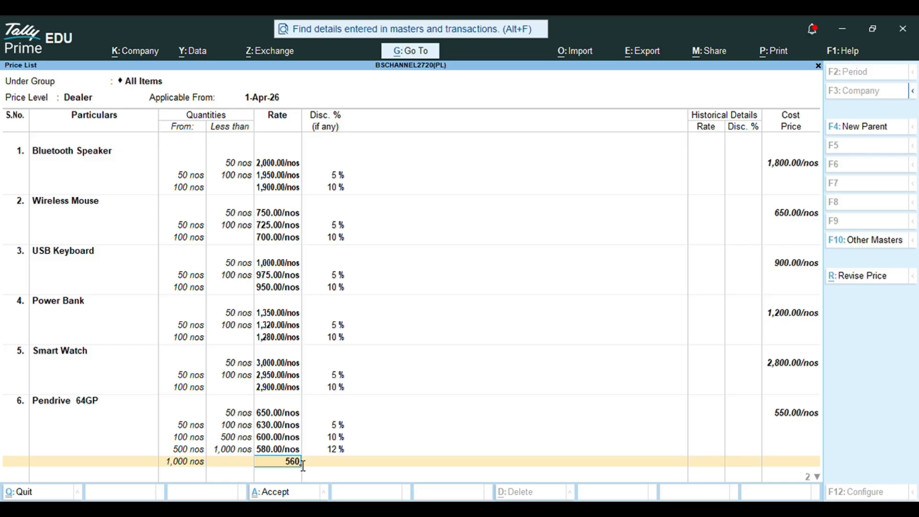
key(Return)
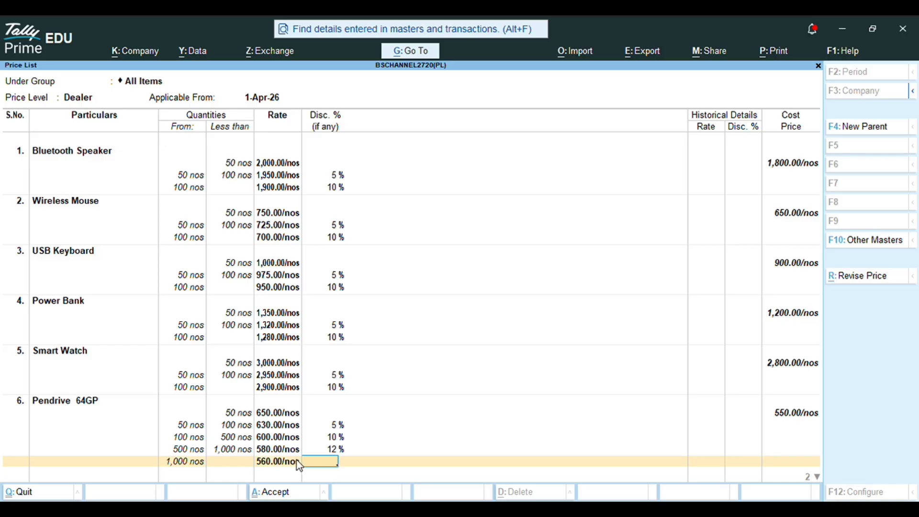
text(13)
key(Return)
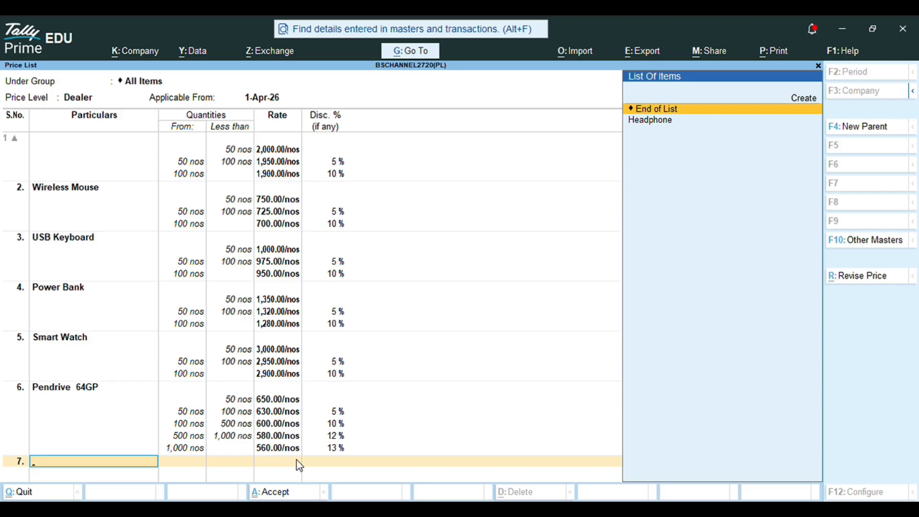
Step: Add Headphone to the Dealer price list with rate 1,700 for less than 50 nos and no discount
key(Down)
key(Return)
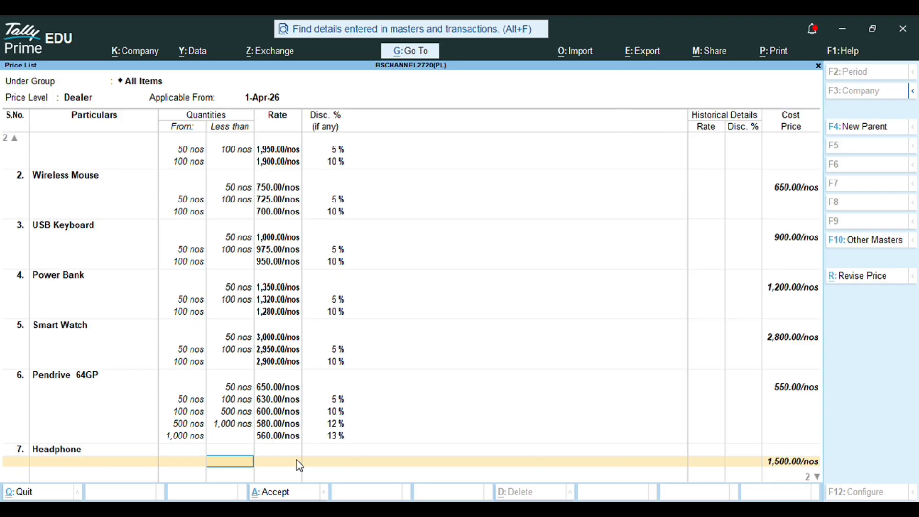
text(50)
key(Return)
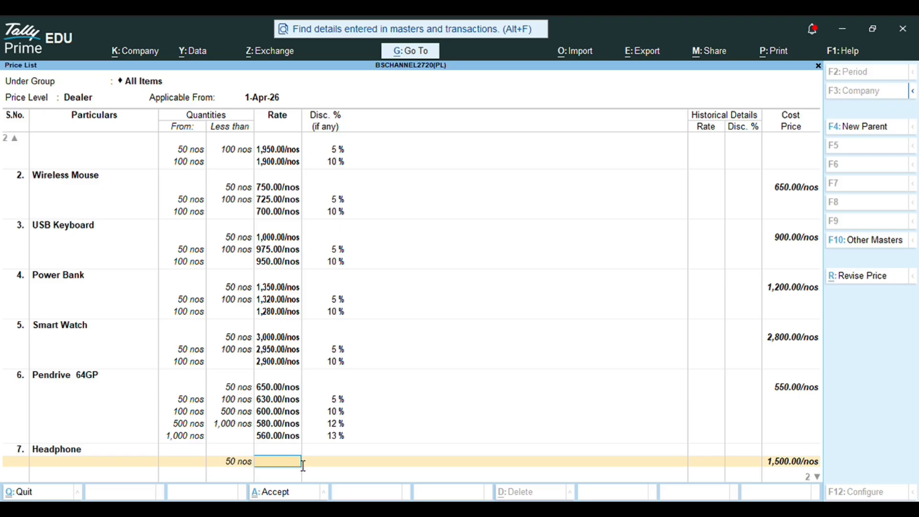
text(1,)
text(700)
key(Return)
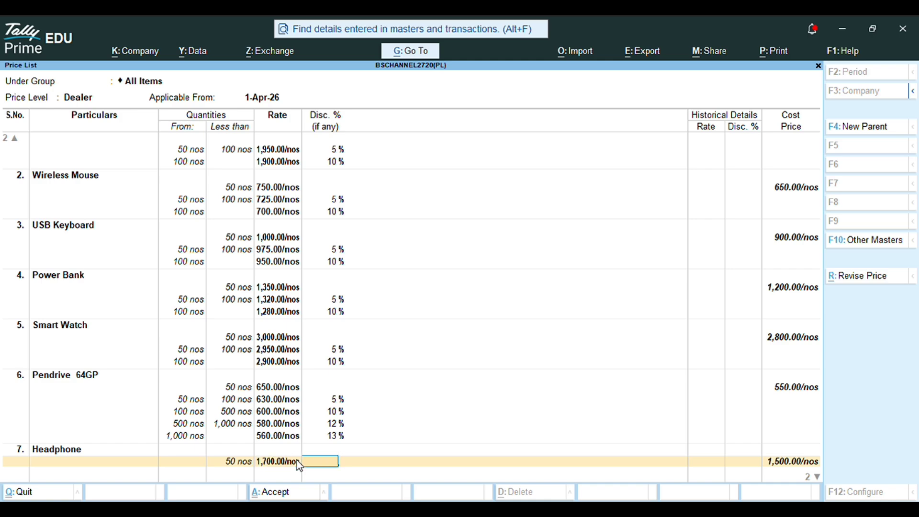
key(Return)
Step: Add a Headphone slab from 50 to less than 100 nos at rate 1,660 with 5% discount
text(100)
key(Return)
text(1,)
text(66)
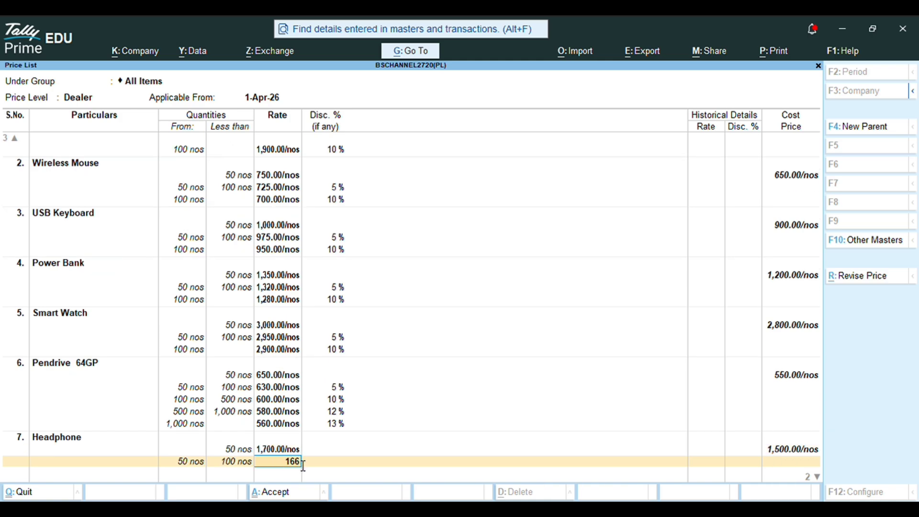
text(0)
key(Return)
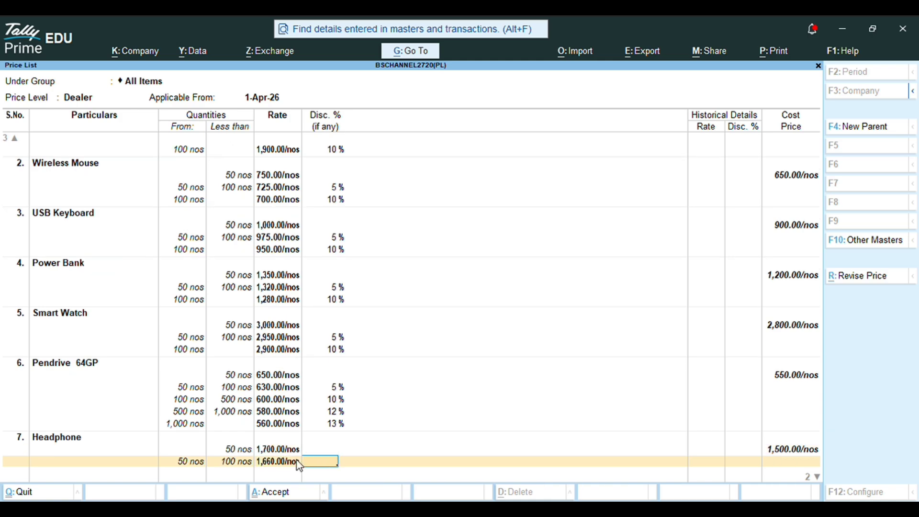
text(5)
key(Return)
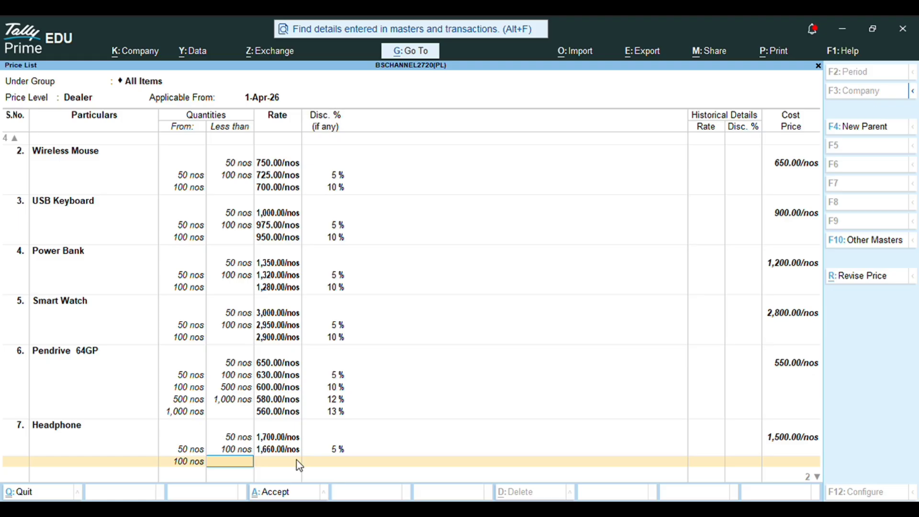
Step: Set the open-ended Headphone slab from 100 nos to rate 1,620 with 10% discount and save the Dealer price list
key(Return)
text(1)
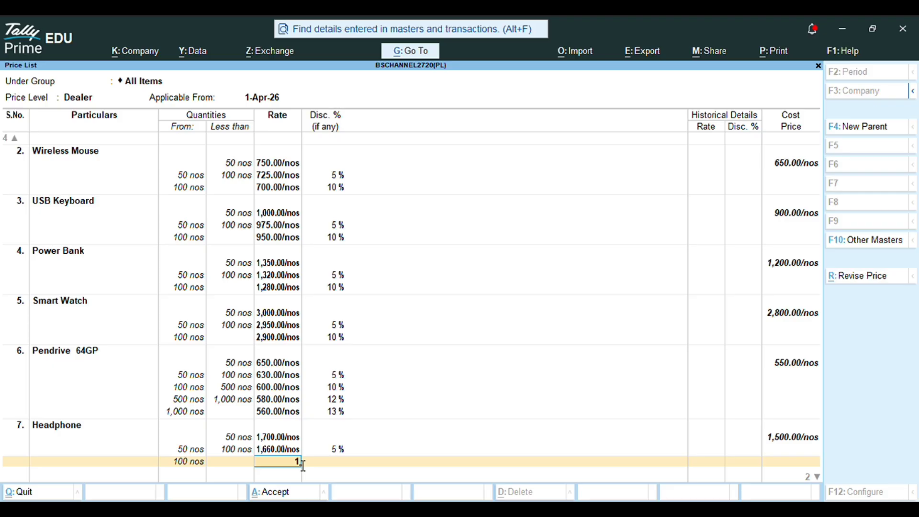
text(620)
key(Return)
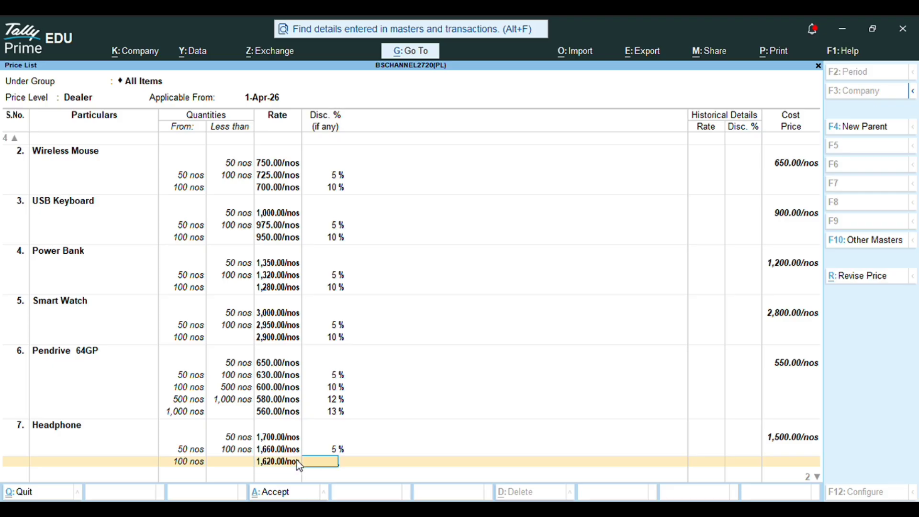
text(10)
key(Return)
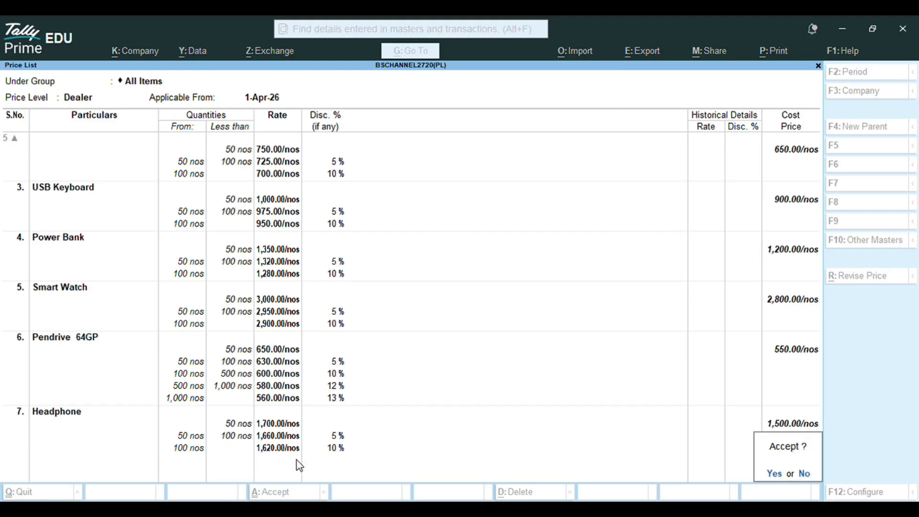
key(Return)
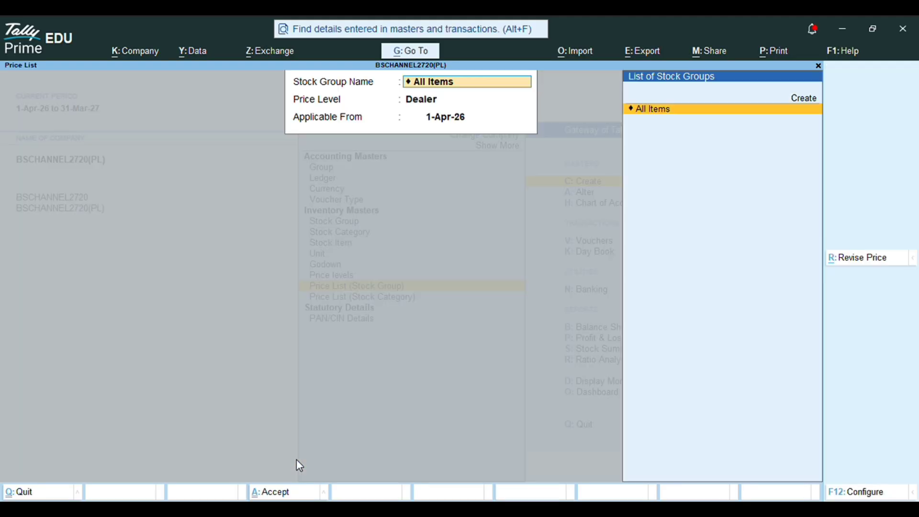
Step: Open the Resaller price list for All Items to review its slab rates, and accept it
key(Return)
key(Down)
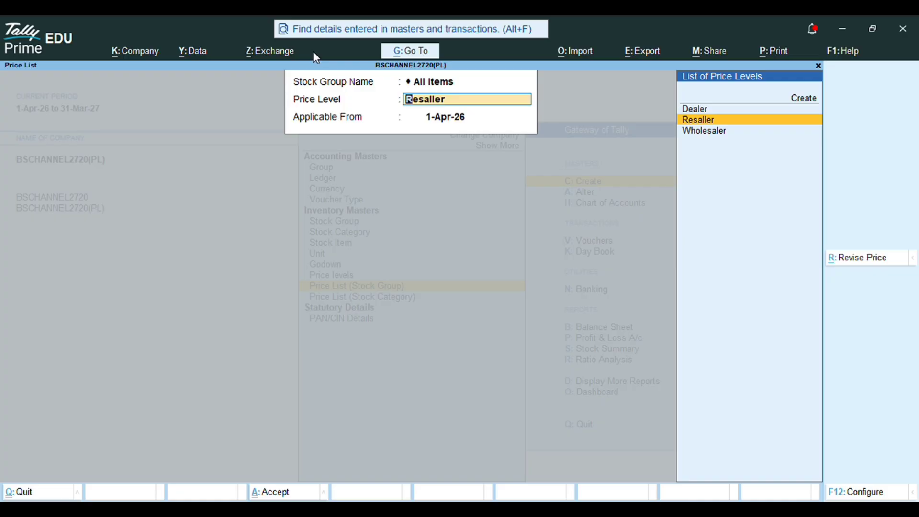
key(Down)
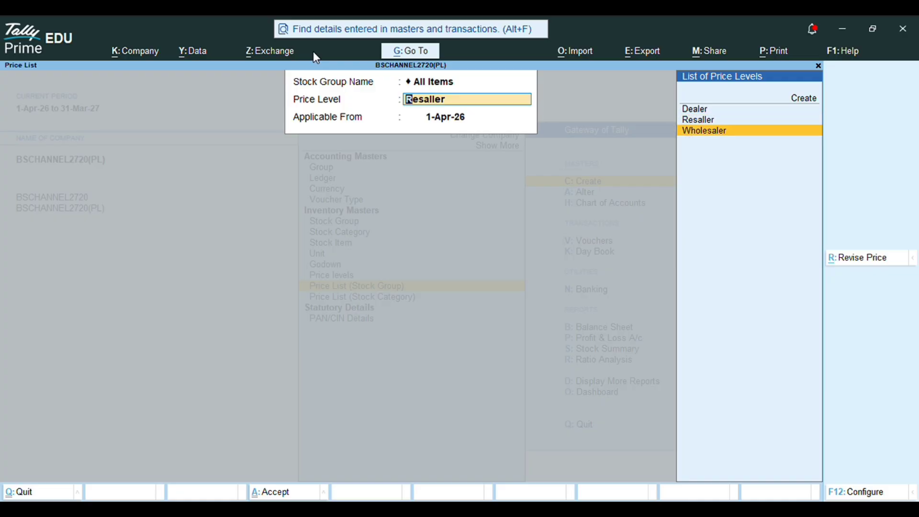
key(Return)
key(Return)
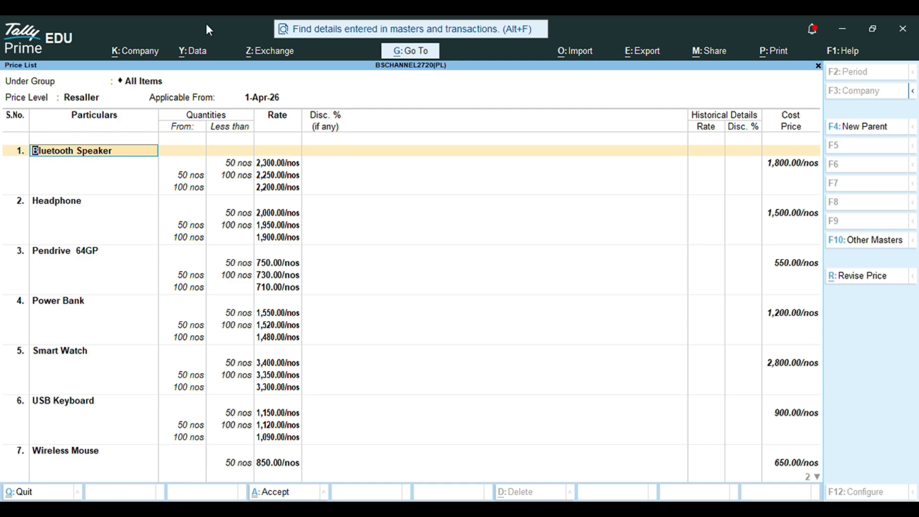
key(ctrl+a)
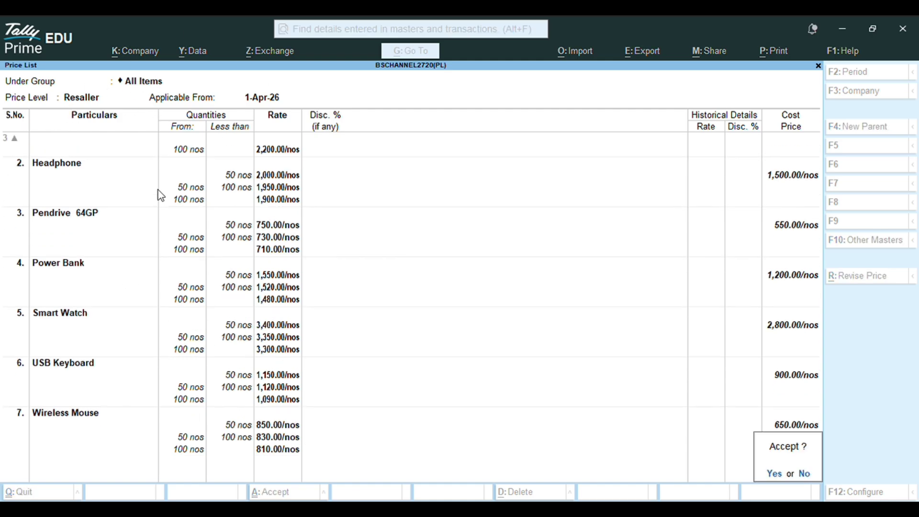
key(Return)
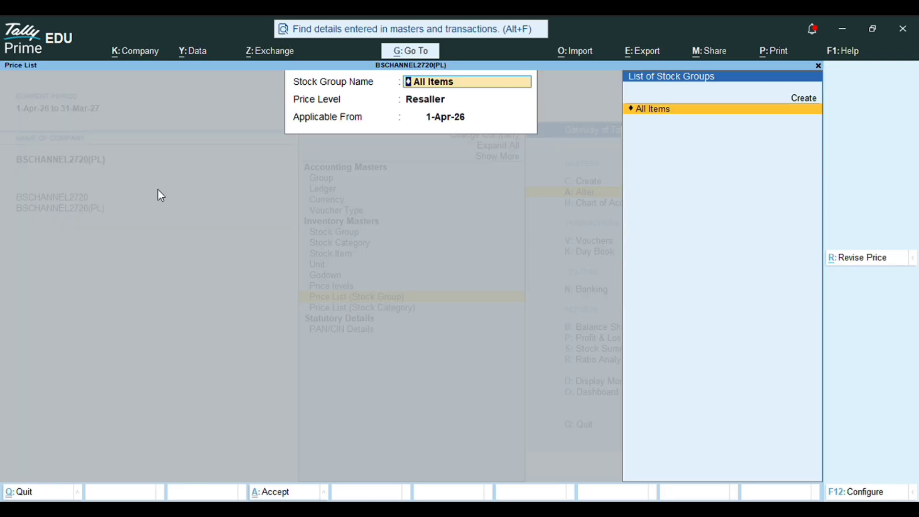
Step: View the Wholesaler price list for All Items and close it without changes
key(Return)
key(Down)
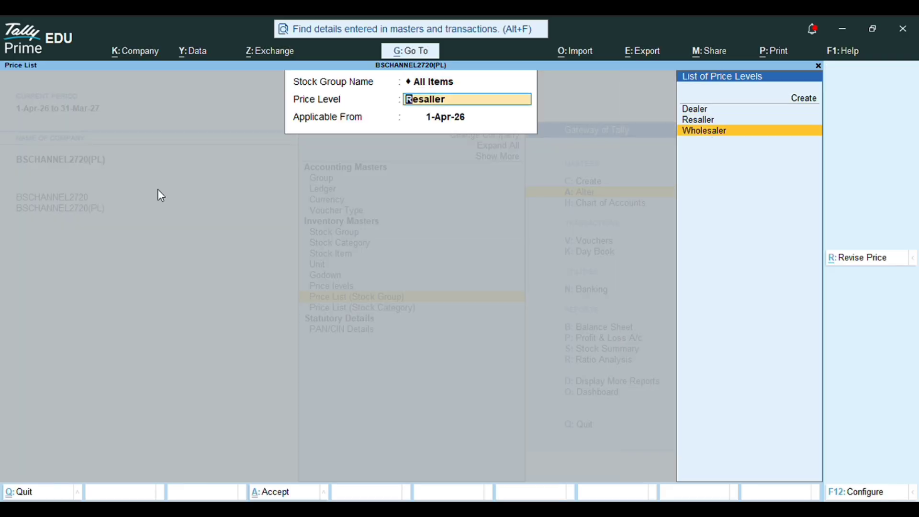
key(Return)
key(Return)
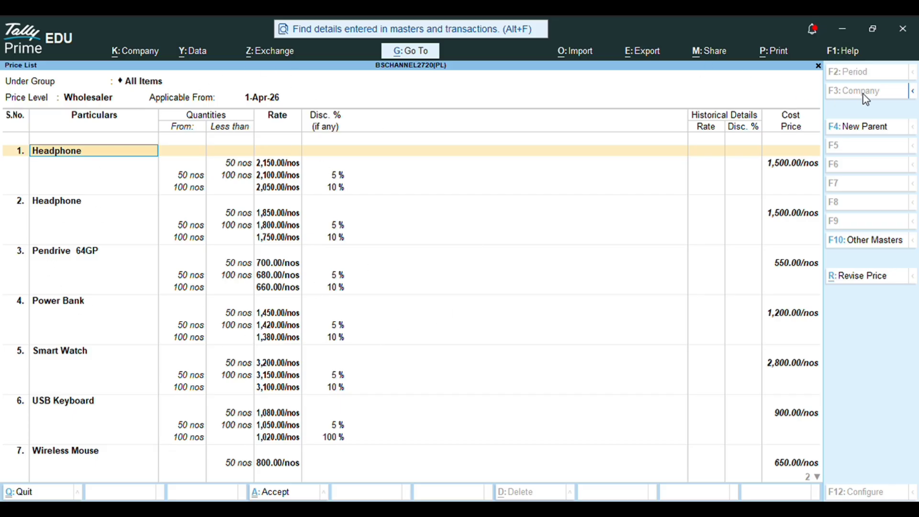
key(Escape)
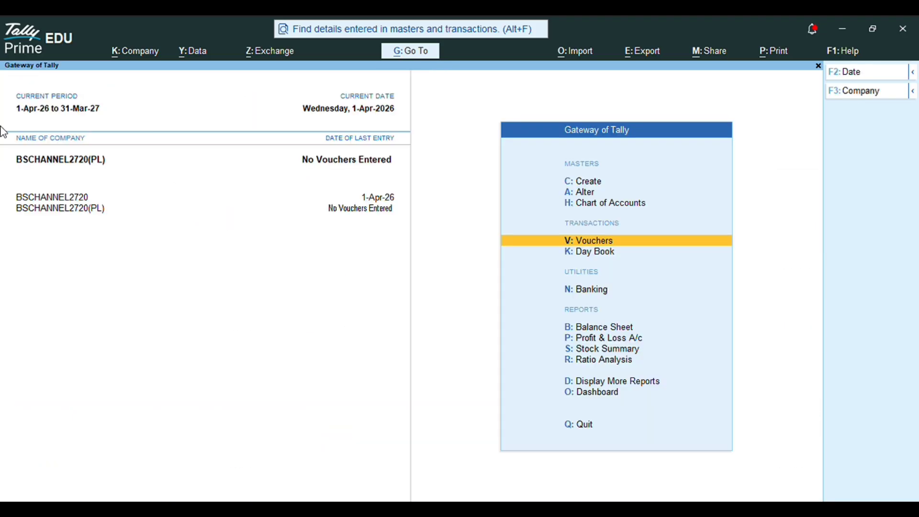
Step: Start a sales voucher dated 1-Apr-26 and create its party ledger Arun Electronics under Sundry Debtors, leaving the dispatch details blank
key(v)
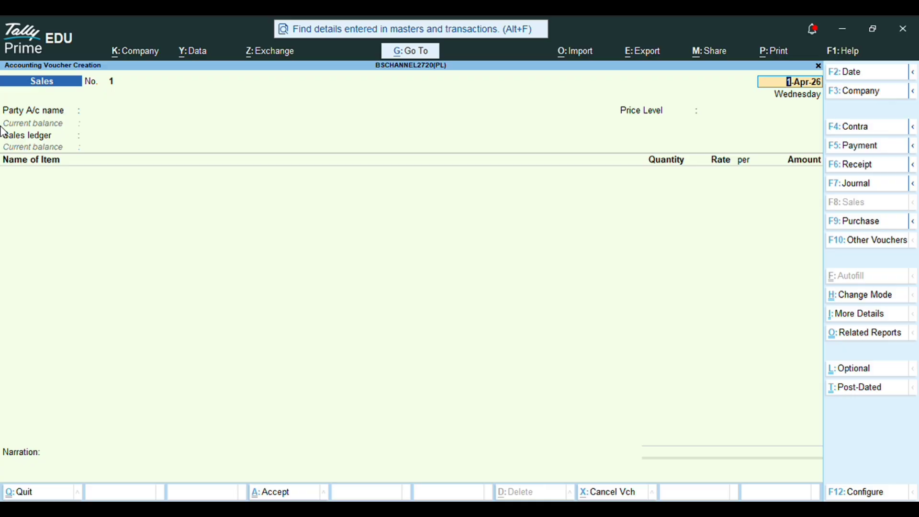
key(Return)
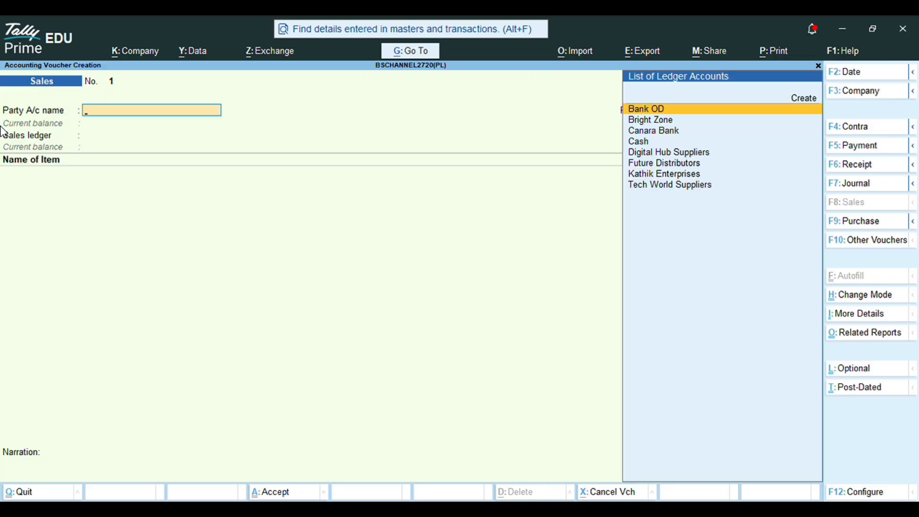
key(alt+c)
text(A)
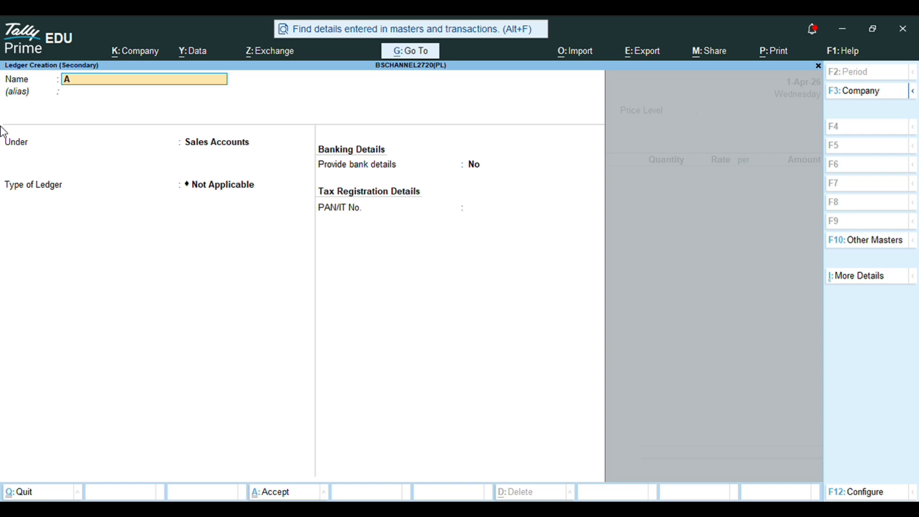
text(run Electronics)
key(Return)
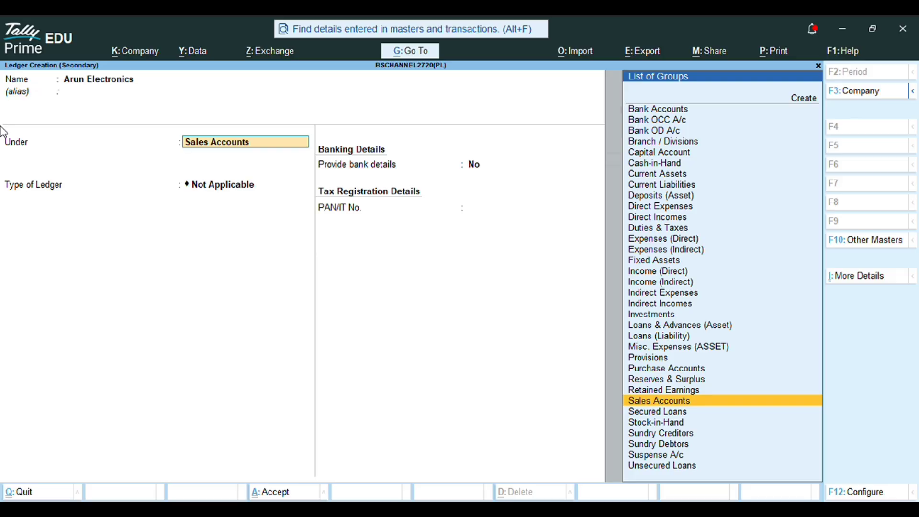
text(Sun)
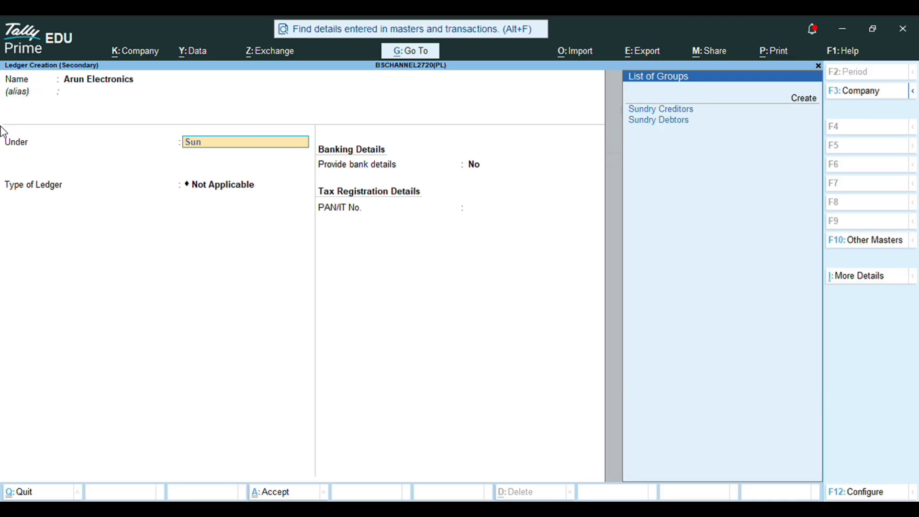
key(Down)
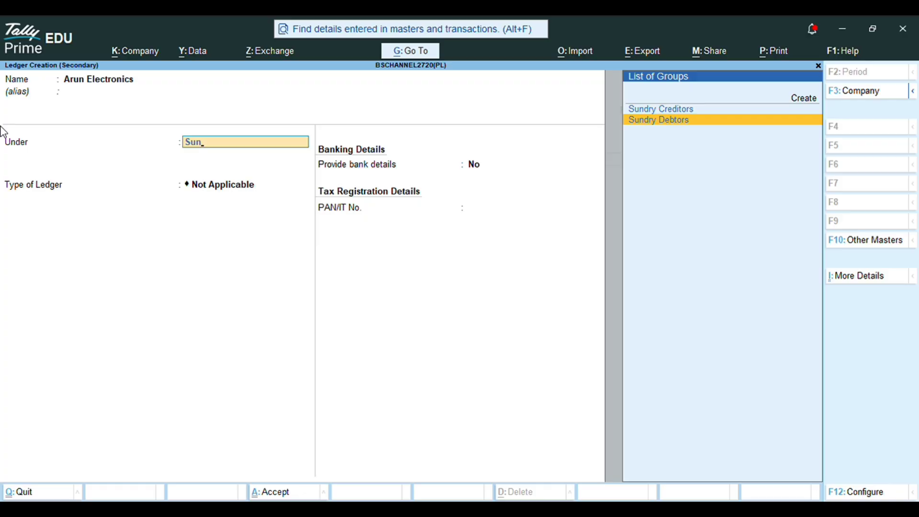
key(Return)
key(ctrl+a)
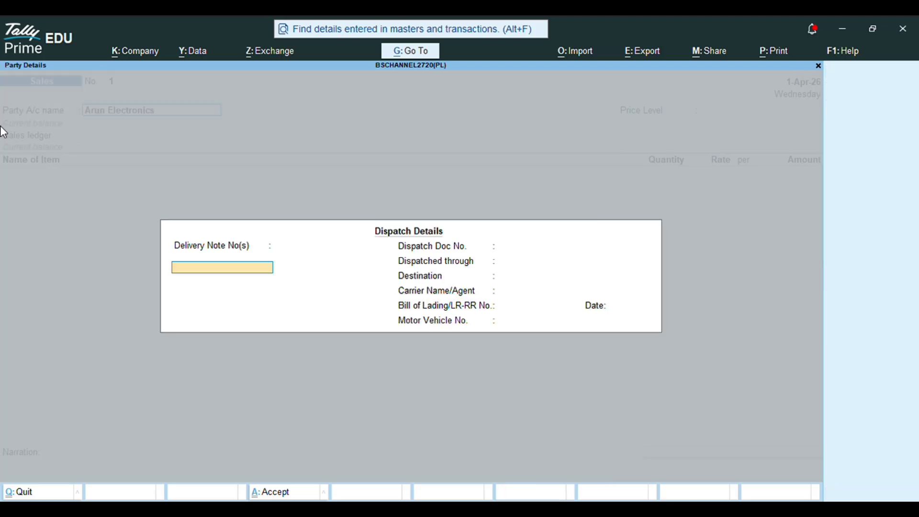
key(ctrl+a)
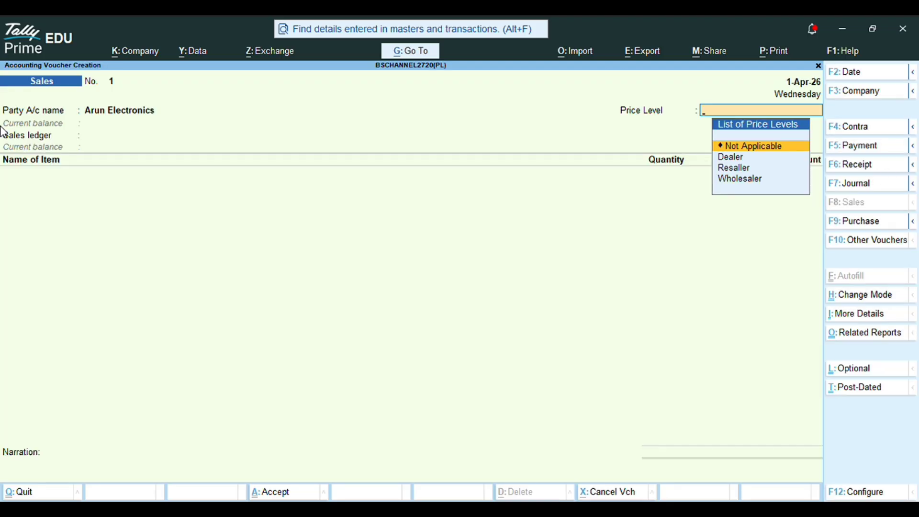
Step: Apply the Wholesaler price level to the sales voucher and select Sales as the sales ledger
key(Down)
key(Down)
key(Down)
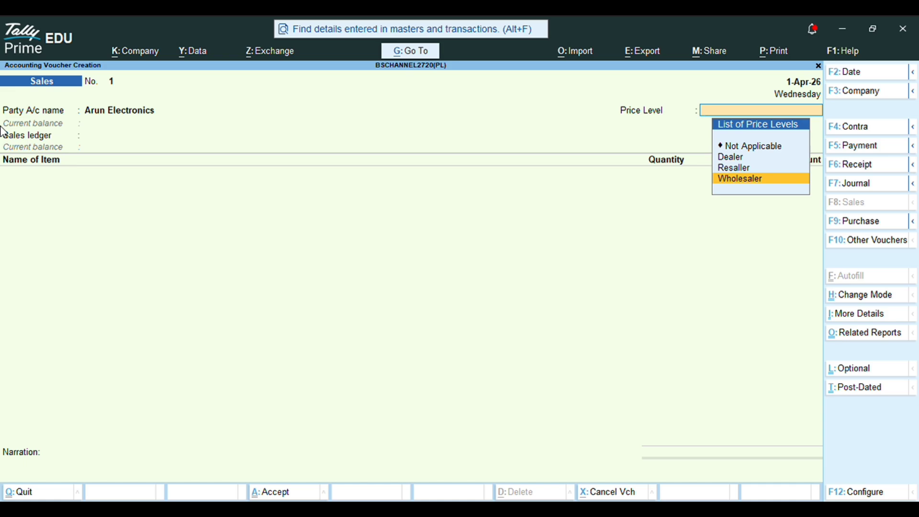
key(Return)
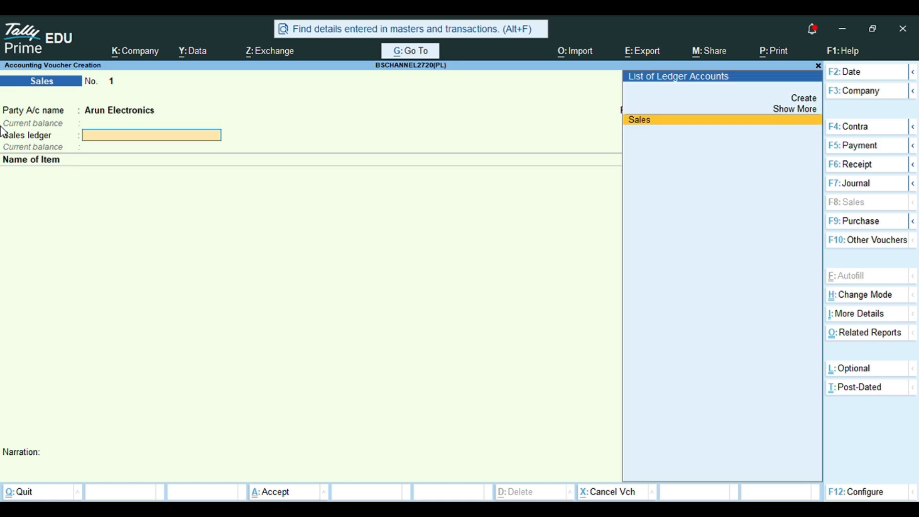
key(Return)
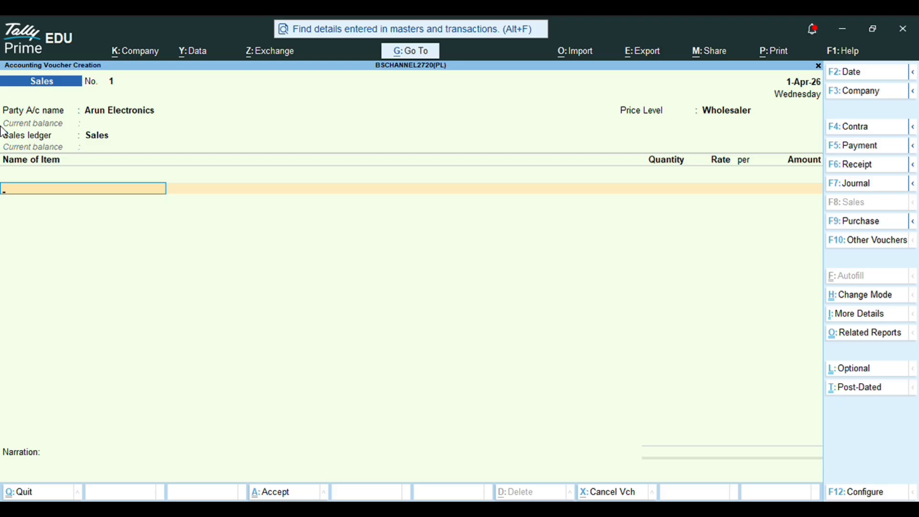
Step: Add Bluetooth Speaker to the sales voucher with a quantity of 100 nos at rate 2,100
text(B)
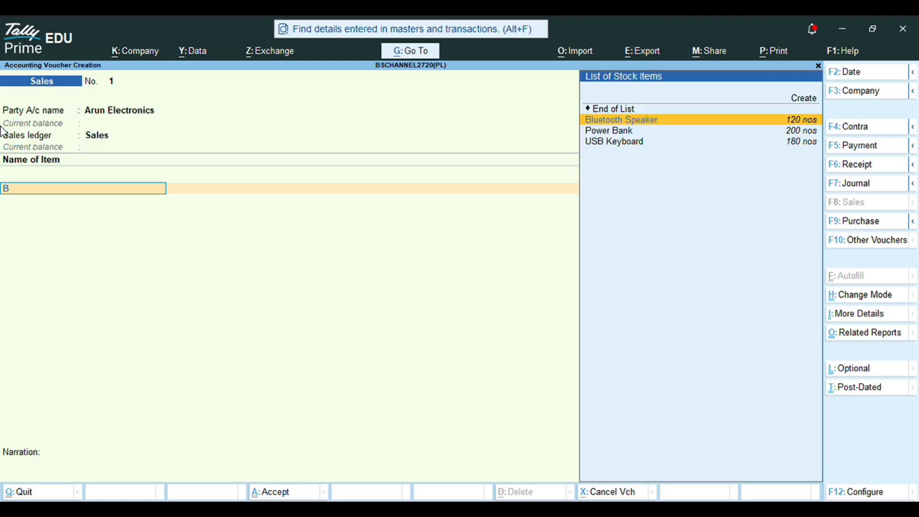
key(Return)
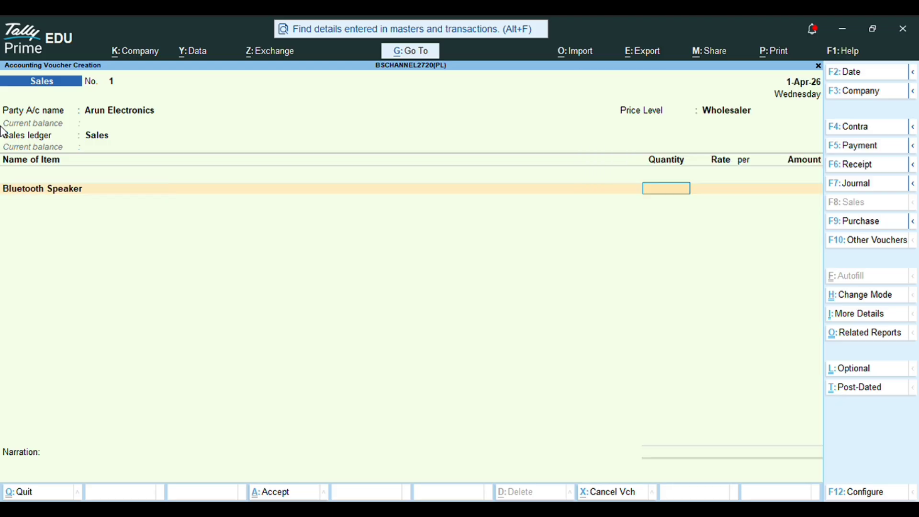
text(100)
key(Return)
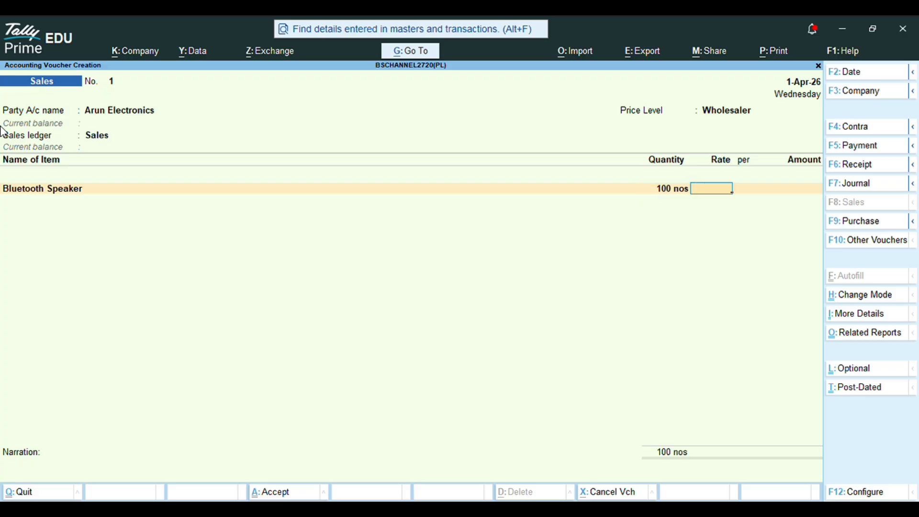
text(2100)
key(Return)
key(Return)
key(Return)
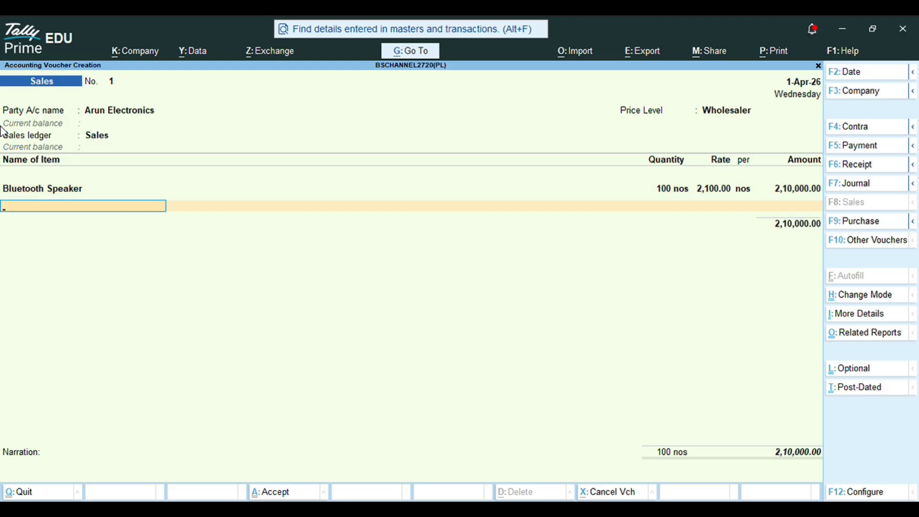
Step: Add USB Keyboard to the sales voucher with a quantity of 80 nos at the price-list rate
text(U)
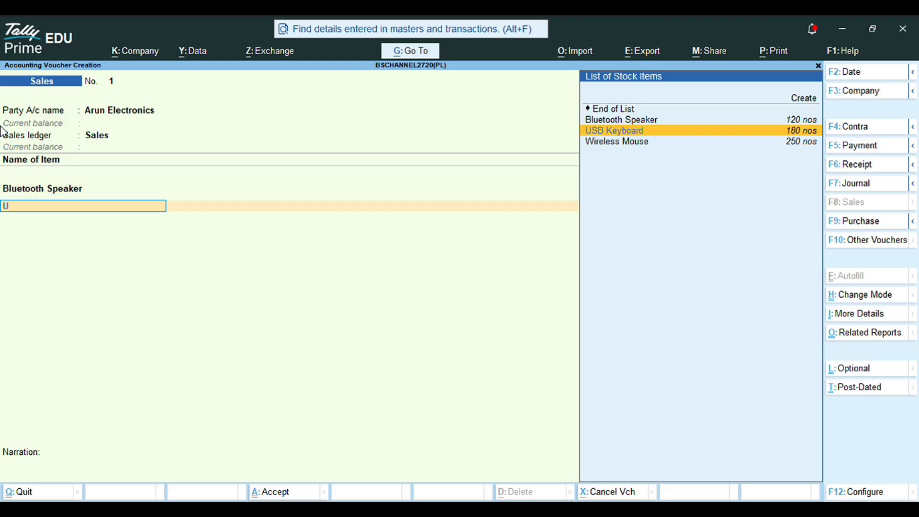
key(Return)
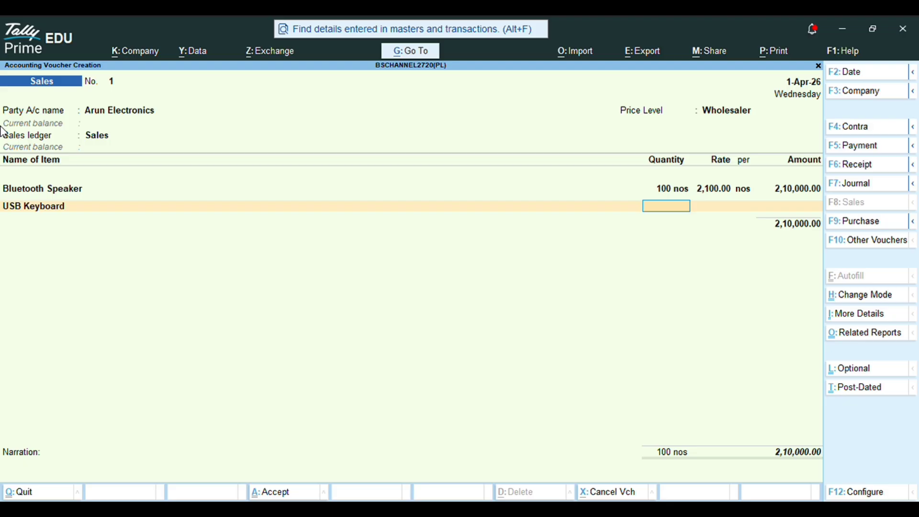
text(80)
key(Return)
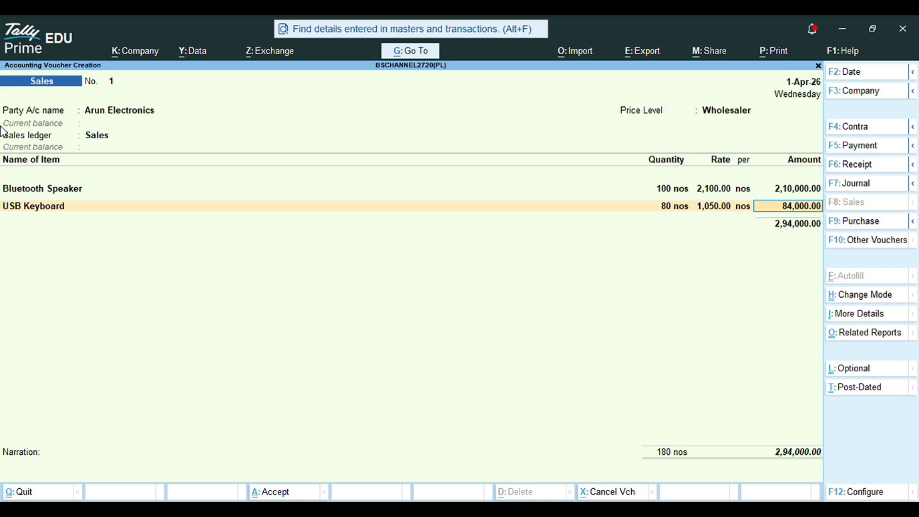
key(Return)
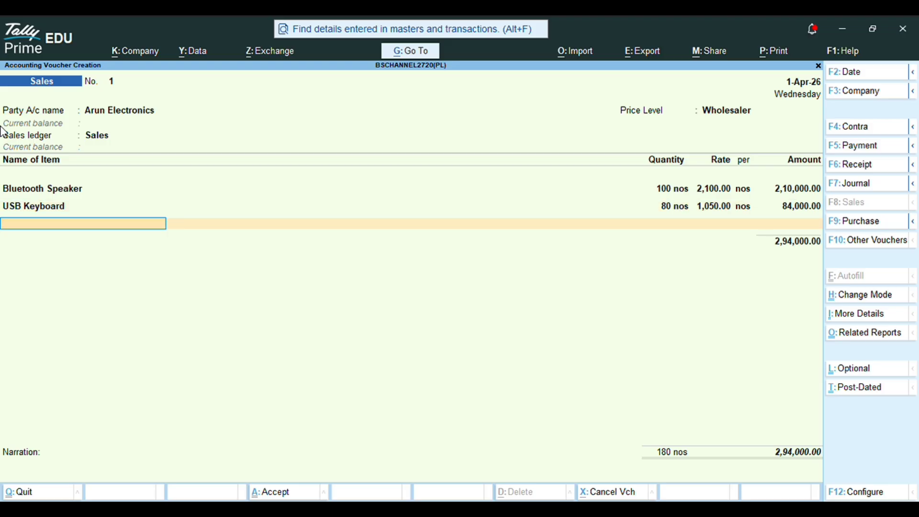
Step: Add Wireless Mouse to the sales voucher with a quantity of 100 nos at the price-list rate
text(W)
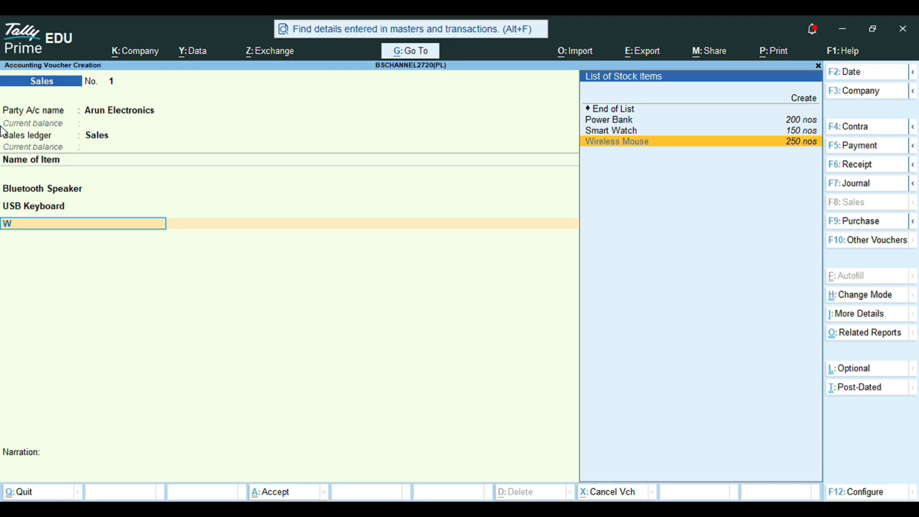
key(Return)
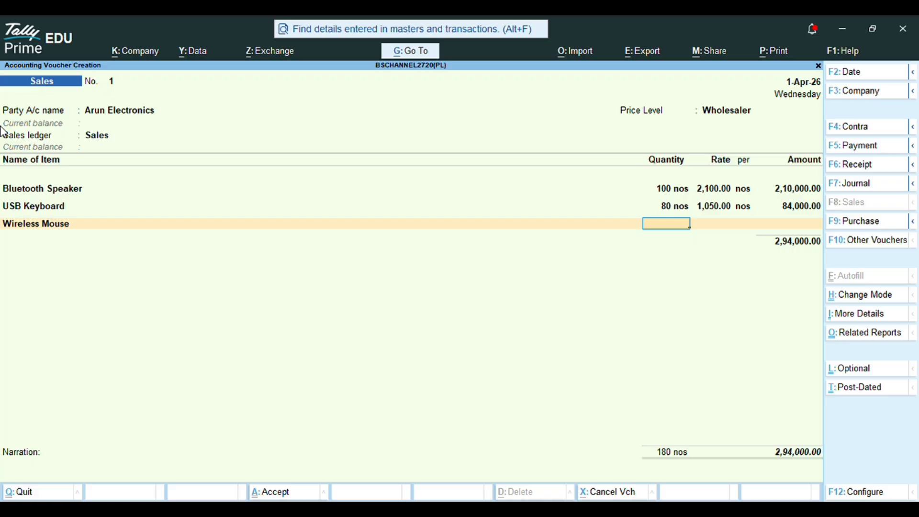
text(100)
key(Return)
key(Return)
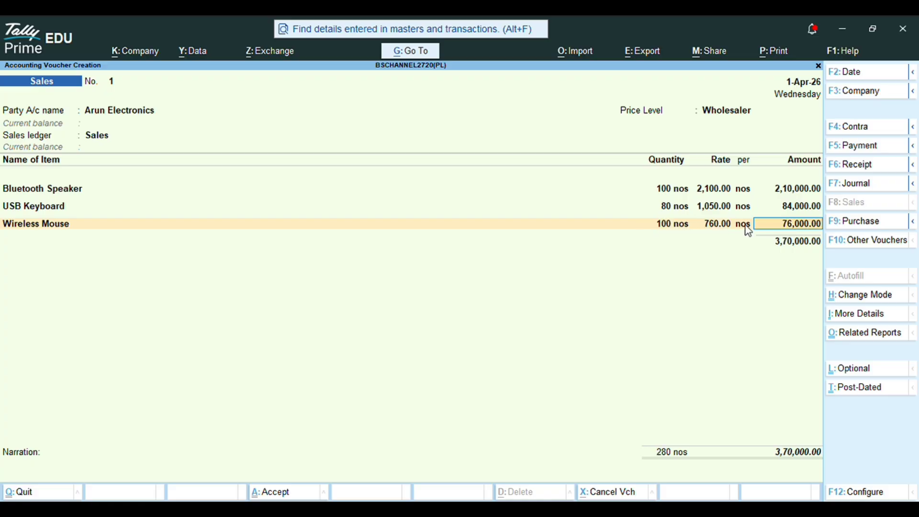
Step: Change the Wireless Mouse quantity to 77 nos to test its slab rate
click(666, 223)
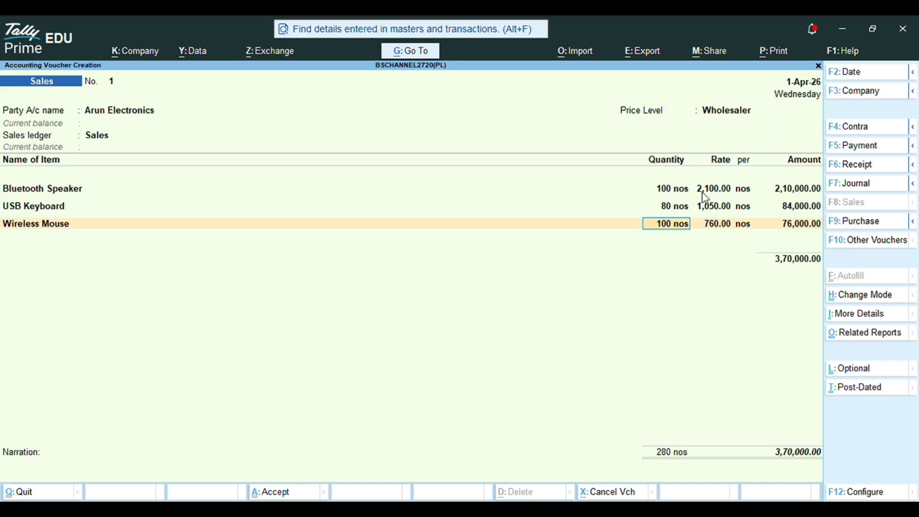
key(Return)
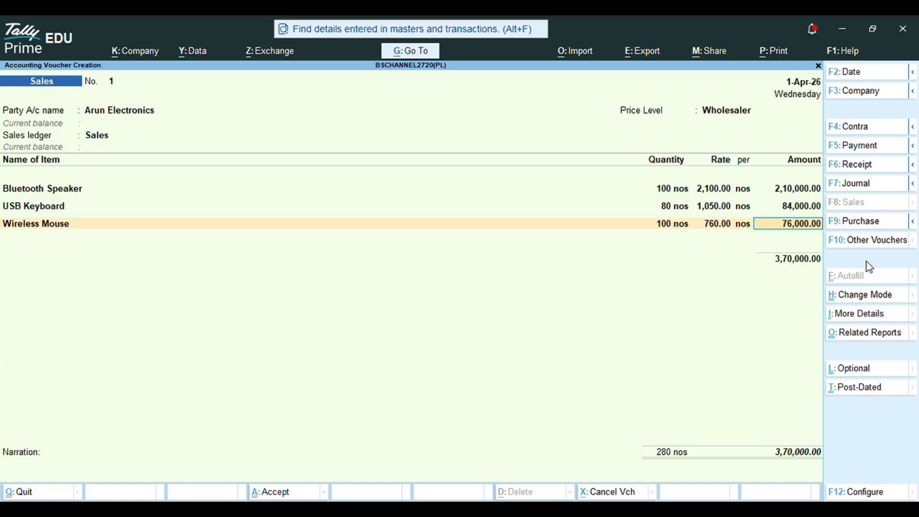
click(669, 226)
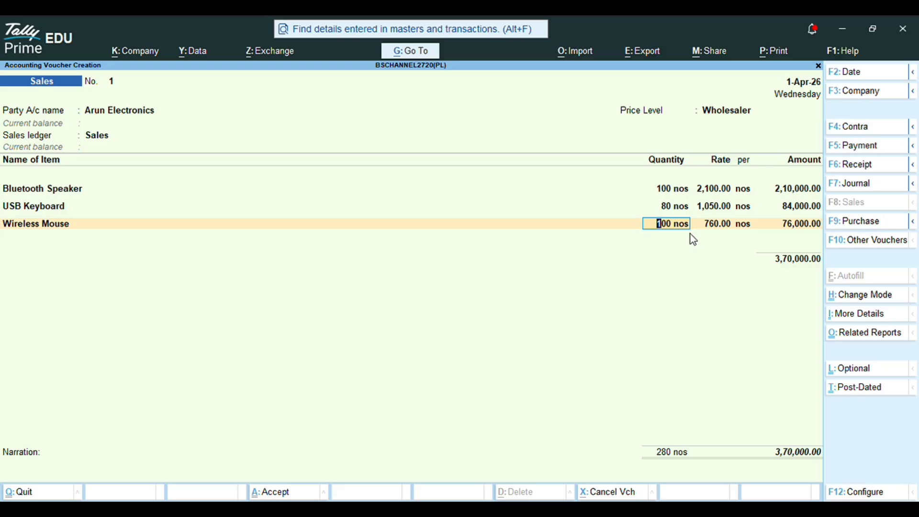
text(77)
key(Return)
key(Return)
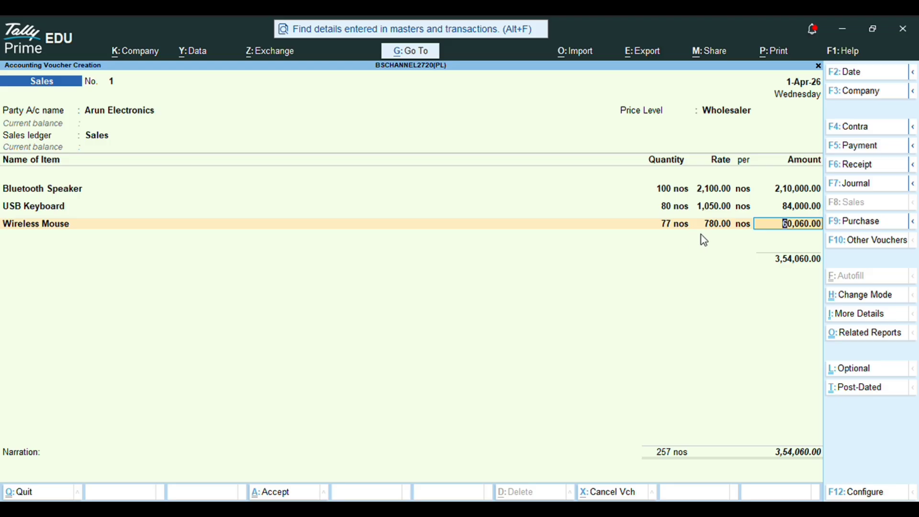
Step: Change the Wireless Mouse quantity to 22 nos to test the lower slab's rate
click(673, 225)
text(22)
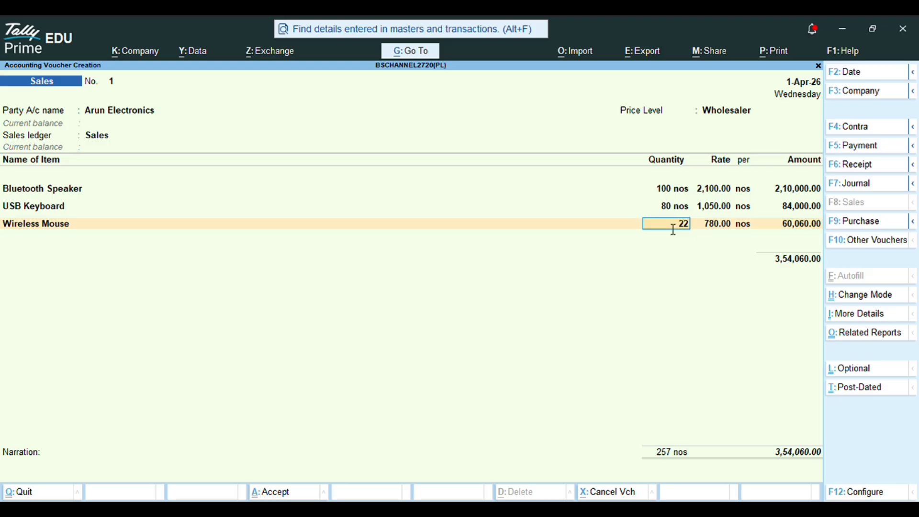
key(Return)
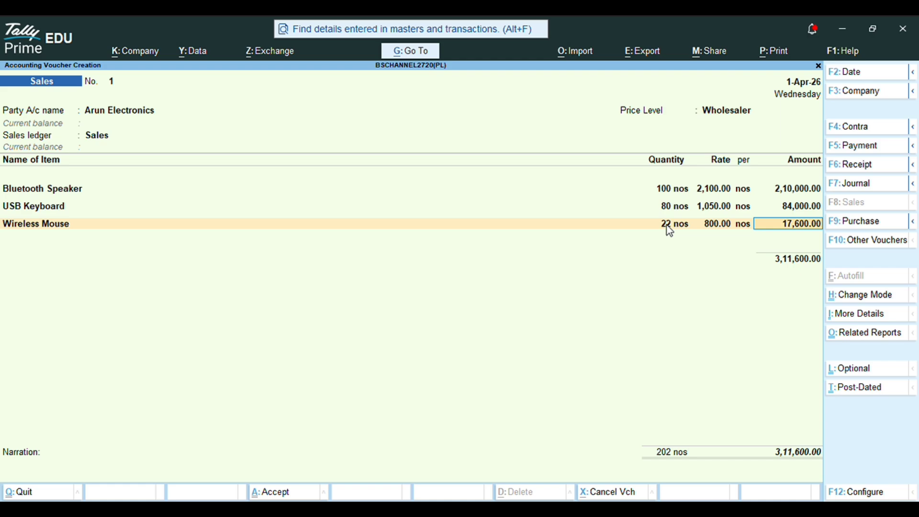
Step: Set the Wireless Mouse quantity back to 100 nos and save the sales voucher
click(668, 226)
click(677, 229)
text(1)
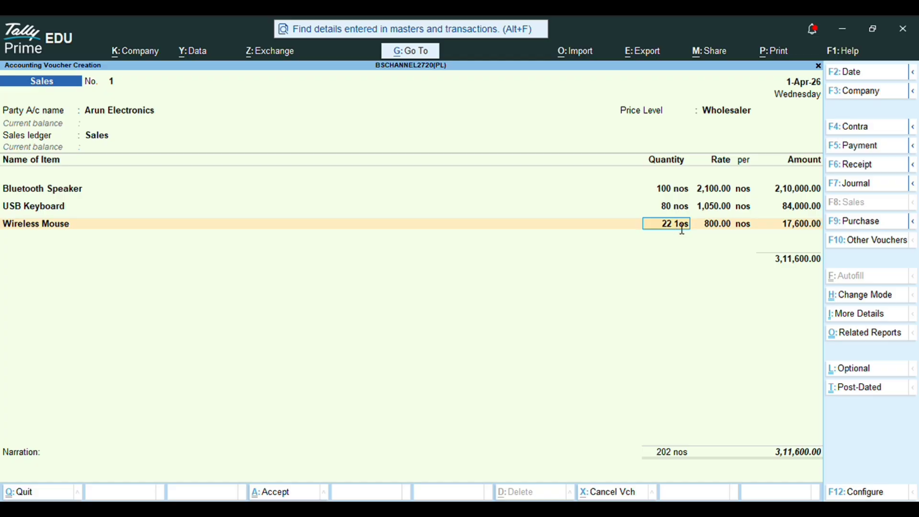
key(BackSpace)
key(BackSpace)
key(BackSpace)
key(BackSpace)
key(BackSpace)
key(BackSpace)
text(100)
key(Return)
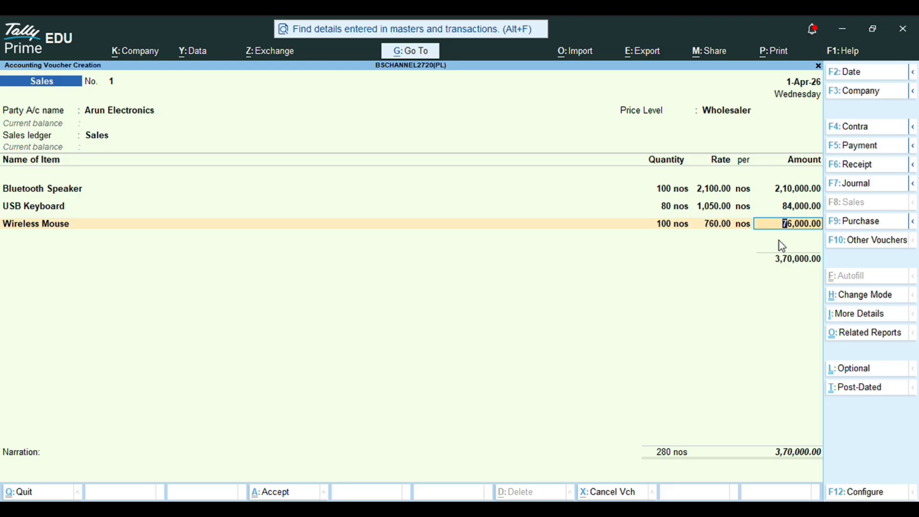
key(ctrl+a)
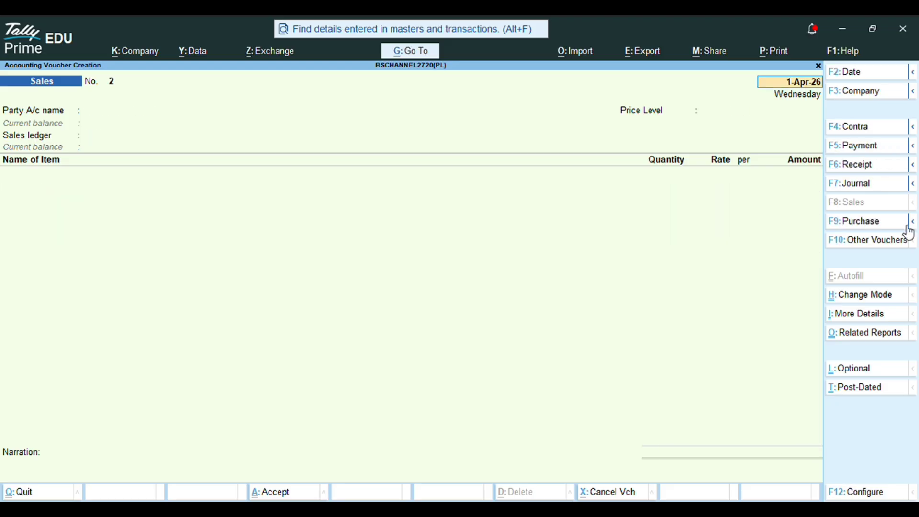
Step: Start a purchase voucher and create the party ledger Kavin Tech Supplies under Sundry Creditors
click(884, 223)
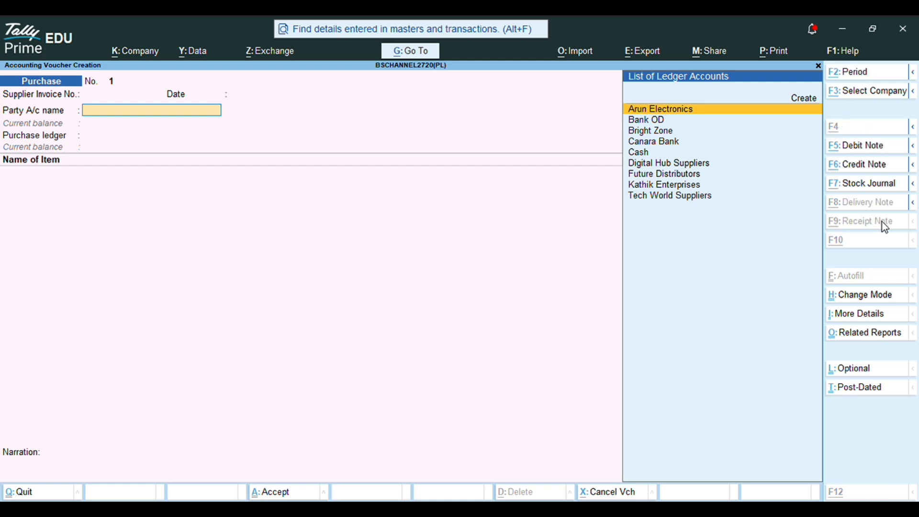
key(alt+c)
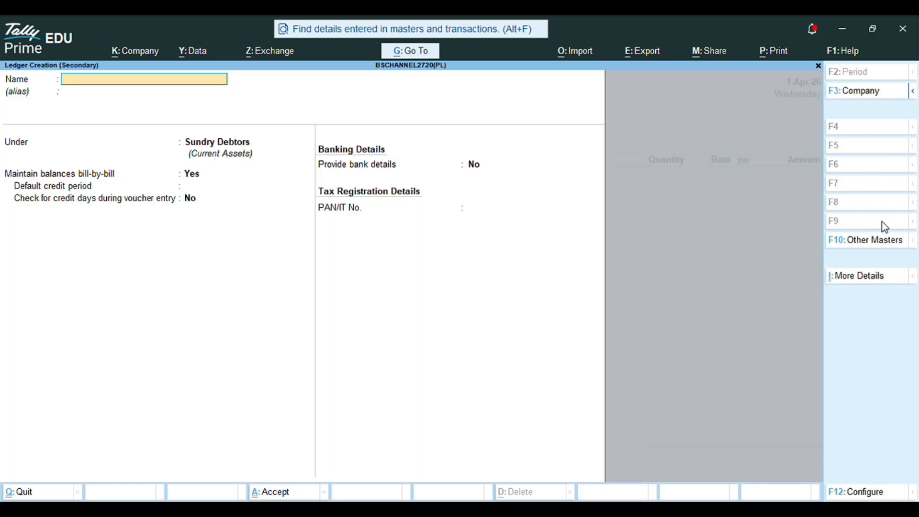
text(Kavin Tech Suppli)
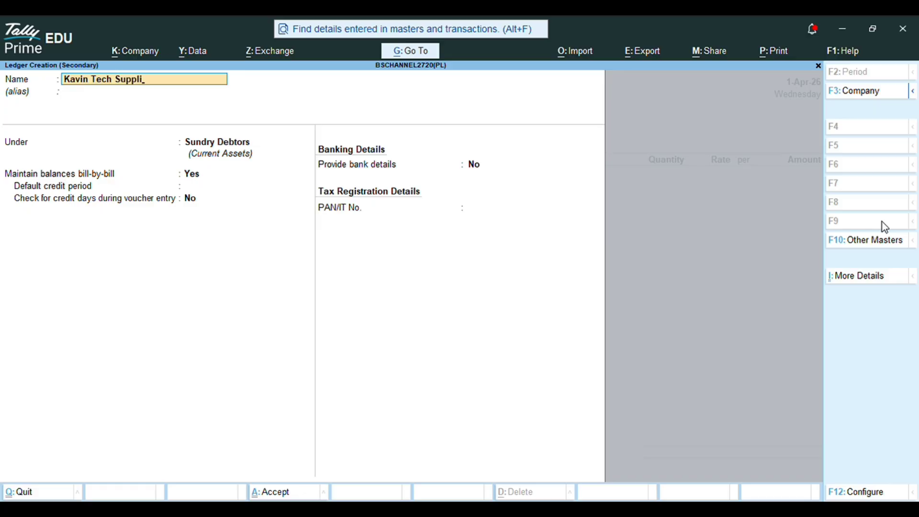
text(es)
key(Return)
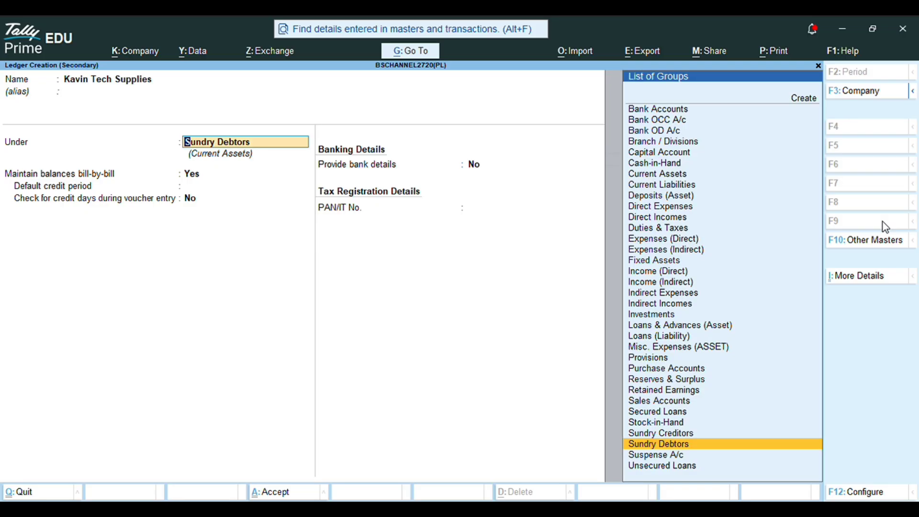
text(Su)
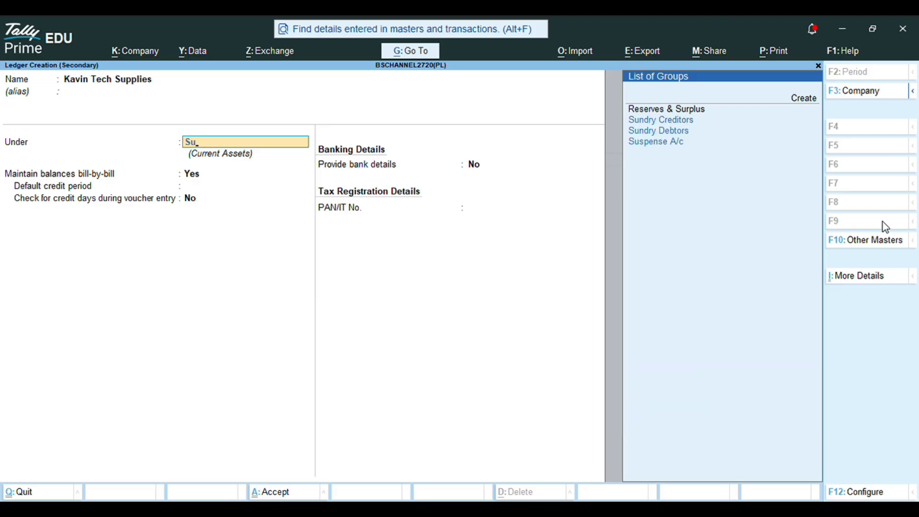
key(Down)
key(Down)
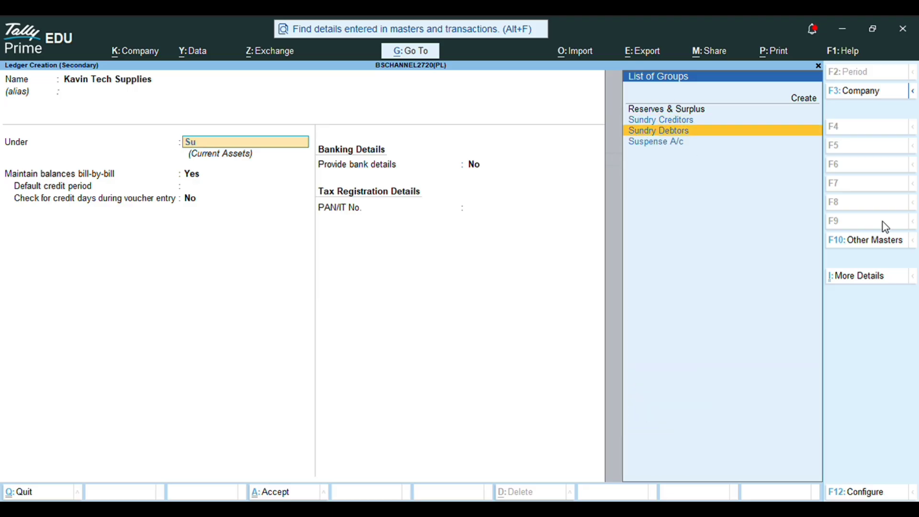
key(Up)
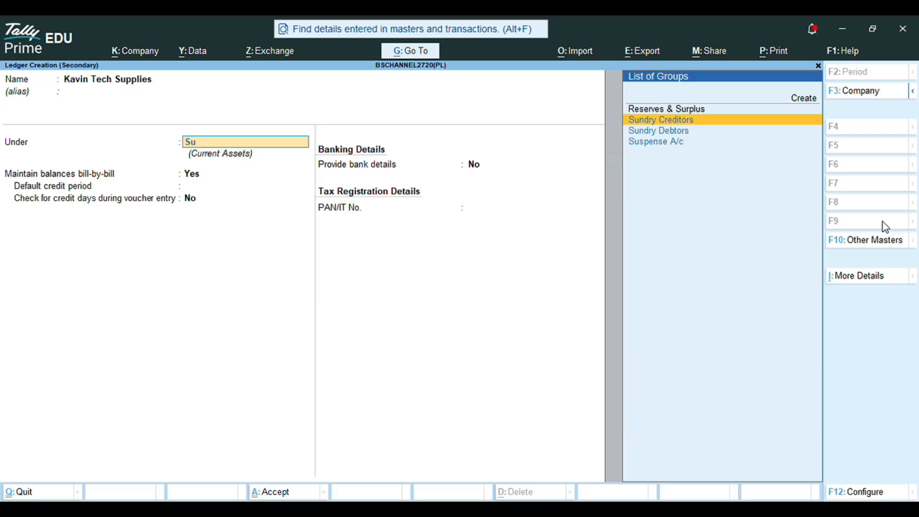
key(Return)
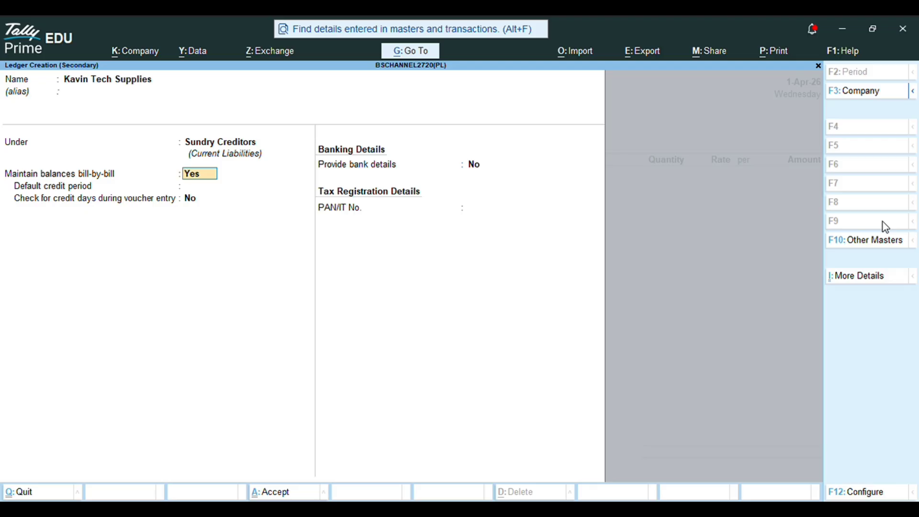
key(ctrl+a)
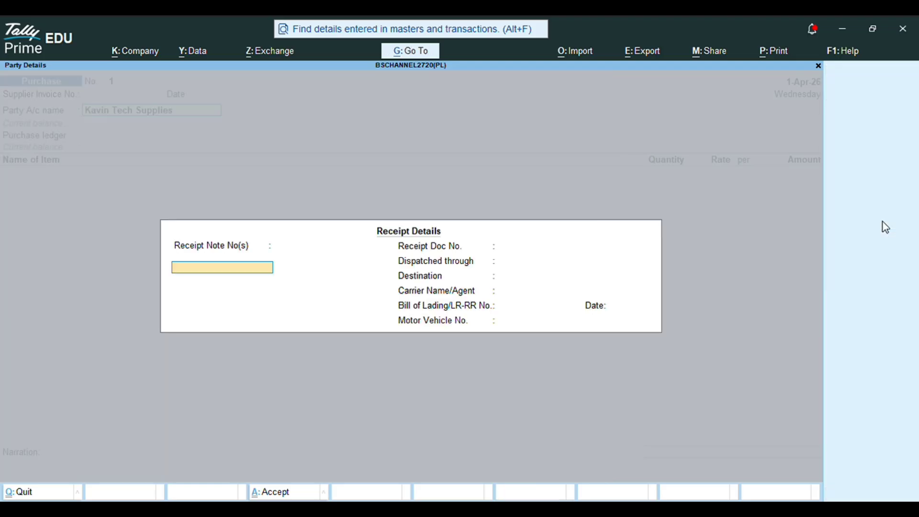
Step: Accept the receipt and party details as they are and choose Puechases as the purchase ledger
key(ctrl+a)
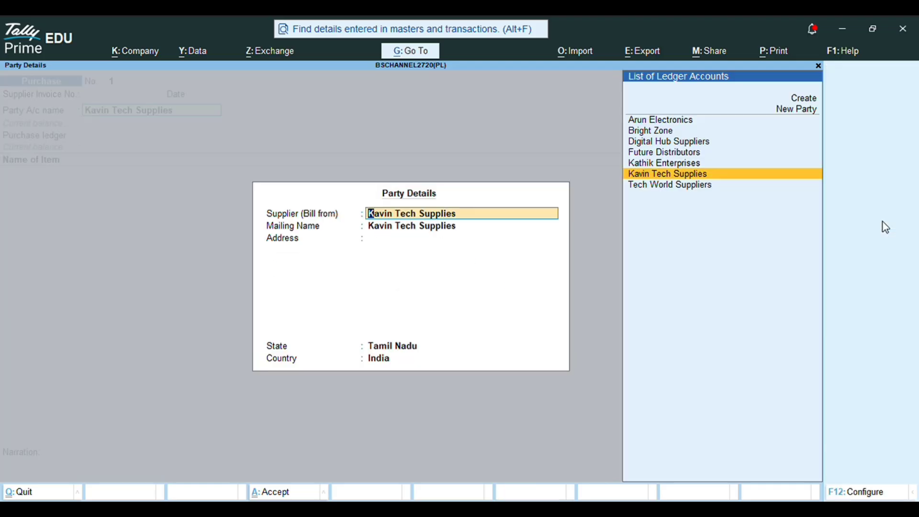
key(ctrl+a)
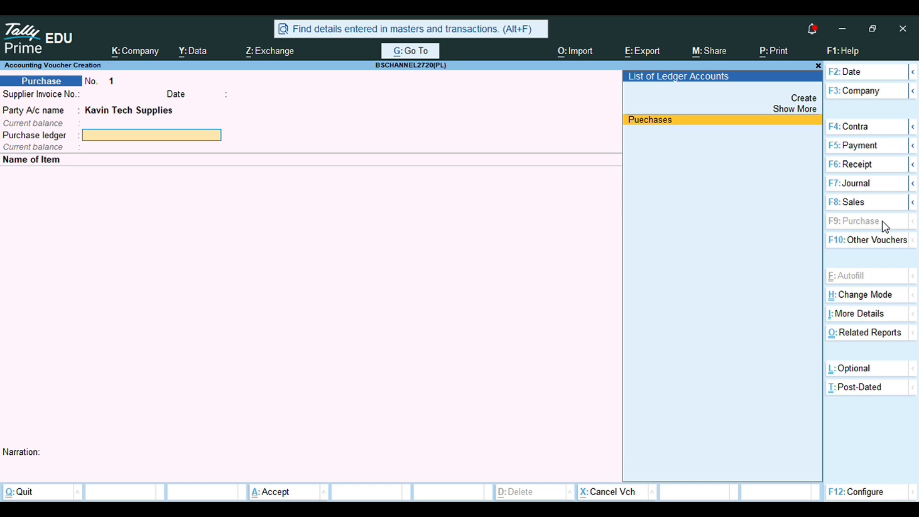
key(Return)
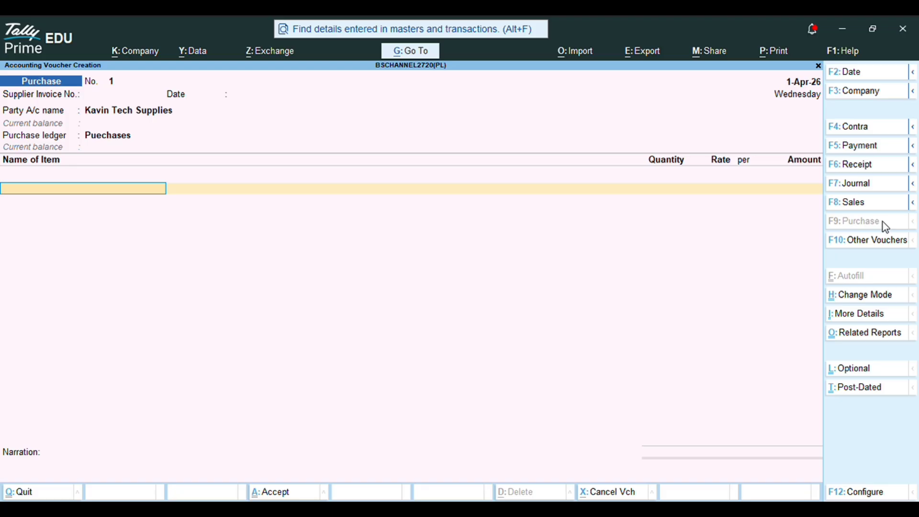
Step: Add Smart Watch to the purchase voucher with a quantity of 60 nos at the prefilled rate of 2,800.00
text(S)
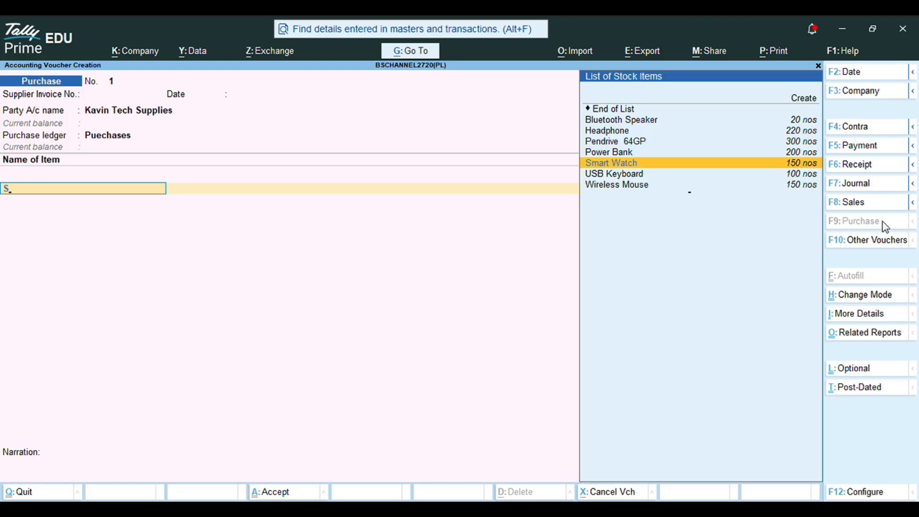
key(Return)
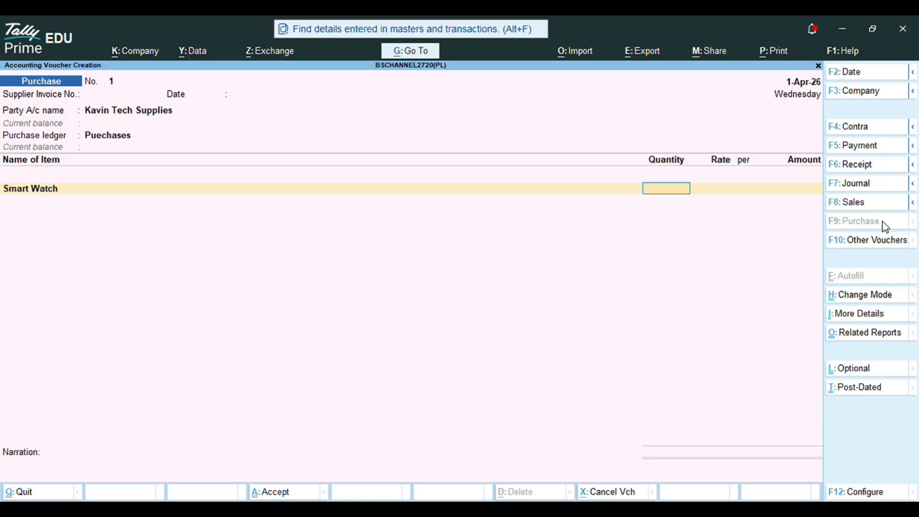
text(60)
key(Return)
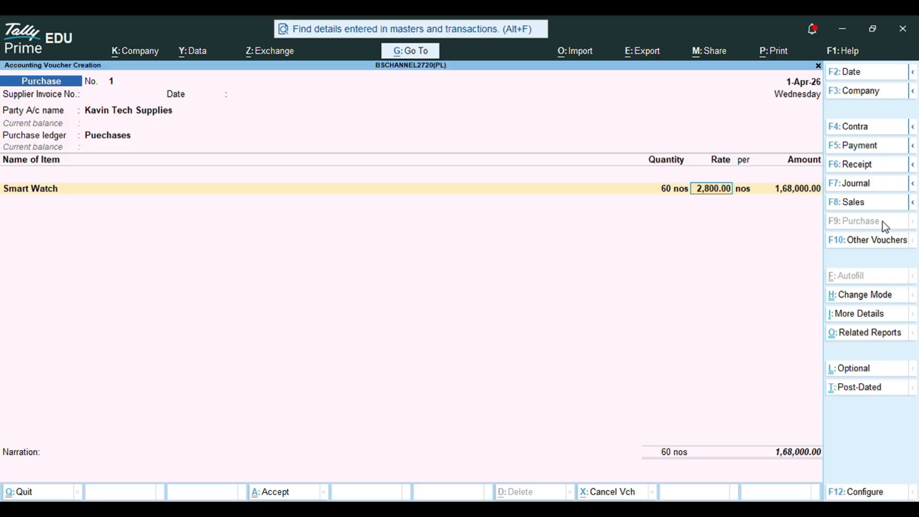
key(Return)
key(Return)
key(Return)
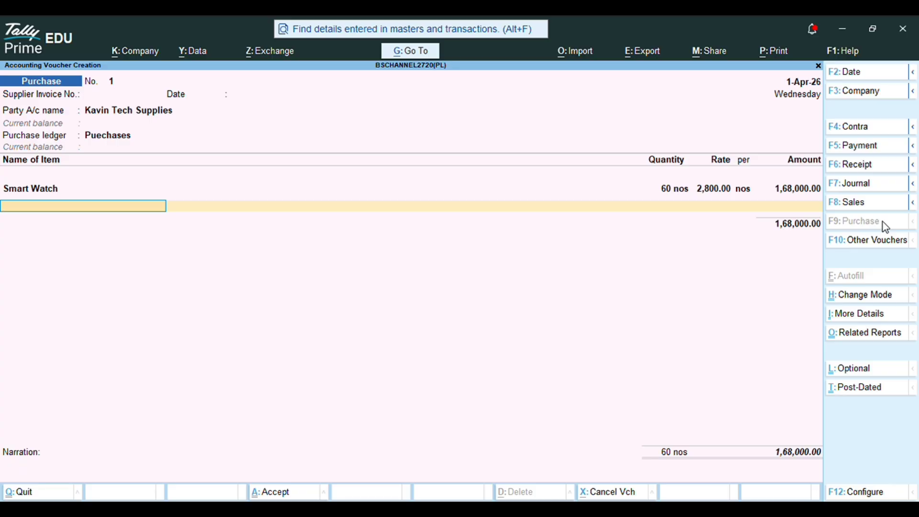
Step: Add Power Bank to the purchase voucher with a quantity of 100 nos at the prefilled rate of 1,200.00
text(P)
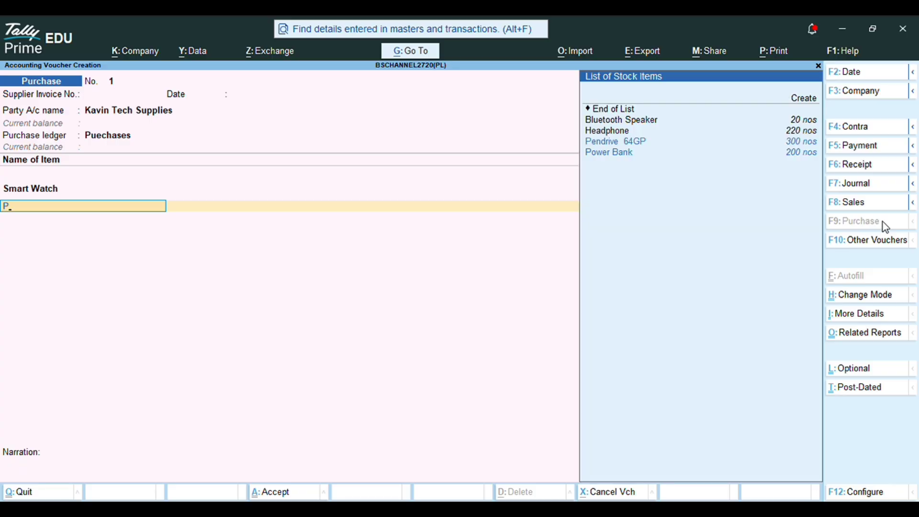
text(o)
key(Return)
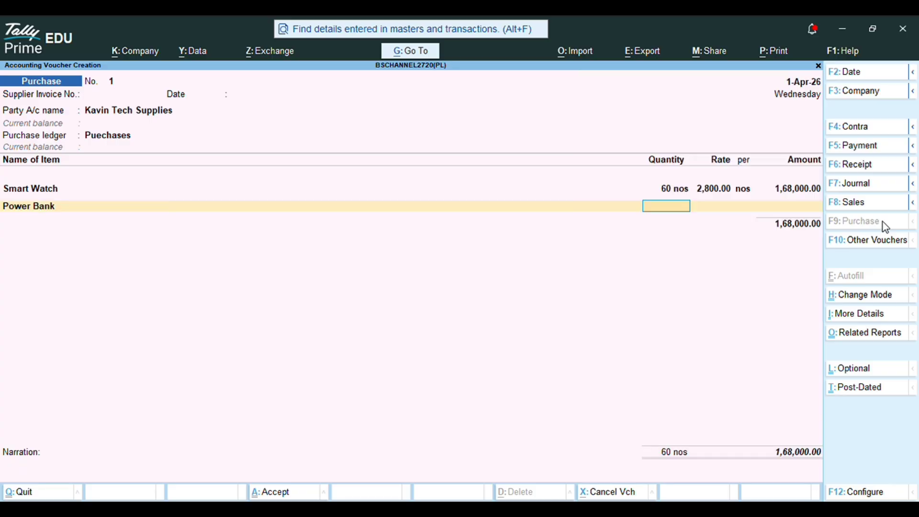
text(100)
key(Return)
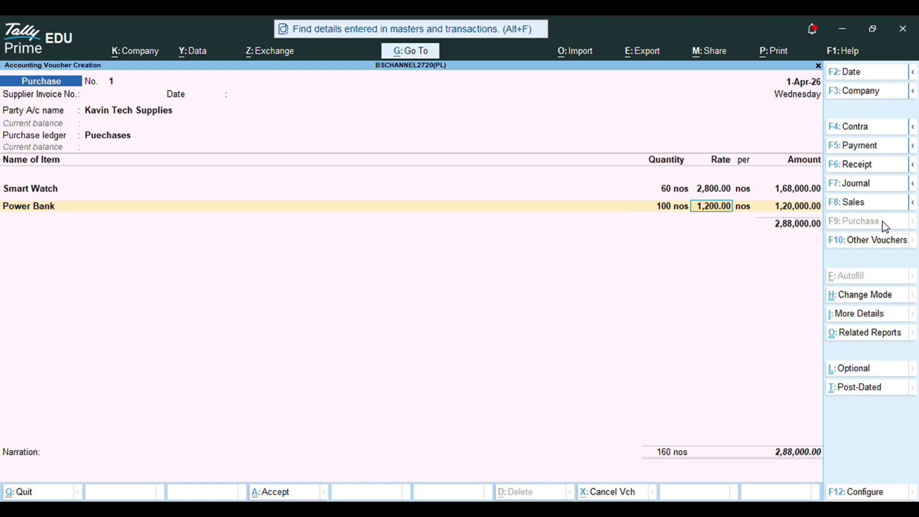
key(Return)
key(Return)
key(Return)
Step: Add Pendrive 64GP to the purchase voucher with a quantity of 150 nos at the prefilled rate of 550.00
text(Pe)
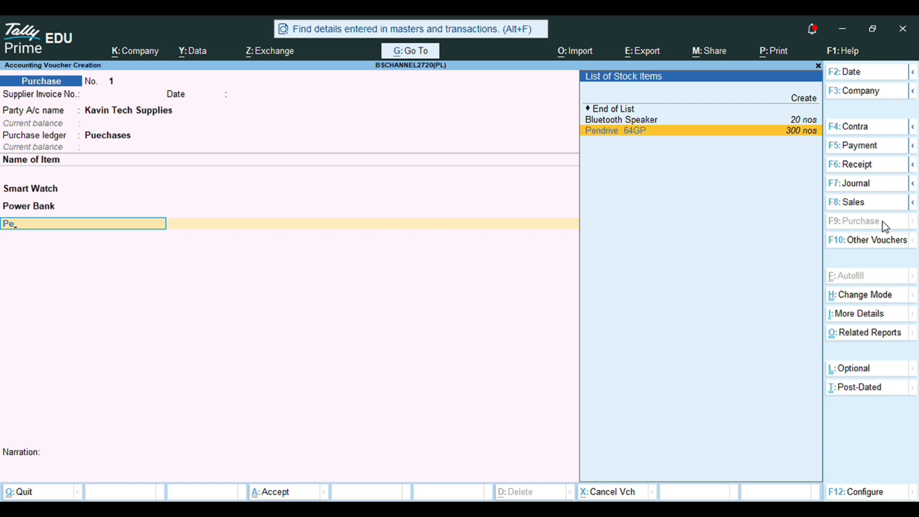
key(Return)
text(1)
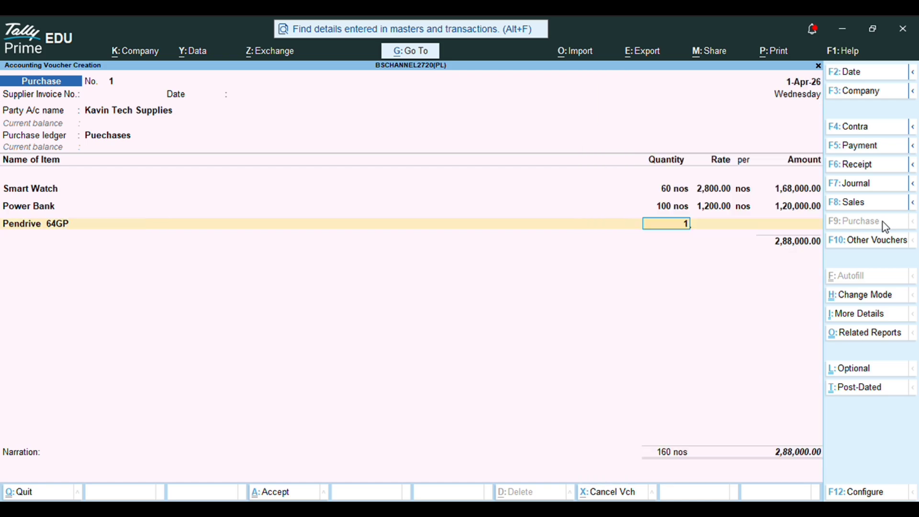
text(50)
key(Return)
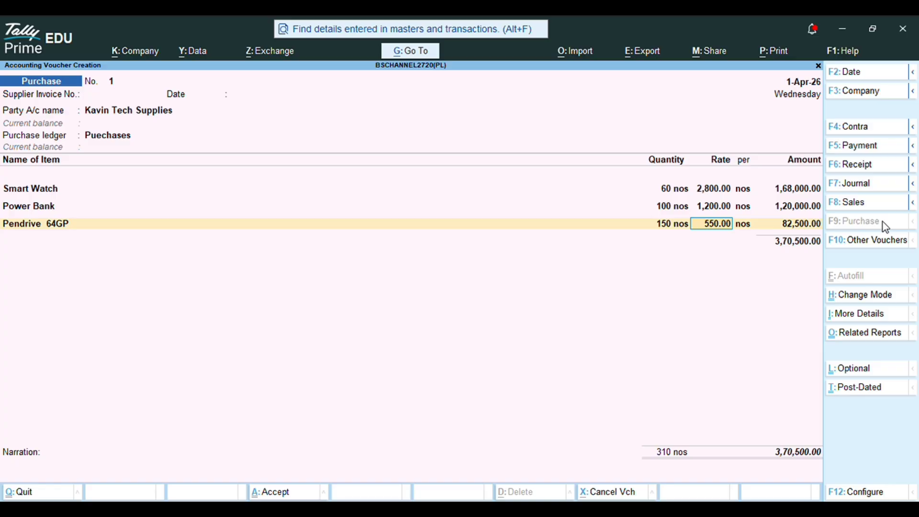
key(Return)
key(Return)
key(Return)
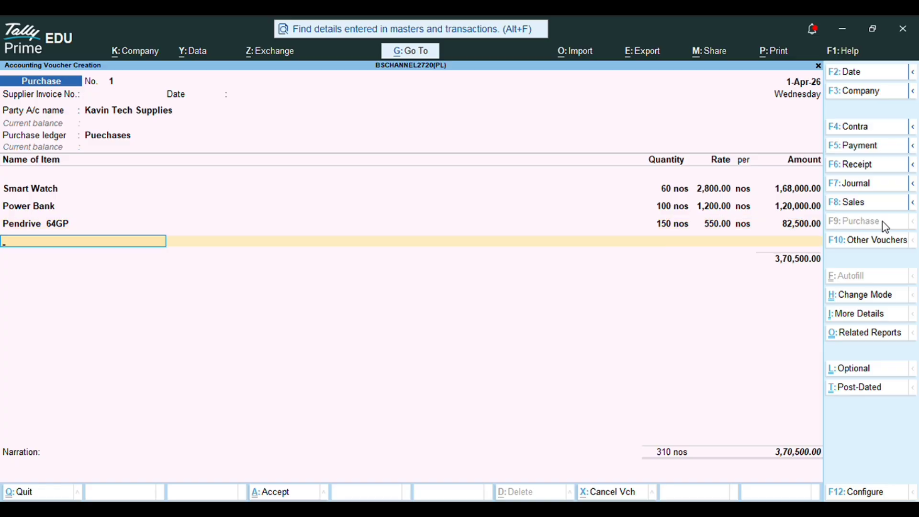
Step: Add Headphone to the purchase voucher with a quantity of 80 nos at the prefilled rate of 1,500.00
text(He)
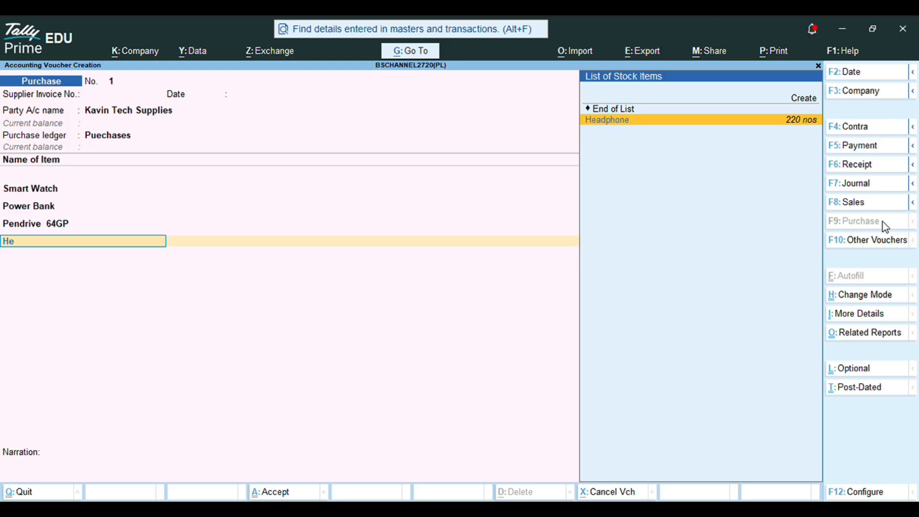
key(Return)
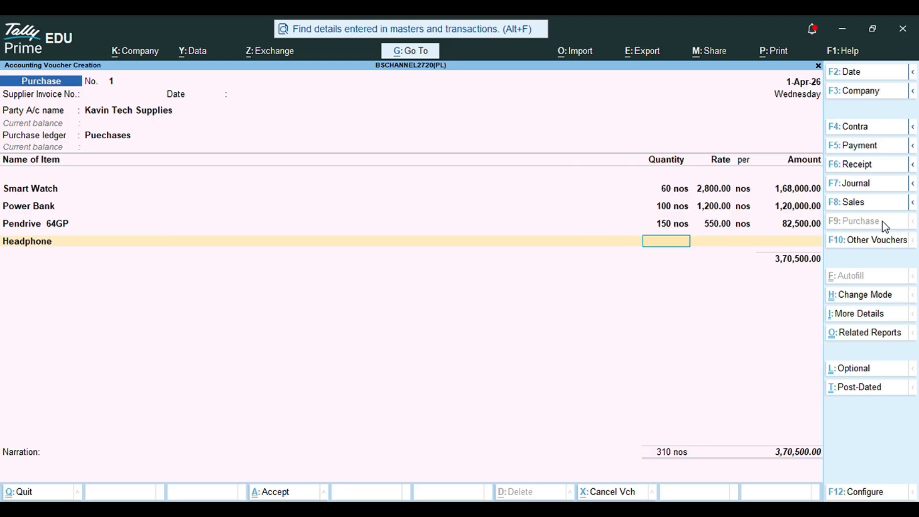
text(80)
key(Return)
key(Return)
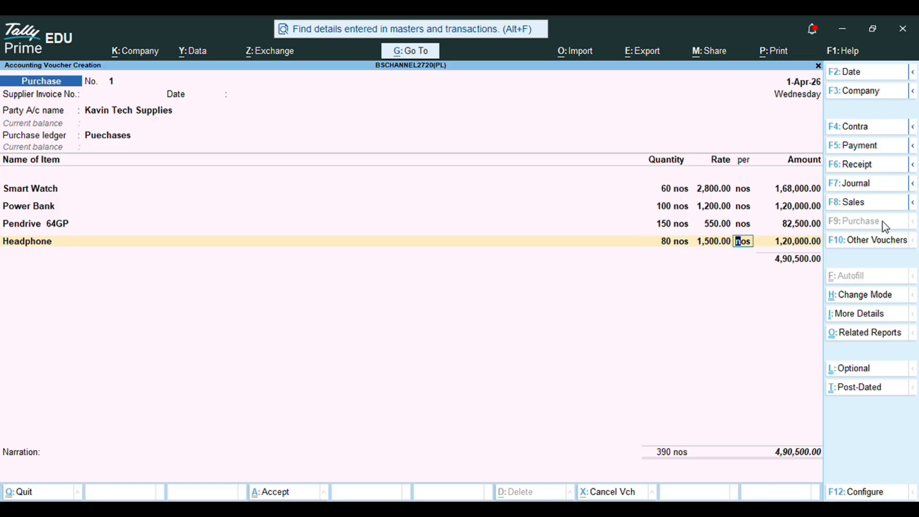
key(Return)
key(Return)
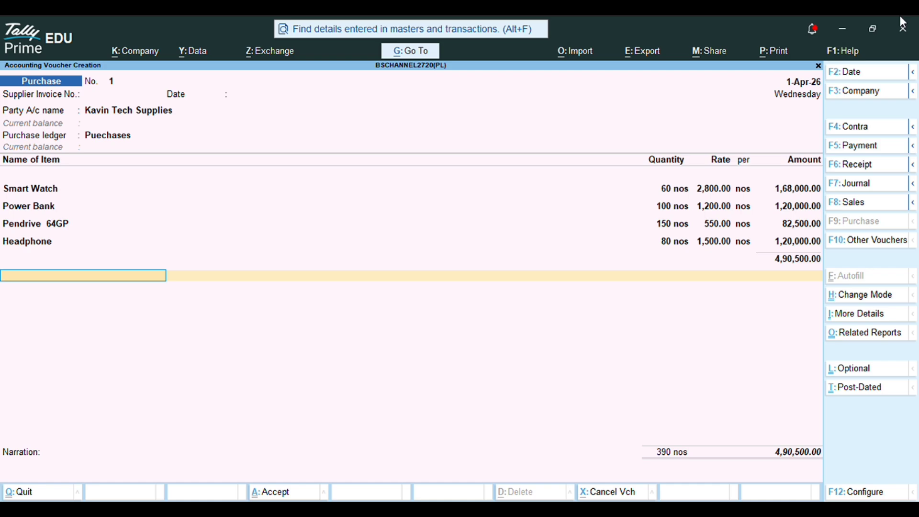
Step: Create a Discount Received ledger under Indirect Incomes and add it below the items in the purchase voucher
key(alt+c)
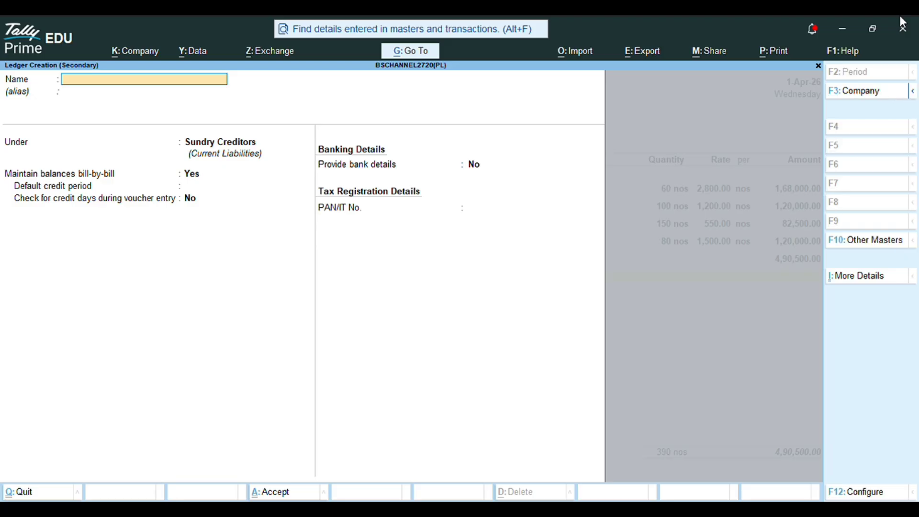
text(Discount Received)
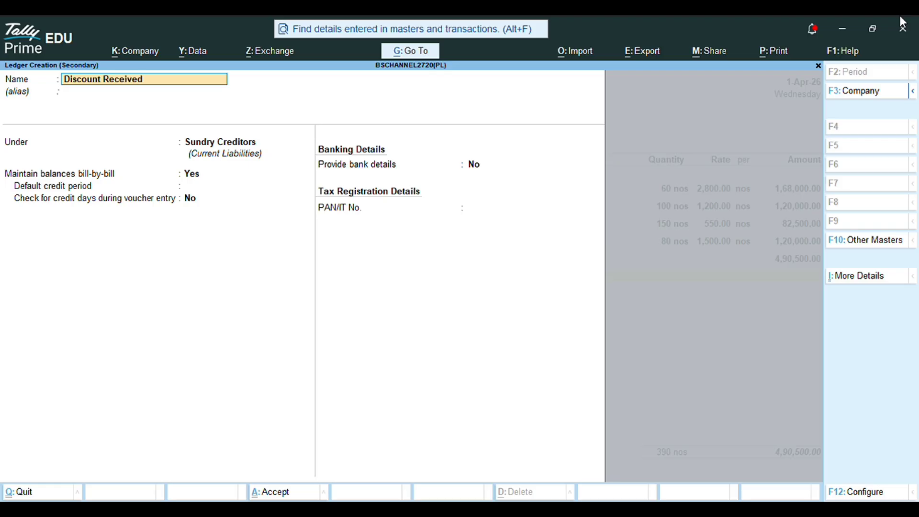
key(Return)
key(Return)
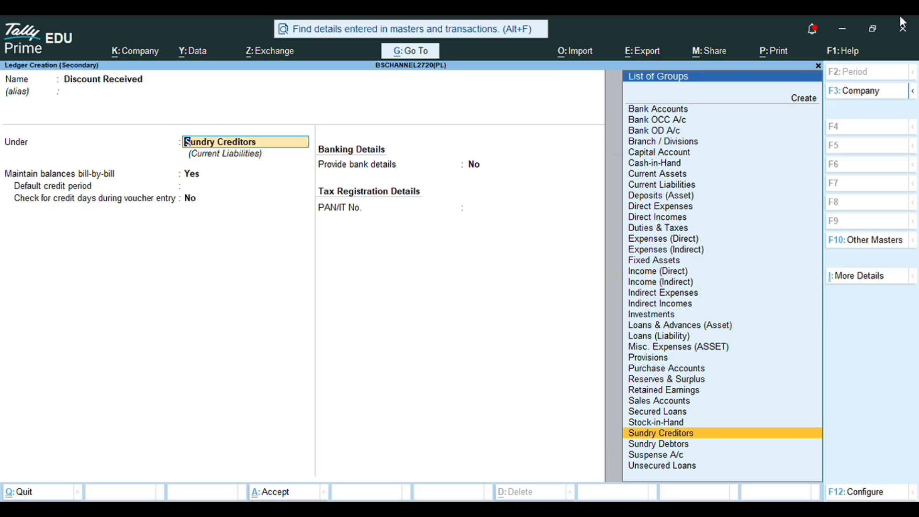
text(in)
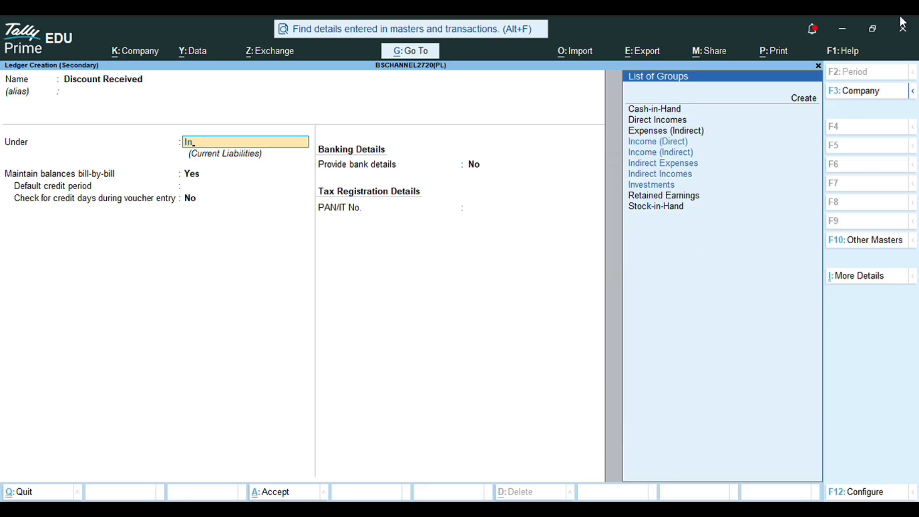
key(Down)
key(Down)
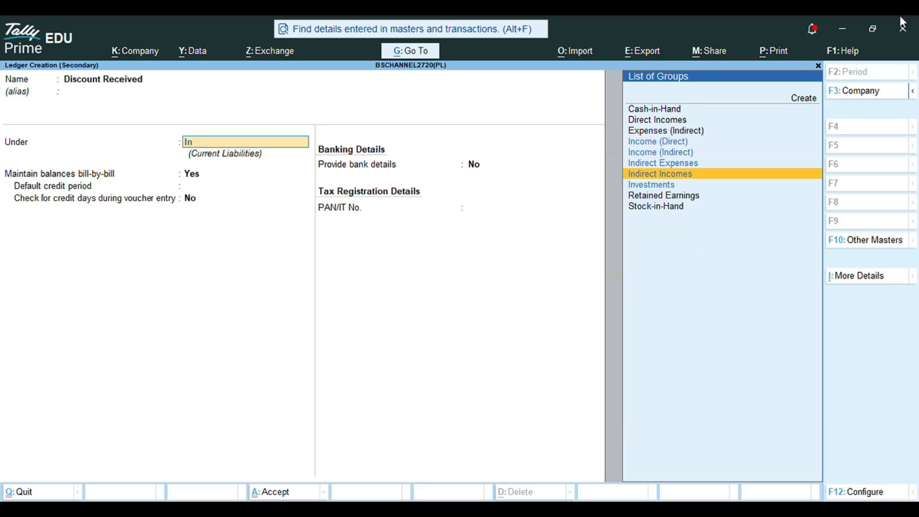
key(Return)
key(ctrl+a)
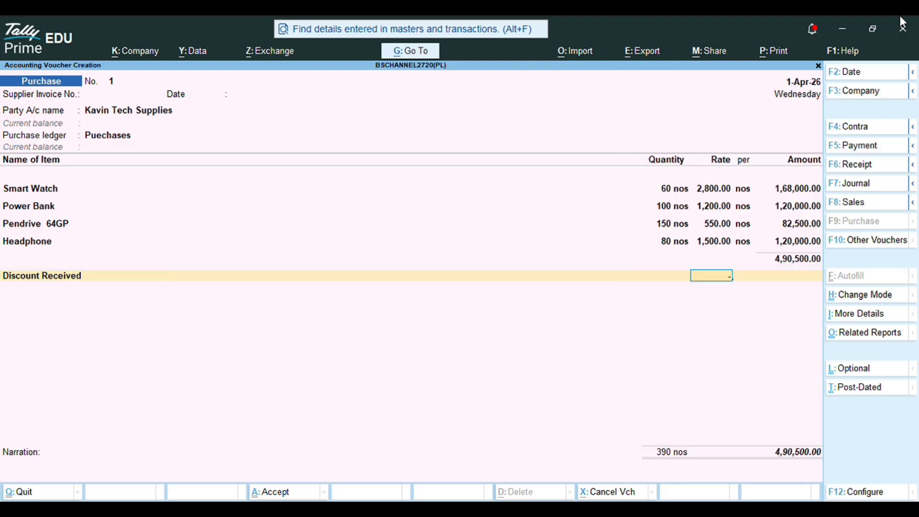
Step: Set the Discount Received rate to -5% and save the purchase voucher
text(-5%)
key(Return)
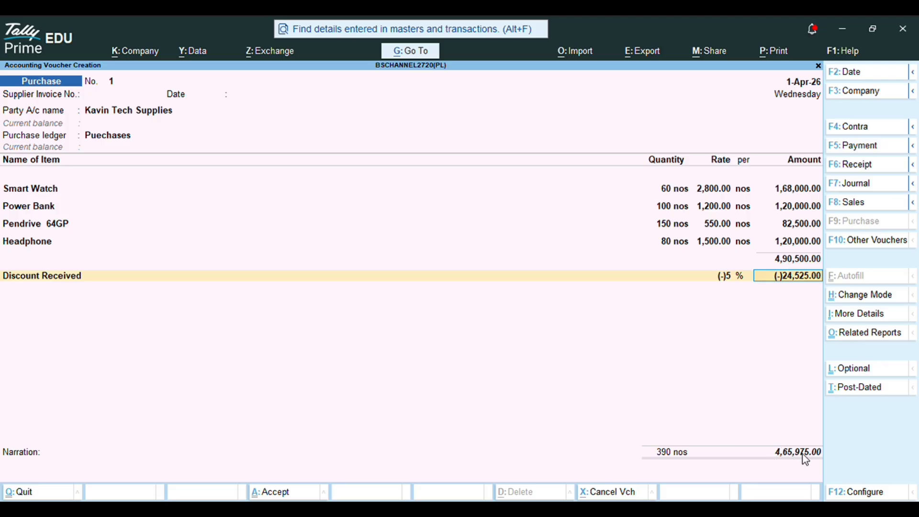
key(ctrl+a)
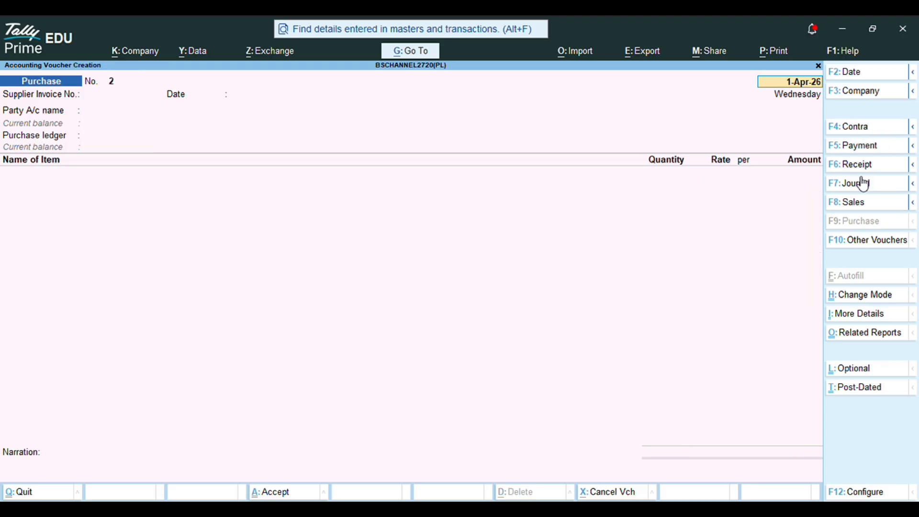
Step: Start a sales voucher and create the party ledger Bright Vision Stores under Sundry Debtors
click(859, 206)
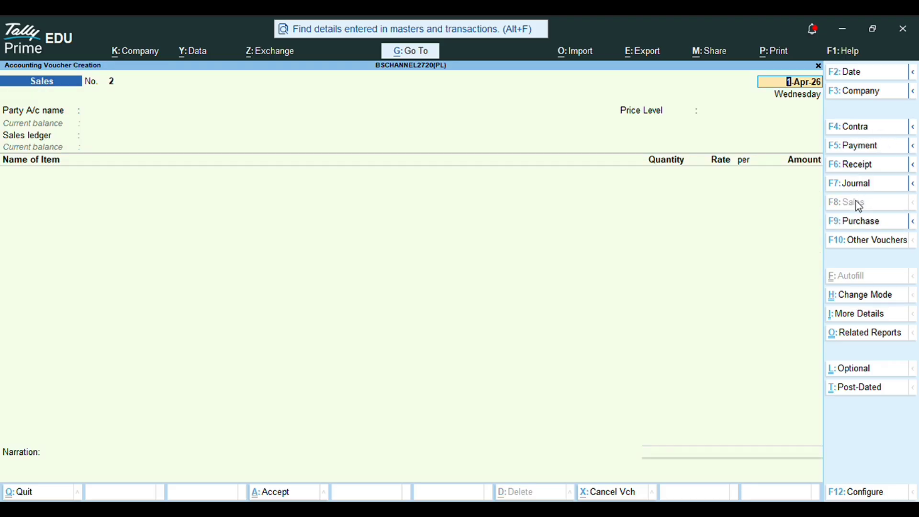
key(Return)
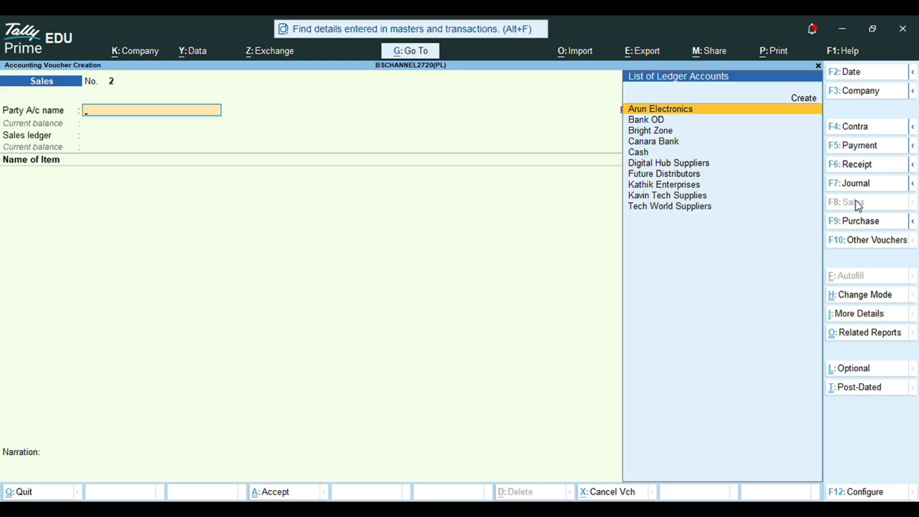
key(alt+c)
text(Bri)
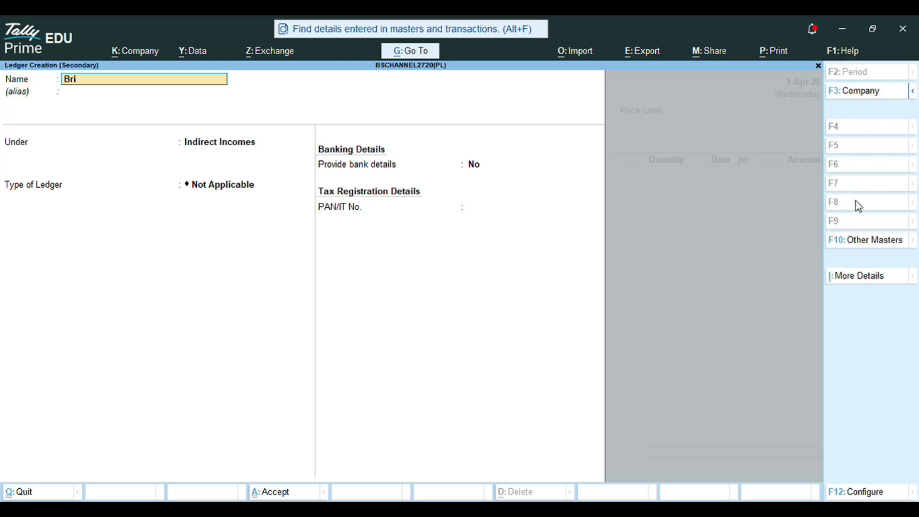
text(ght Vision Stores)
key(Return)
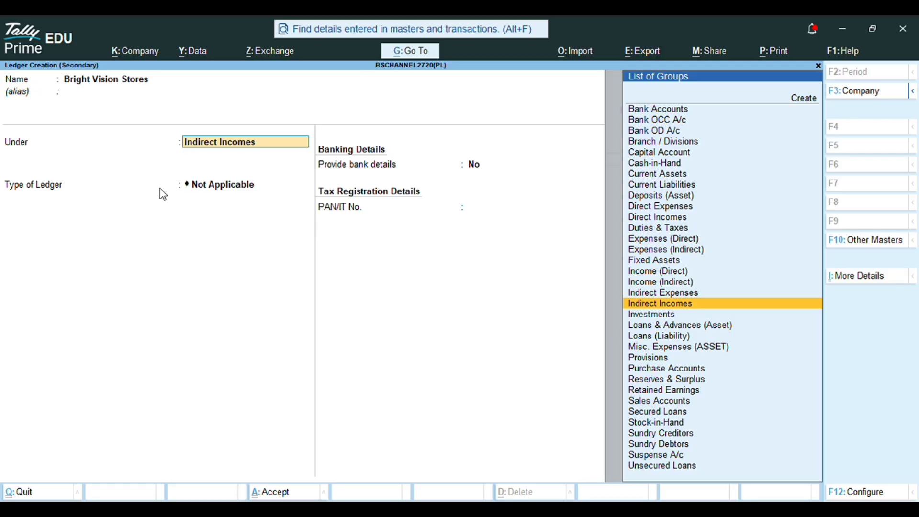
text(Sun)
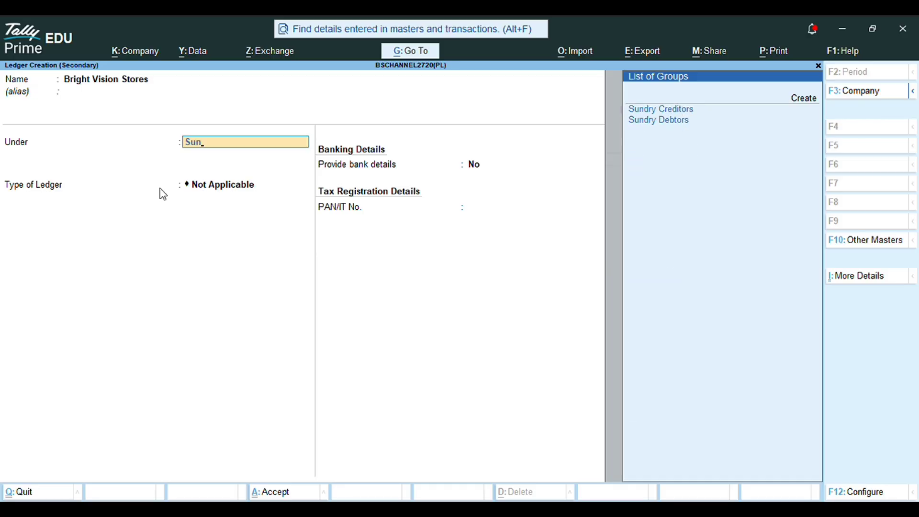
key(Down)
key(Return)
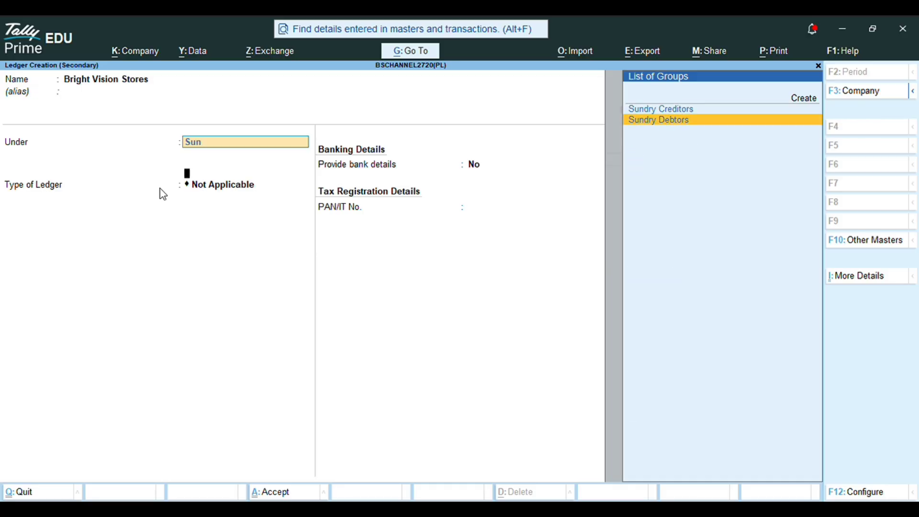
key(ctrl+a)
key(Return)
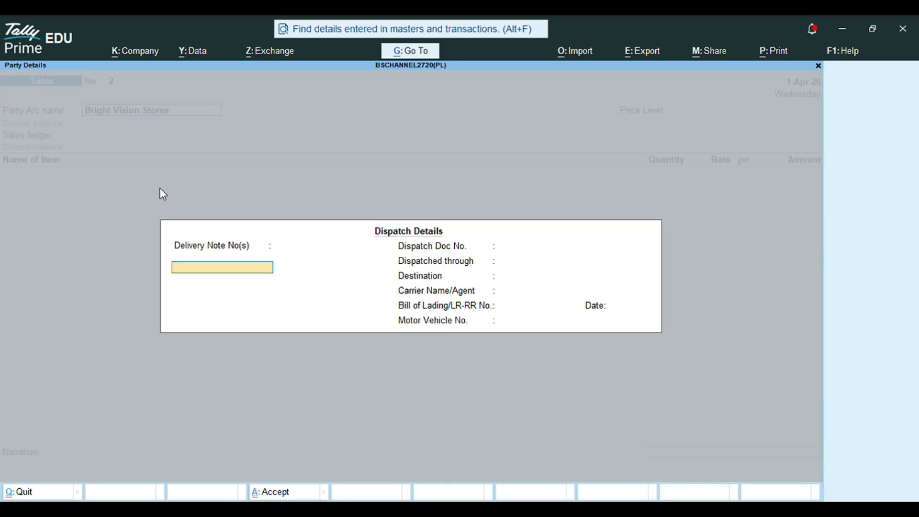
Step: Accept the blank dispatch and party details, then set the price level to Dealer and the sales ledger to Sales
key(ctrl+a)
key(ctrl+a)
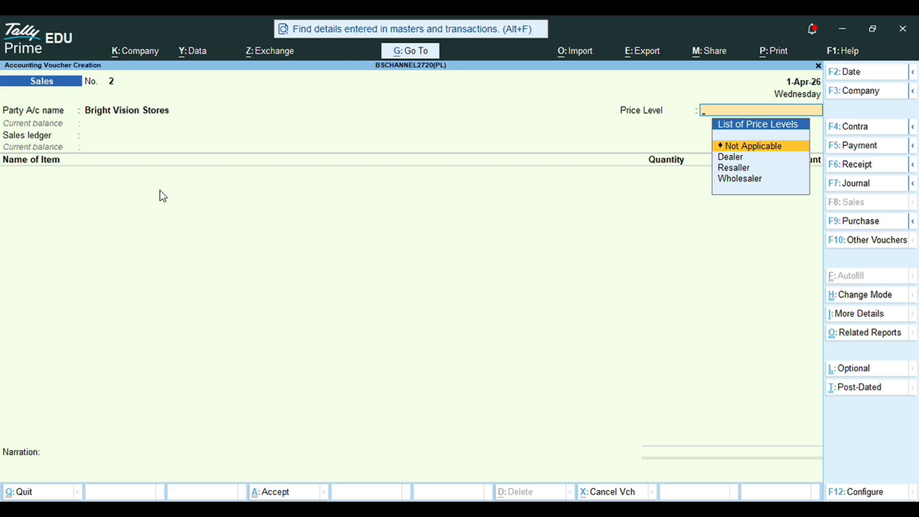
key(Down)
key(Return)
key(Return)
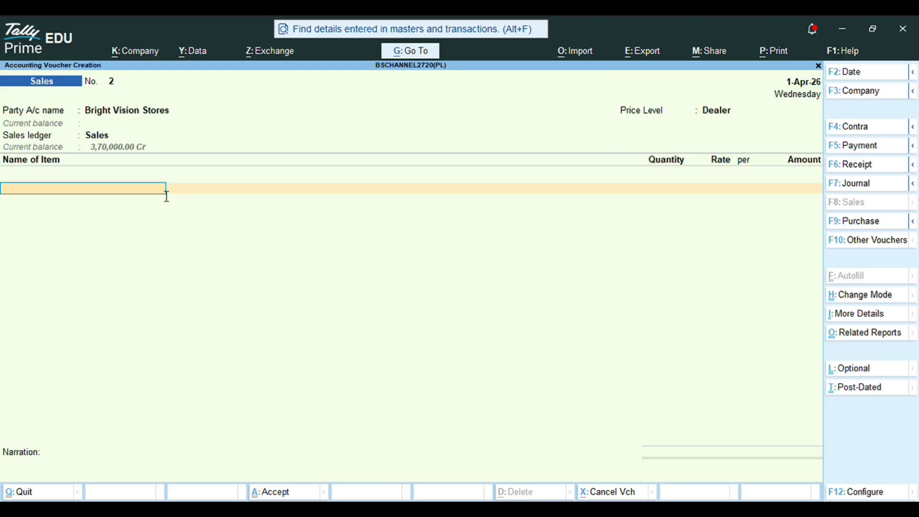
Step: Add Smart Watch to the sales voucher with a quantity of 50 nos at the prefilled rate of 2,950.00
key(Return)
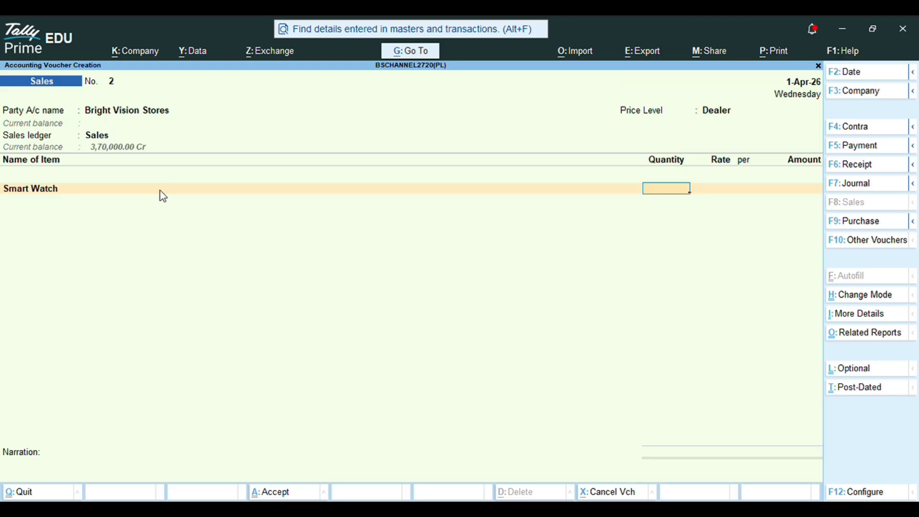
text(50)
key(Return)
key(Return)
key(Return)
Step: Enter Bluetooth Speaker as the second item with a quantity of 60 nos at the prefilled rate of 1,950.00
key(Return)
text(60)
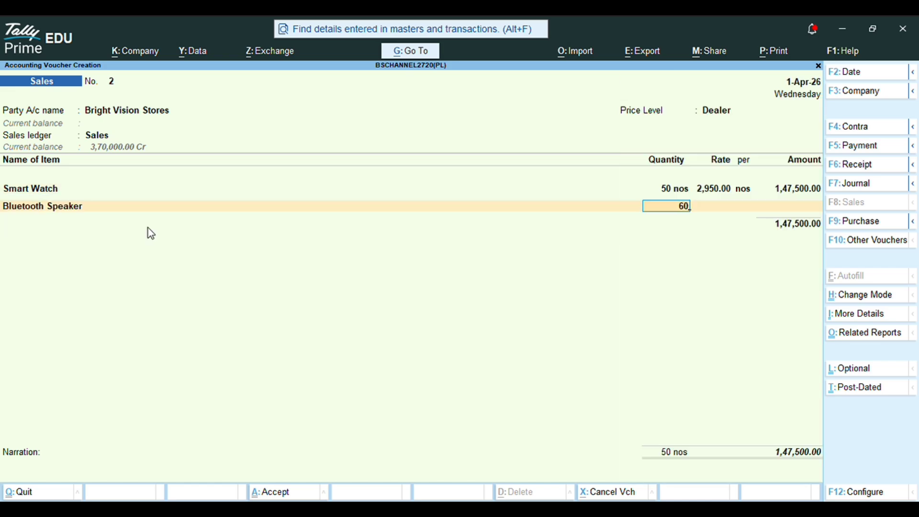
key(Return)
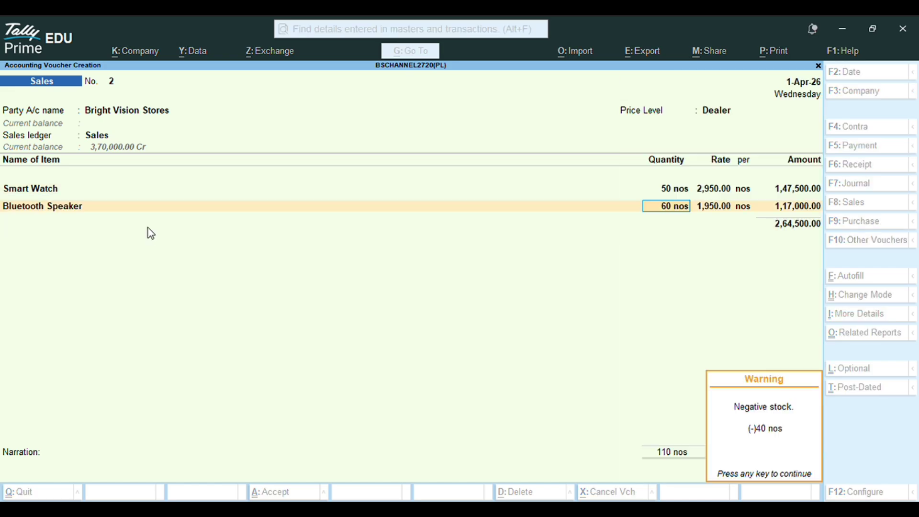
key(Return)
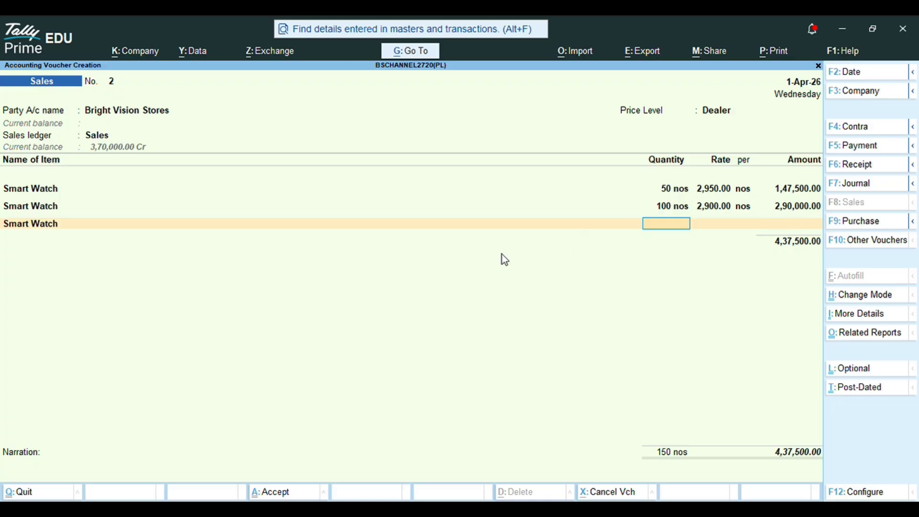
Step: Enter a quantity of 150 nos on the third Smart Watch line, keeping the prefilled rate of 2,900.00
text(150)
key(Return)
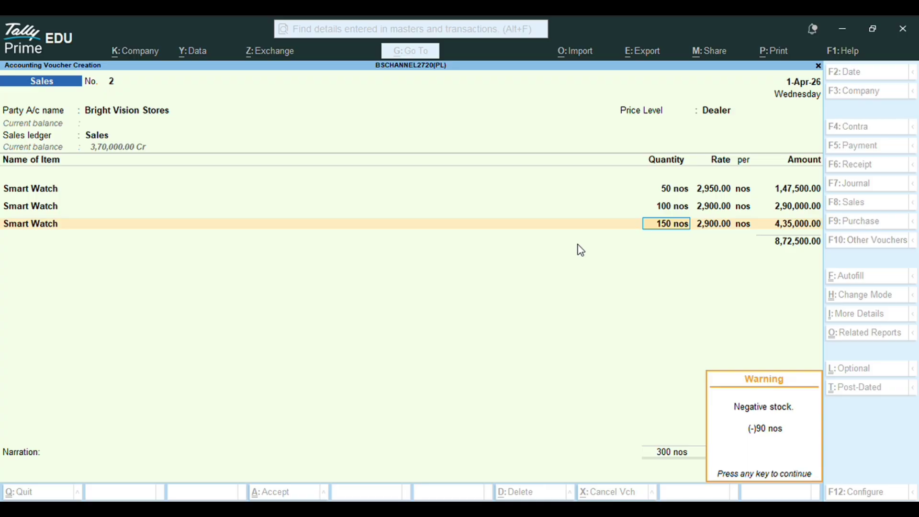
key(Return)
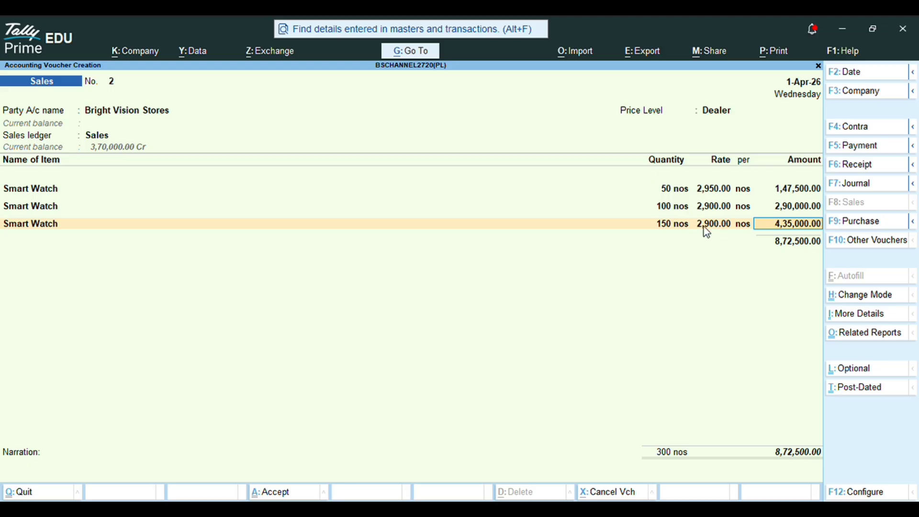
key(Return)
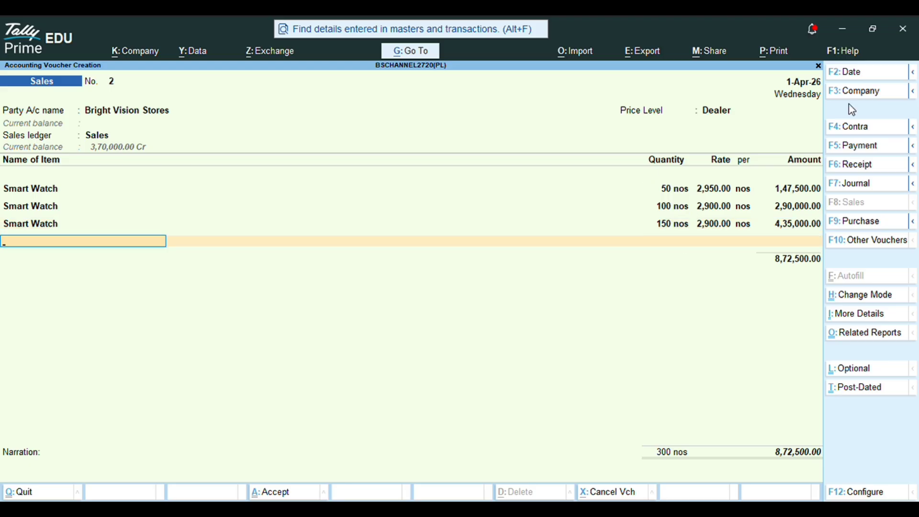
Step: Add Bluetooth Speaker below the Smart Watch lines with a quantity of 60 nos at the prefilled rate of 1,950.00
text(B)
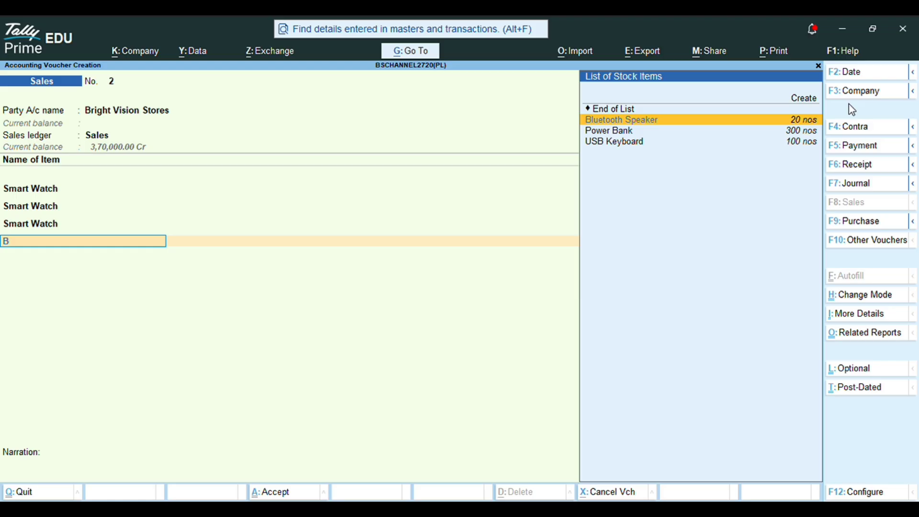
key(Return)
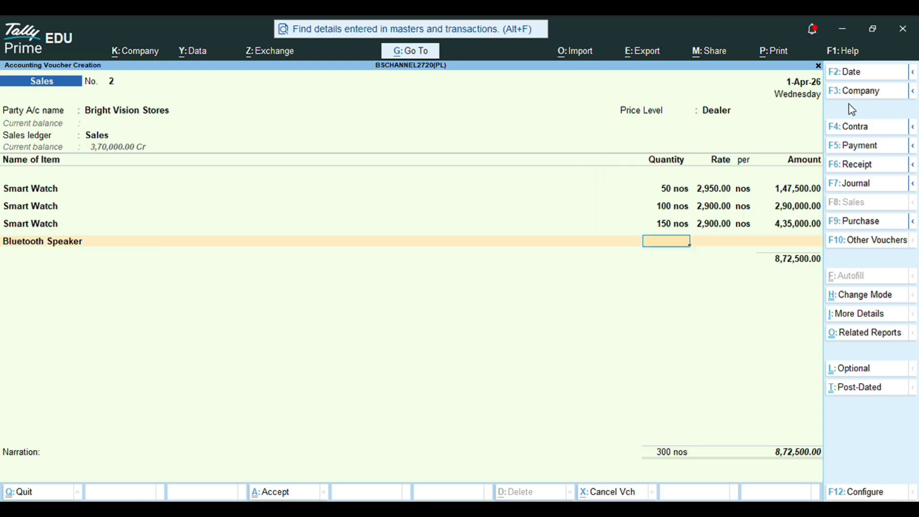
text(60)
key(Return)
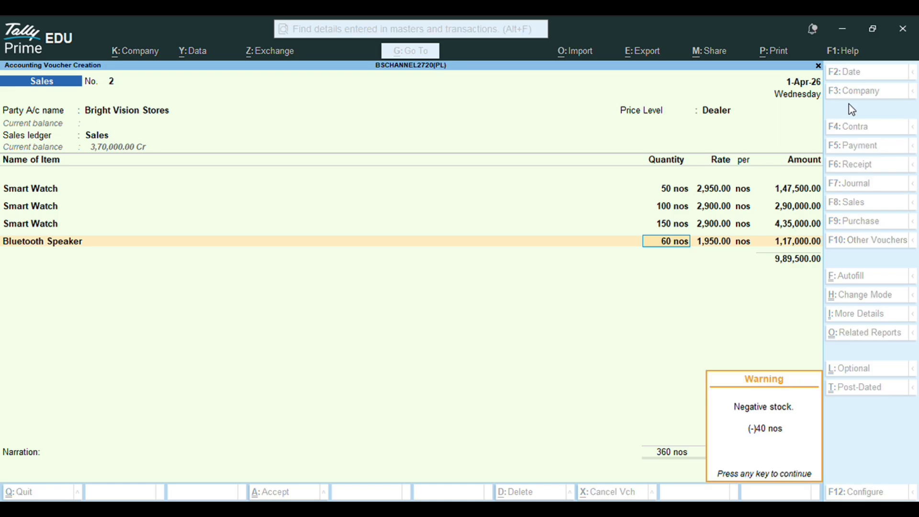
key(Return)
key(Return)
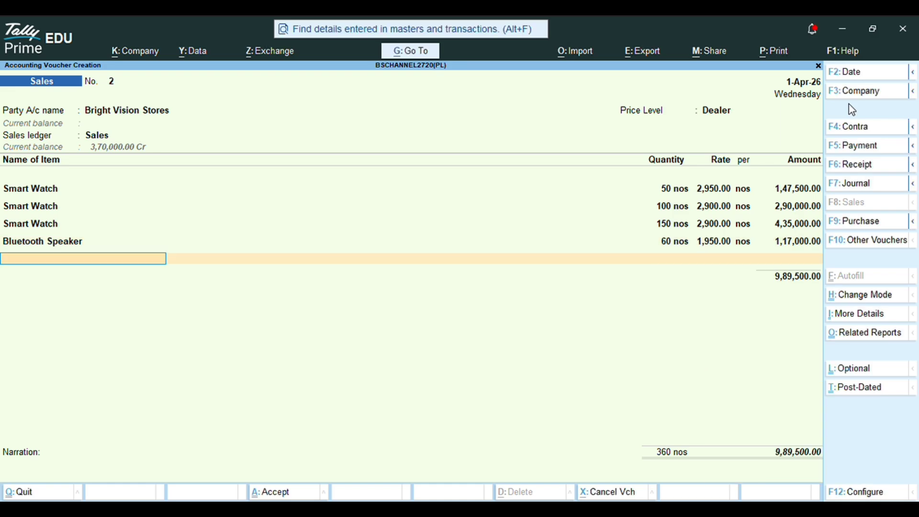
Step: Add a second Bluetooth Speaker line with a quantity of 120 nos at the prefilled rate of 1,900.00
key(Return)
text(1)
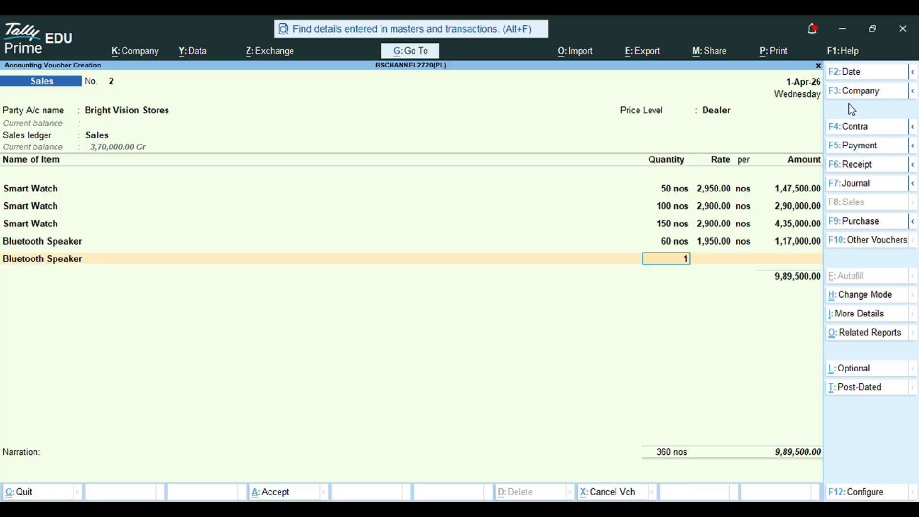
text(20)
key(Return)
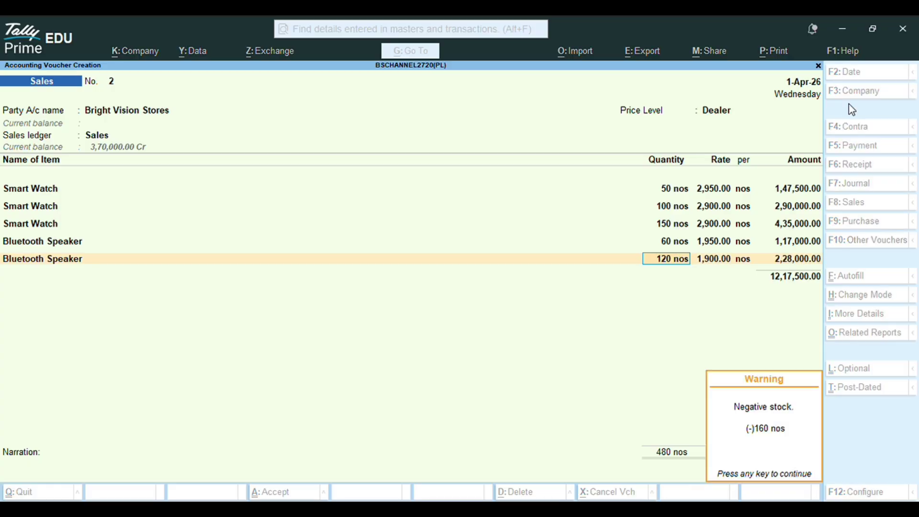
key(Return)
key(Return)
Step: Add a third Bluetooth Speaker line with a quantity of 180 nos at the prefilled rate
key(Return)
text(180)
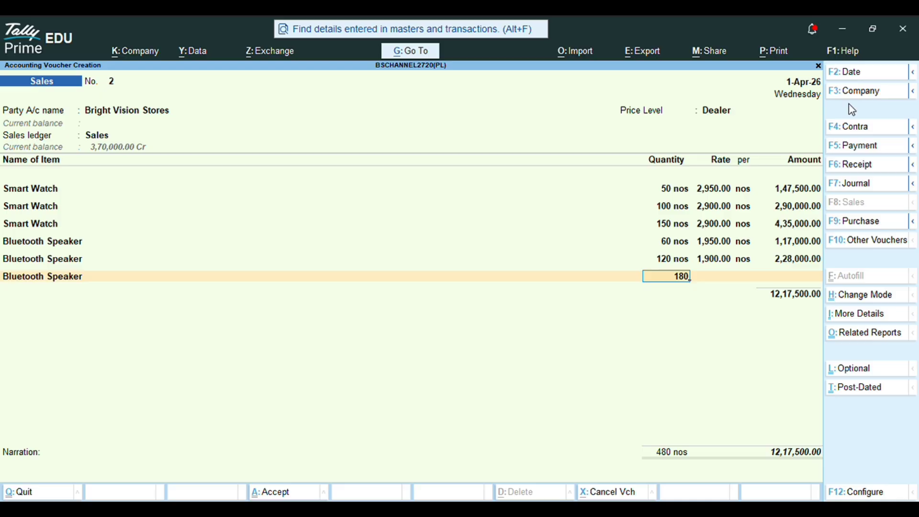
key(Return)
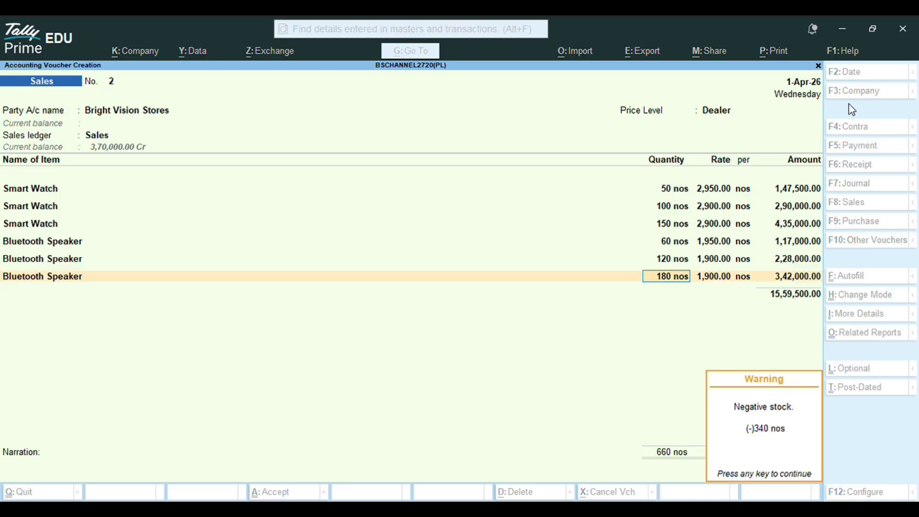
key(Return)
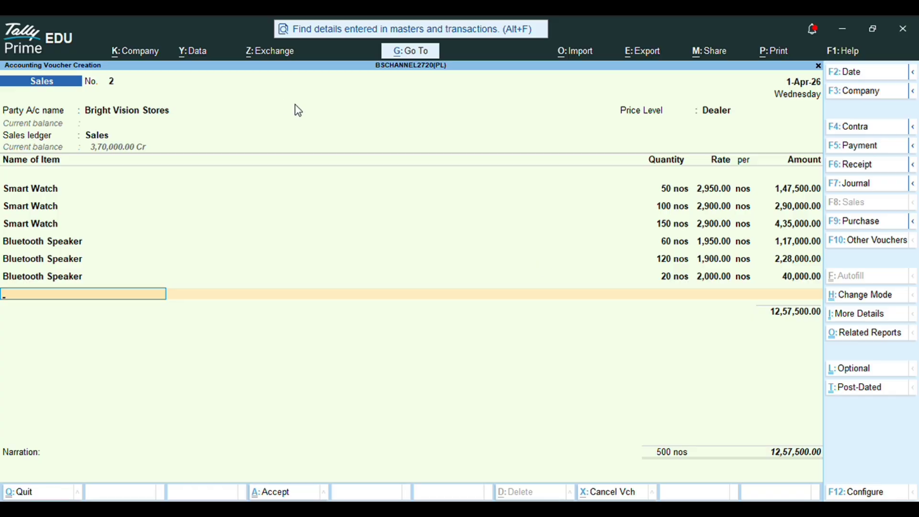
Step: End the item list and create a Trade Discound Allowed ledger under Indirect Incomes for the line below the items
key(Return)
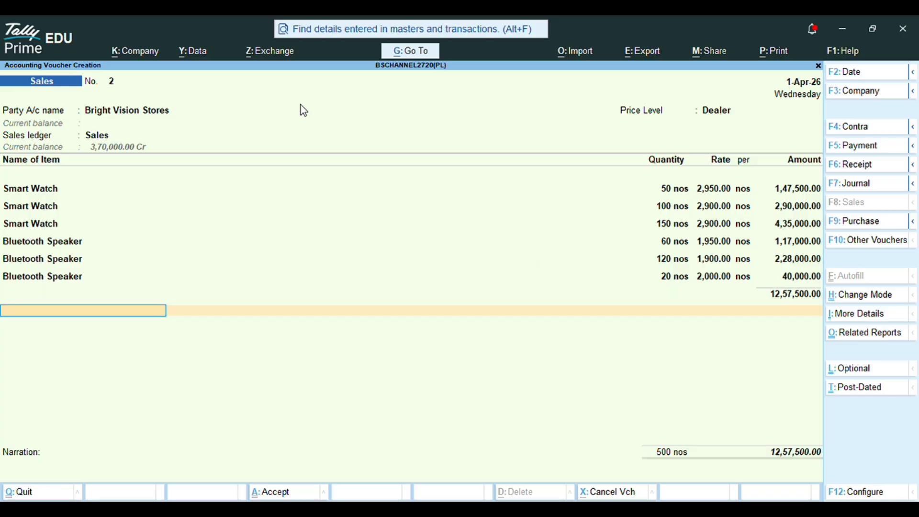
key(alt+c)
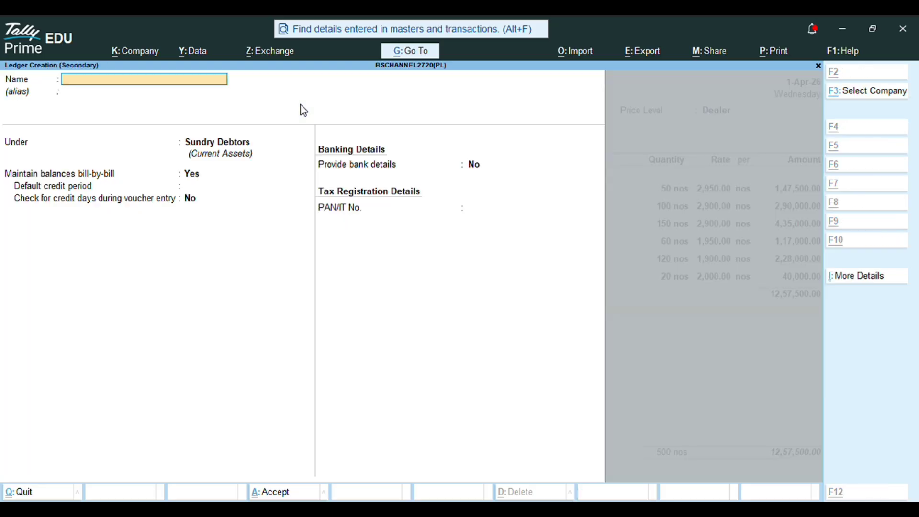
text(Tr)
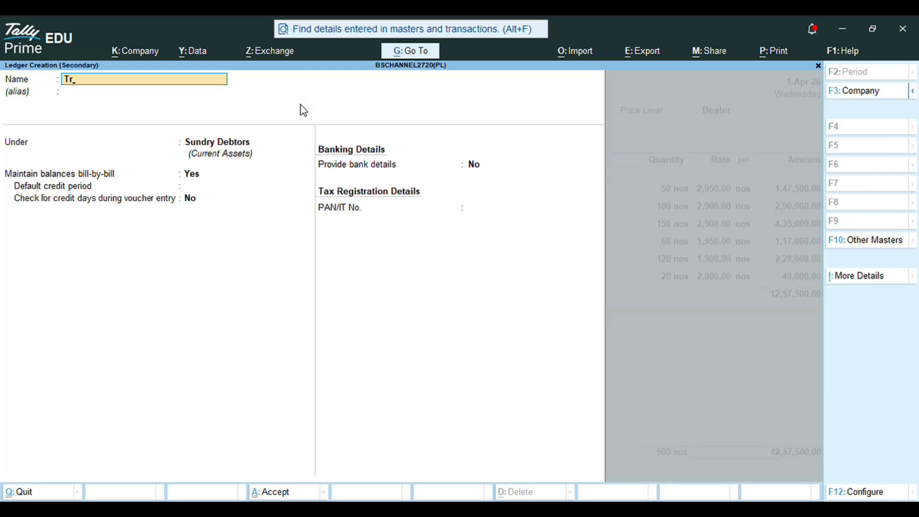
text(ade Discound Allowed)
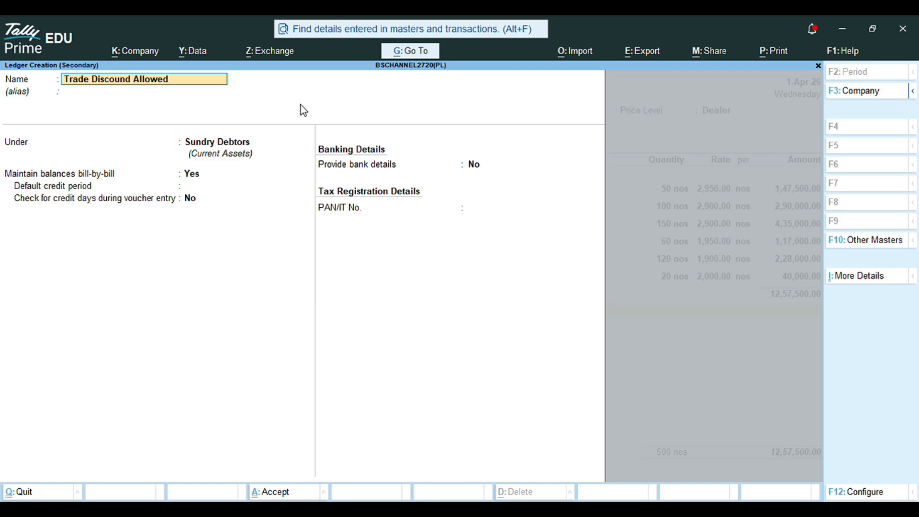
key(Return)
key(Return)
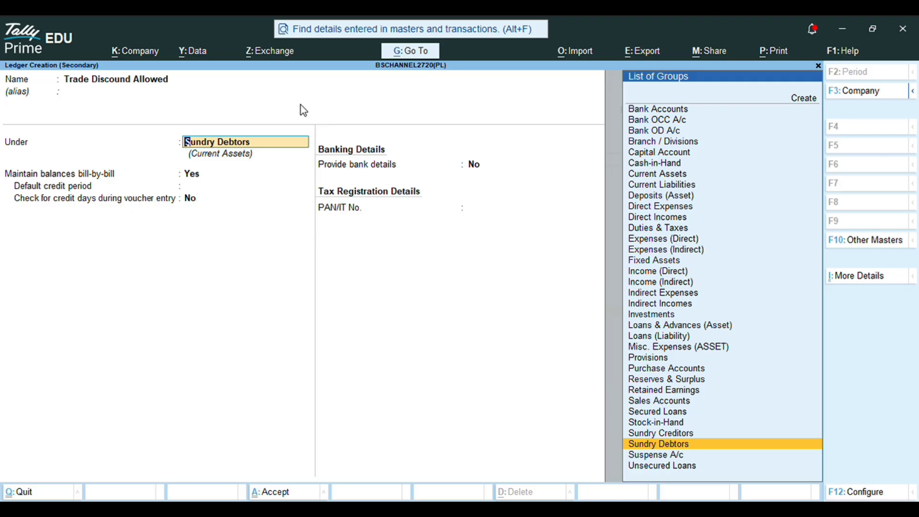
text(In)
key(Down)
key(Down)
key(Down)
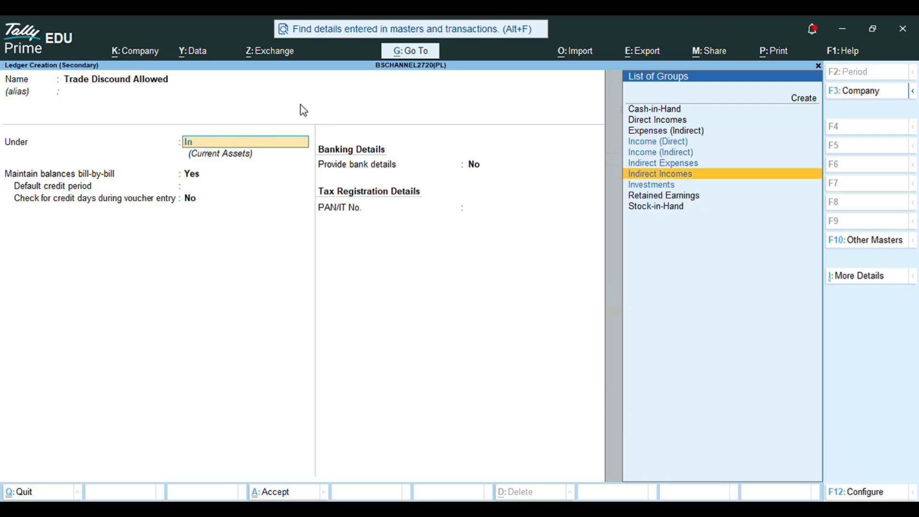
key(Return)
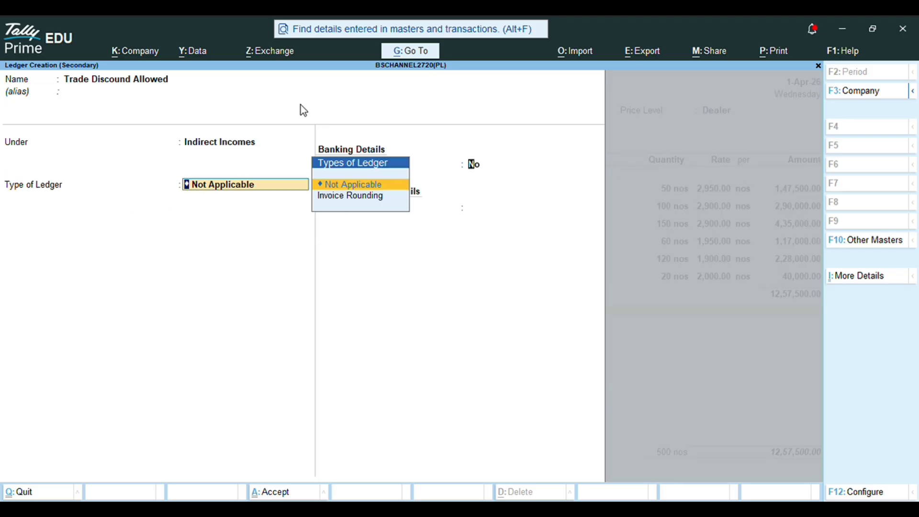
key(Return)
key(ctrl+a)
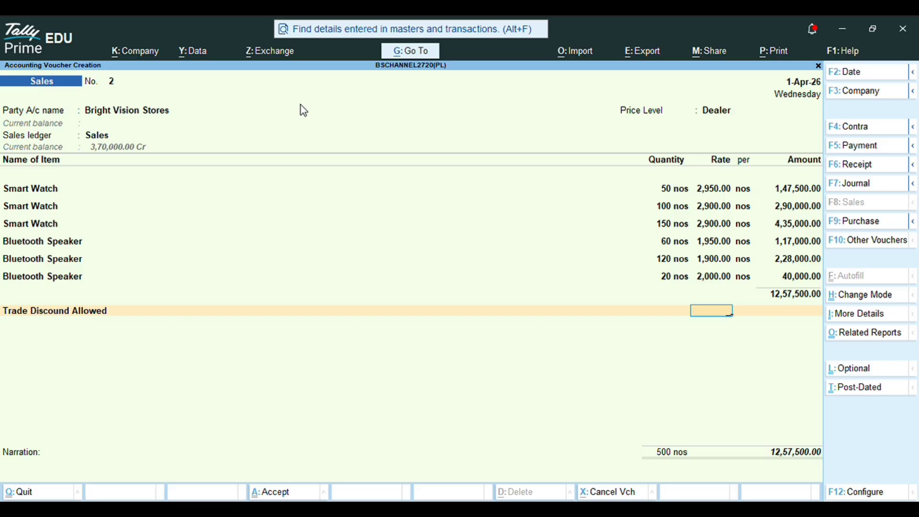
Step: Set the Trade Discound Allowed rate to -8% and continue to the party's bill-wise details
text(-8)
key(Return)
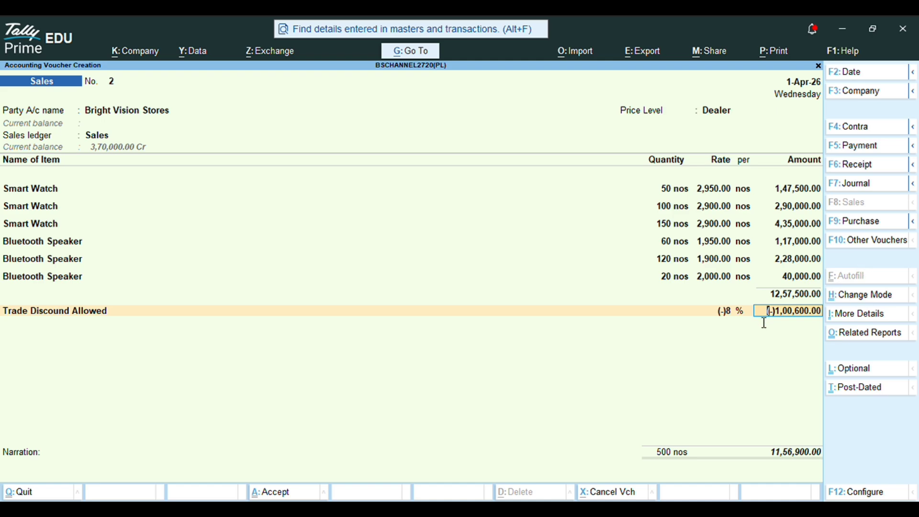
key(Return)
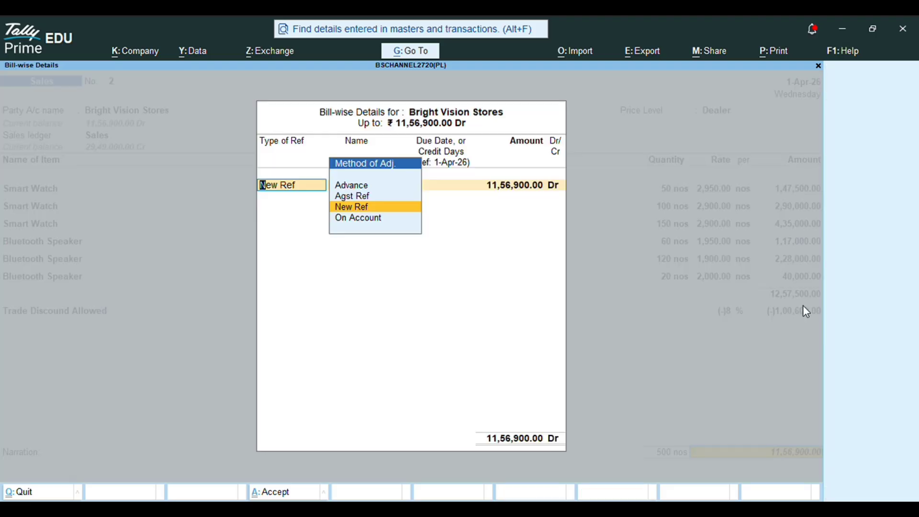
Step: Allocate the Bright Vision Stores amount to a new bill reference BV330 and save the sales voucher without a narration
key(Return)
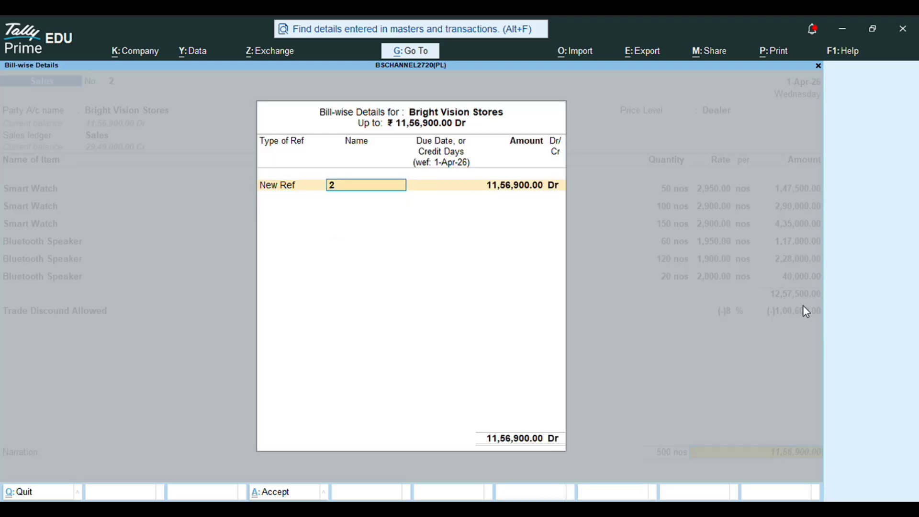
text(BV330)
key(Return)
key(Return)
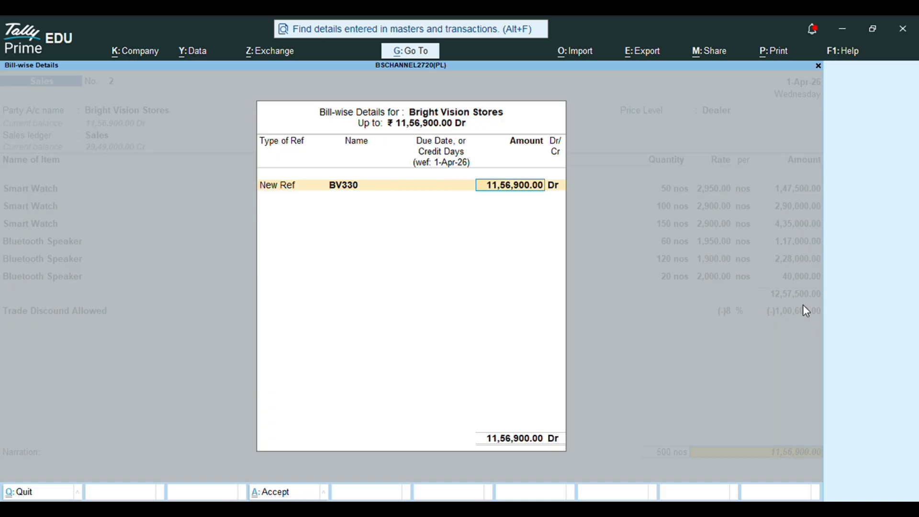
key(Return)
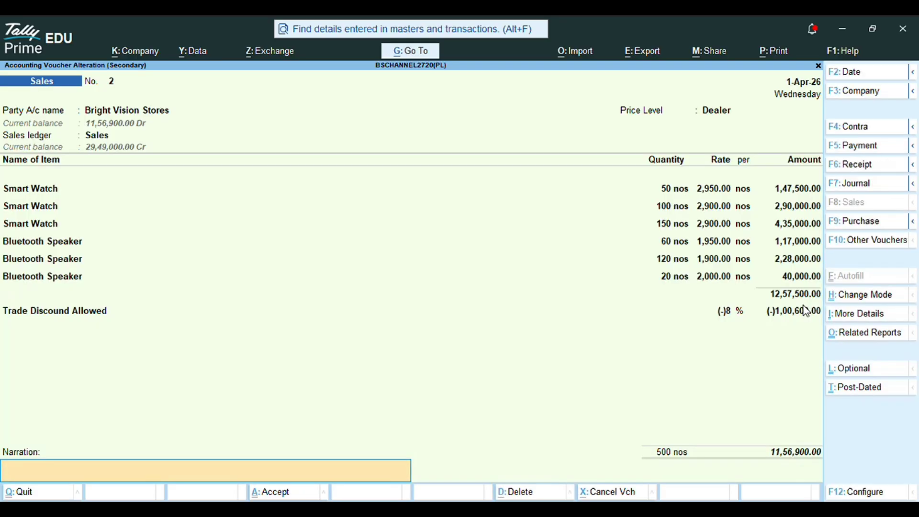
key(Return)
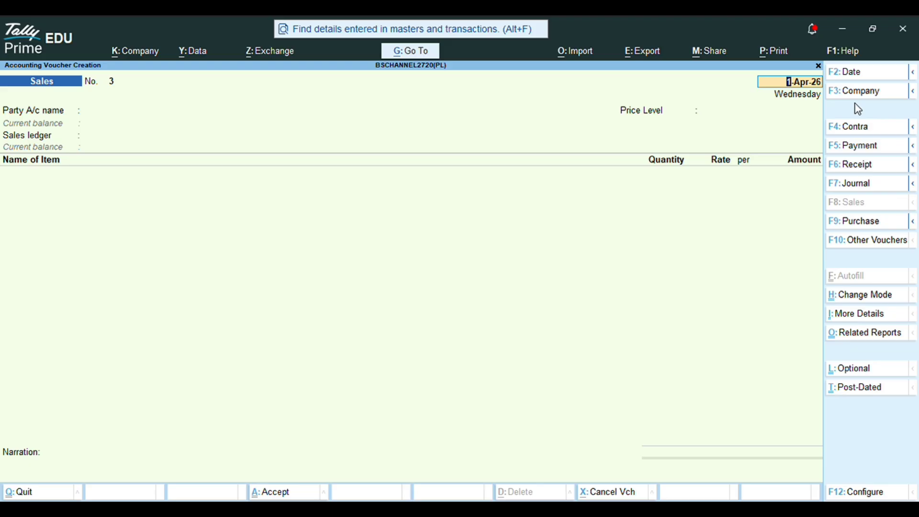
Step: In the new sales voucher, create the customer's party ledger under Sundry Debtors and accept the default party details
key(Return)
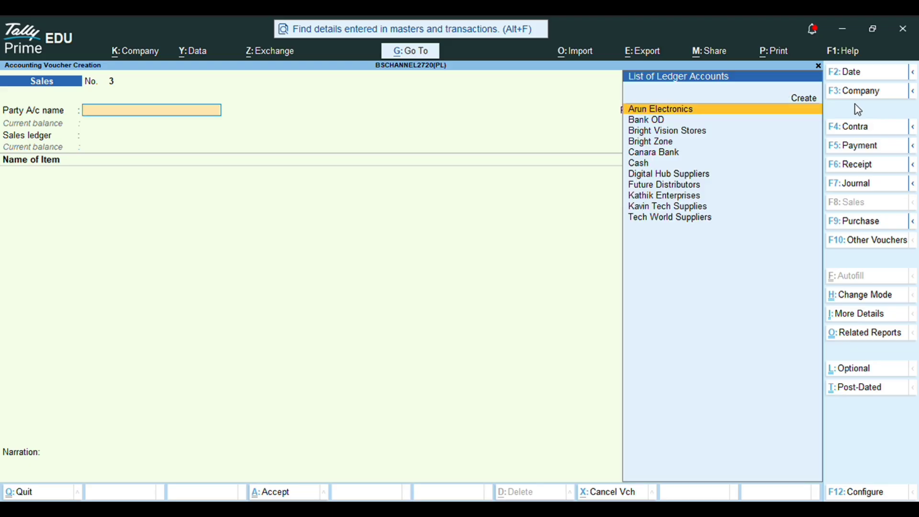
key(ctrl)
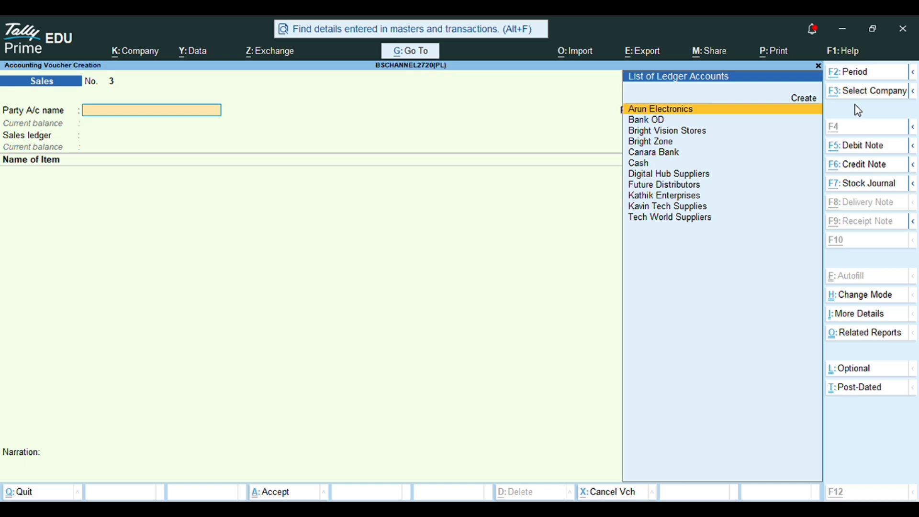
key(alt+c)
text(San)
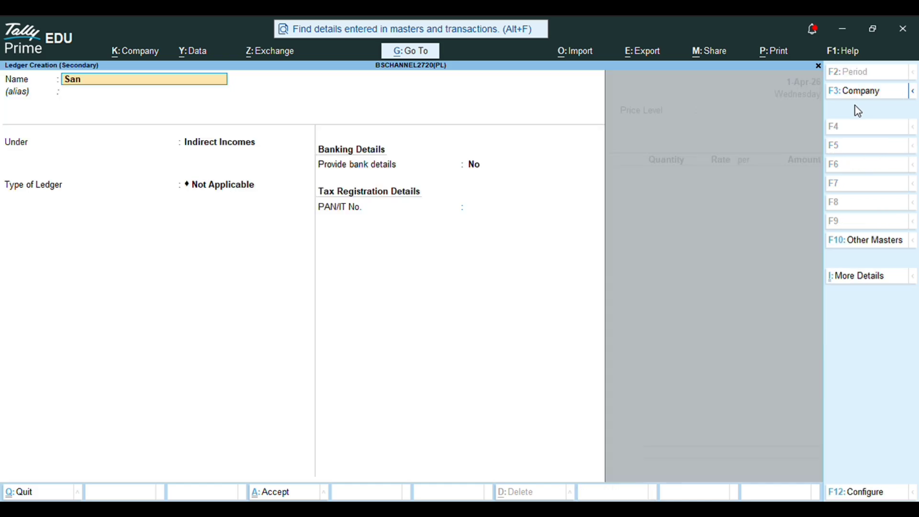
text(jay)
key(Return)
text(Su)
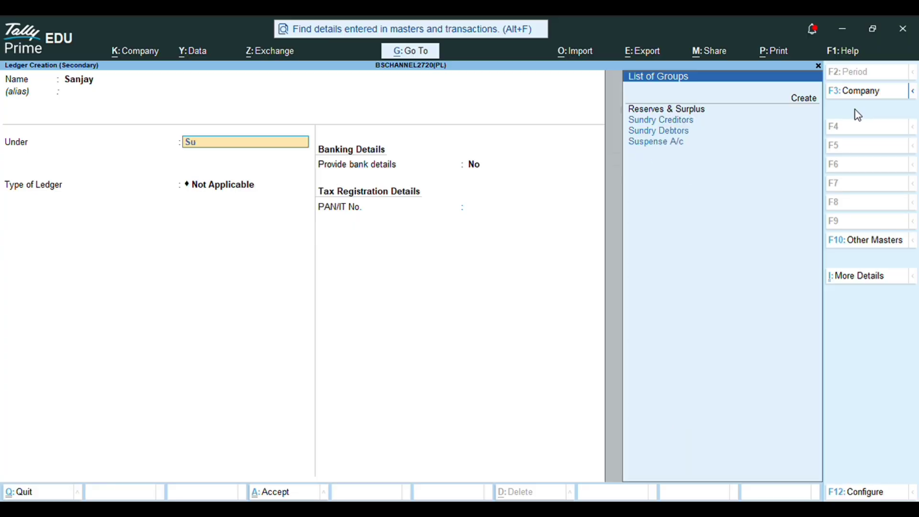
key(Down)
key(Down)
key(Return)
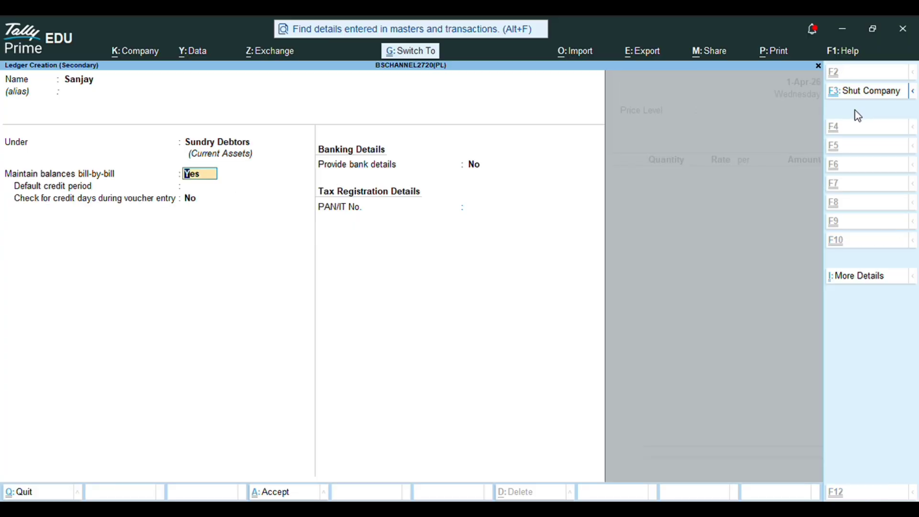
key(ctrl+a)
key(ctrl+a)
key(ctrl+a)
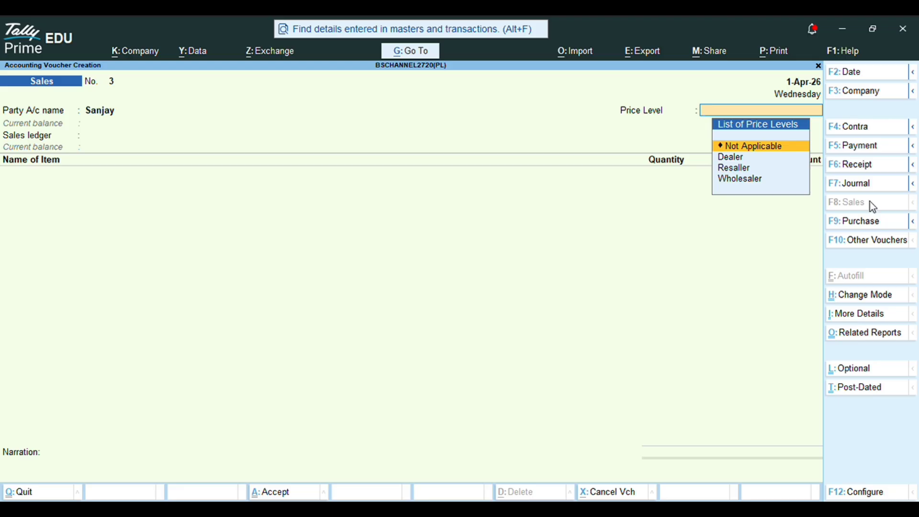
Step: Set the price level to Not Applicable and choose Sales as the sales ledger
key(Down)
key(Up)
key(Return)
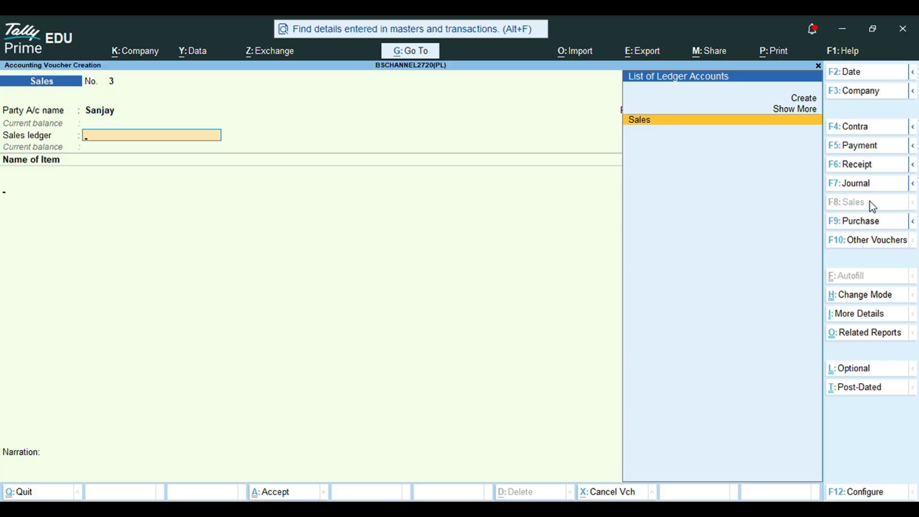
key(Return)
Step: Add a Power Bank line with a quantity of 200 nos at a rate of 1,350.00
text(P)
key(Down)
key(Down)
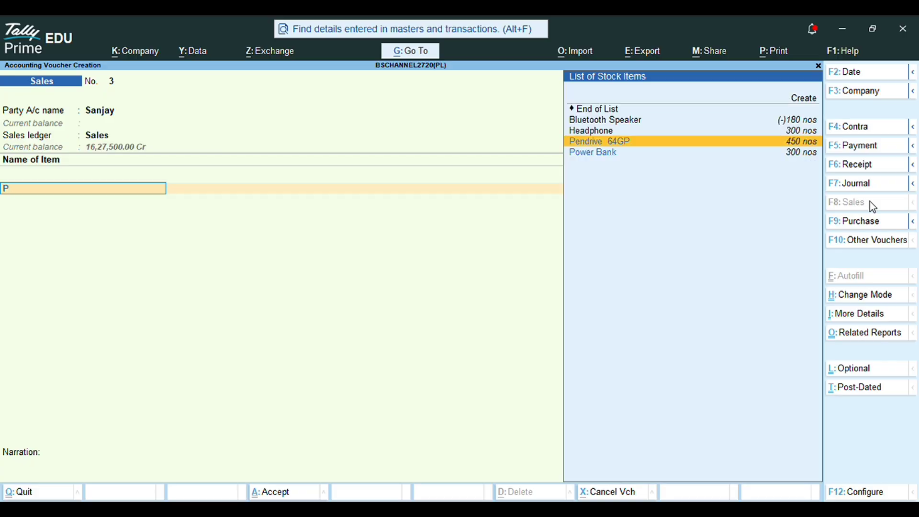
key(Return)
text(200)
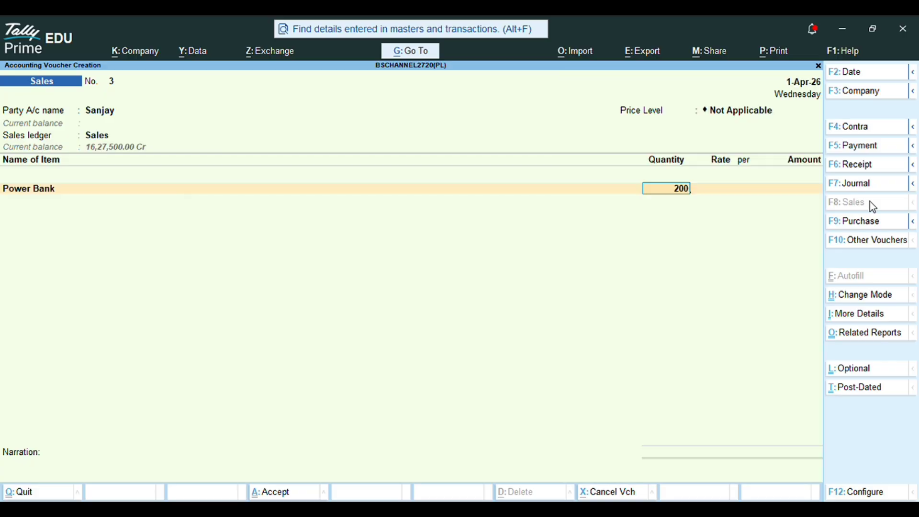
key(Return)
text(1)
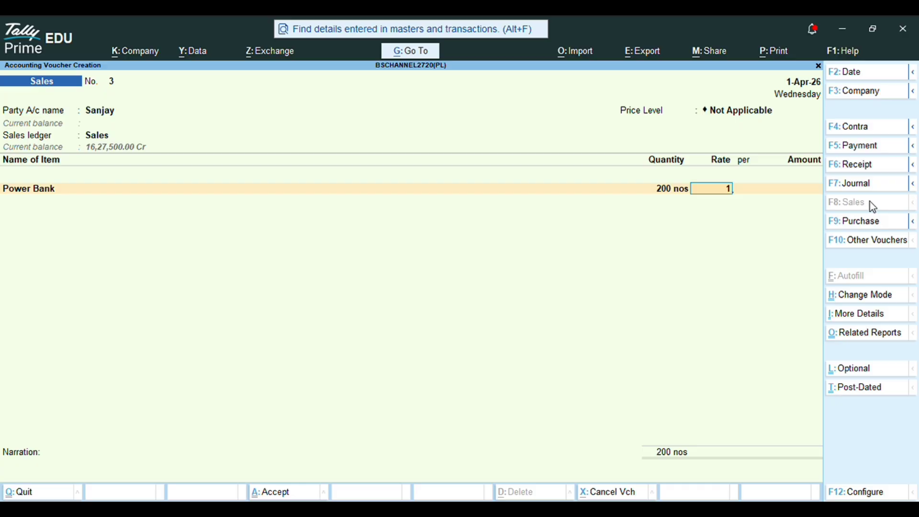
text(350)
key(Return)
key(Return)
key(Return)
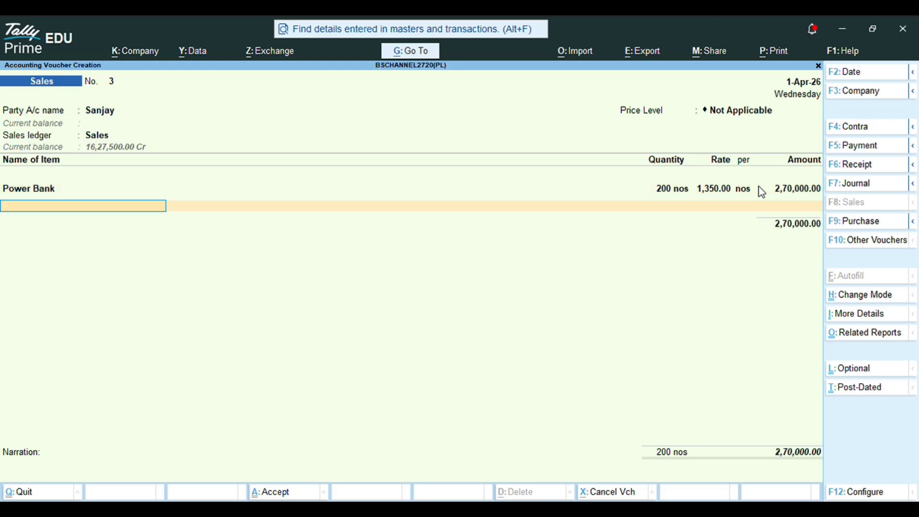
Step: Add a USB Keyboard line with 150 nos at 1,000.00 and select Wireless Mouse for the line below
text(Us)
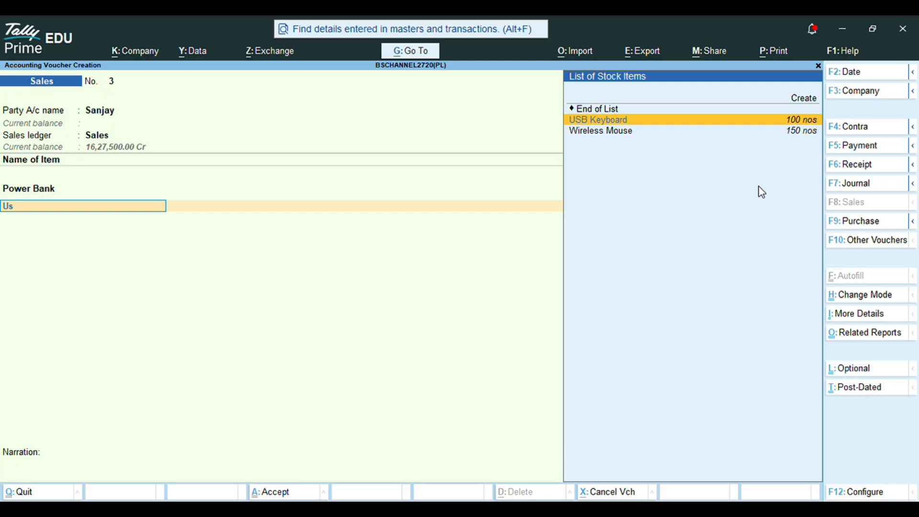
key(Return)
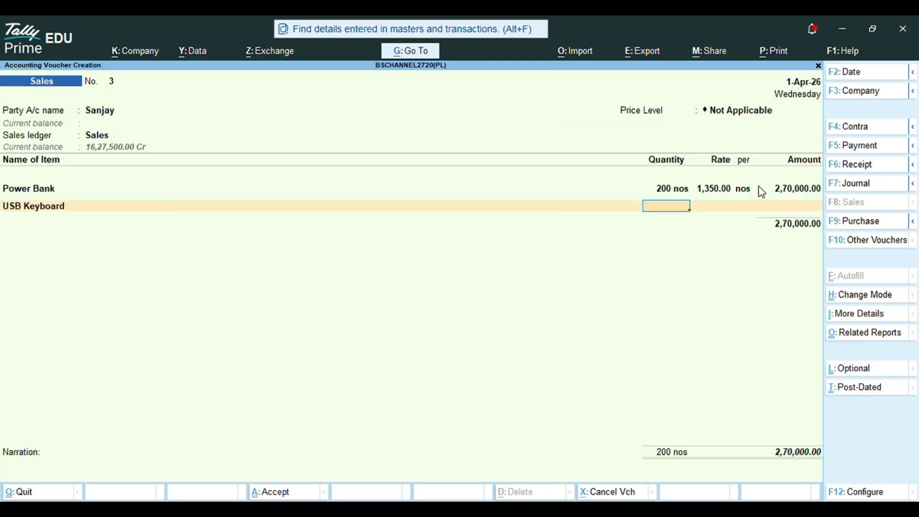
text(150 nos)
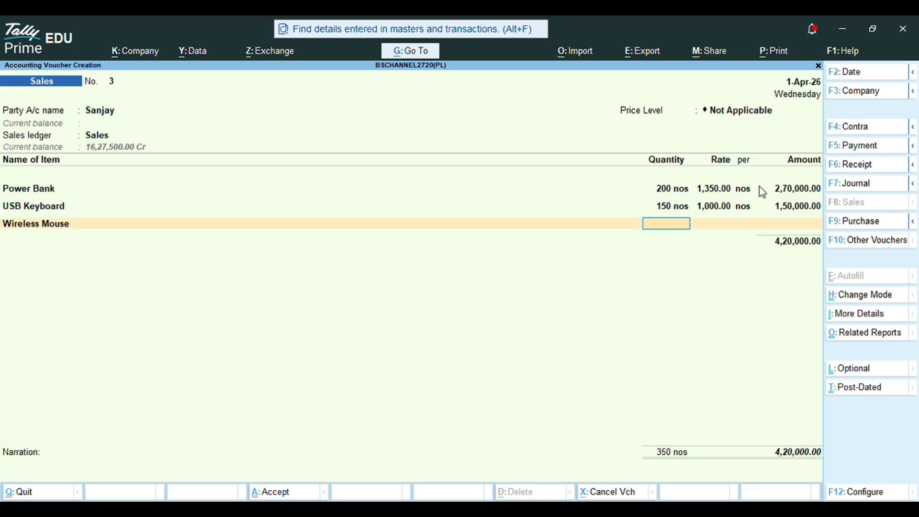
Step: Enter 300 nos at a rate of 760.00 for Wireless Mouse and end the item list
text(300)
key(Return)
text(760)
key(Return)
key(Return)
key(Return)
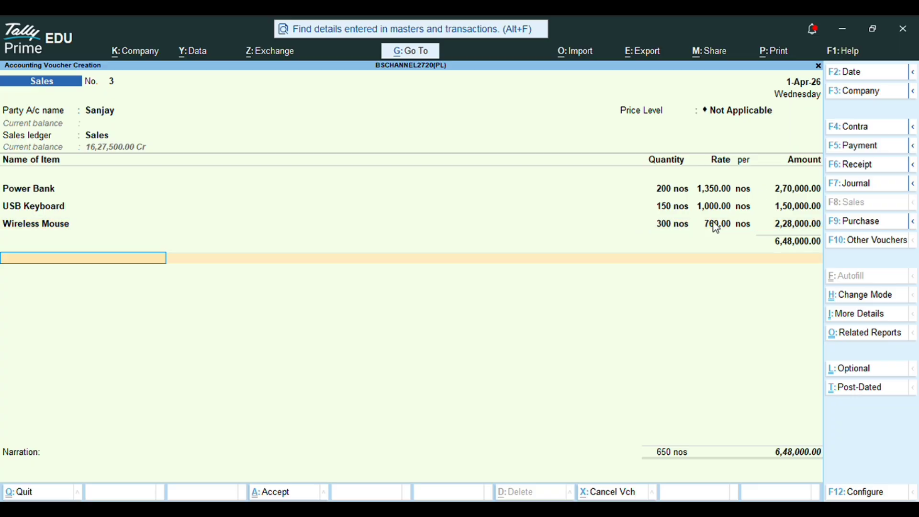
Step: Add the Trade Discound Allowed ledger at -5% and continue to the party's bill-wise details
key(Return)
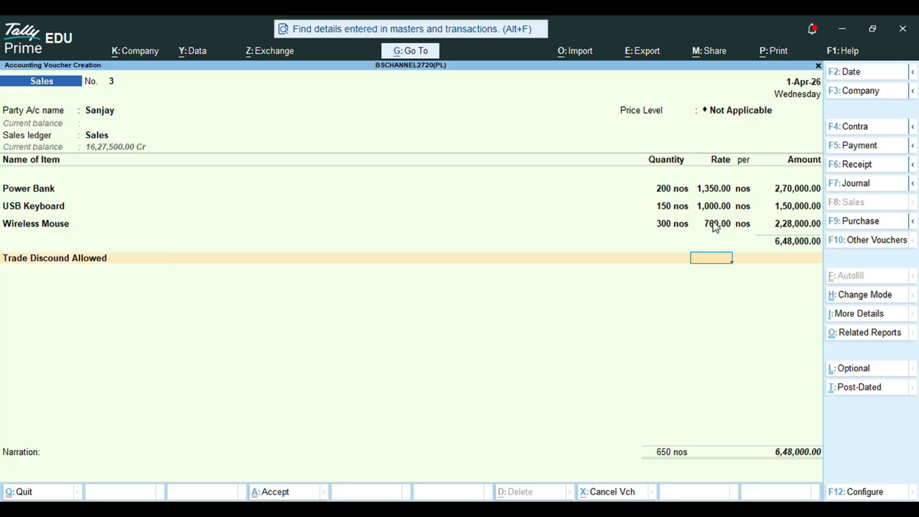
text(-)5 )
text(%)
key(Return)
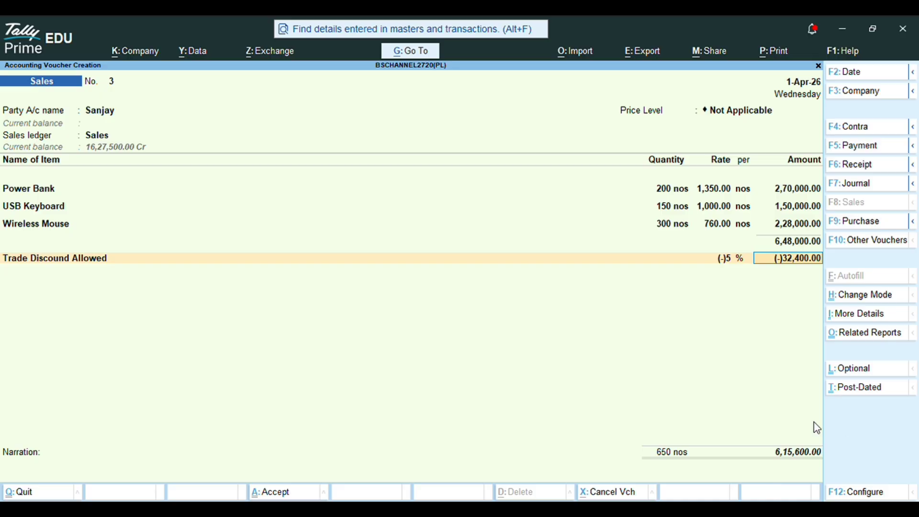
key(Return)
key(Return)
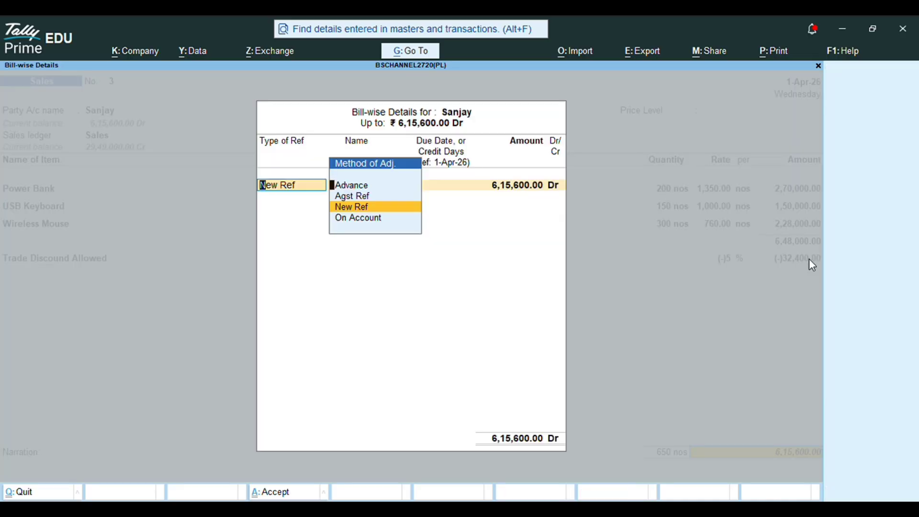
Step: Allocate the full amount to a new bill reference Sj450 and save the sales voucher
key(Return)
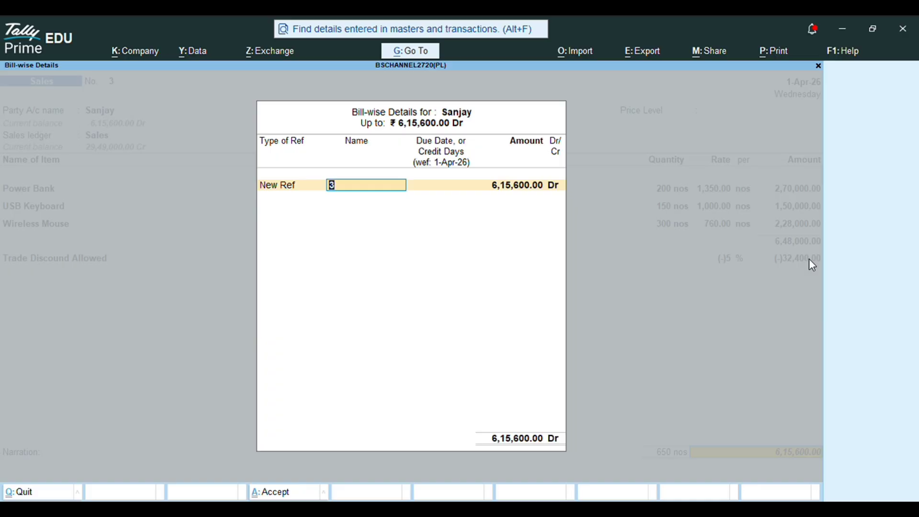
text(Sj450)
key(Return)
key(Return)
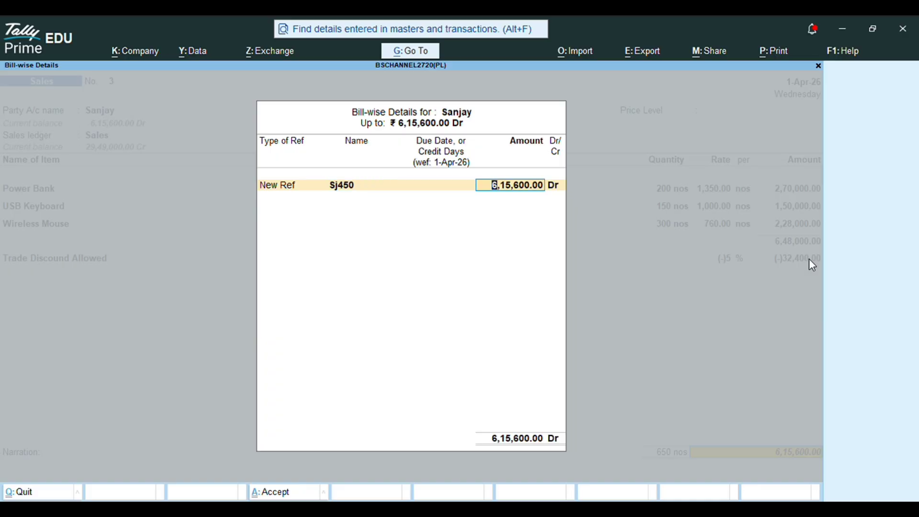
key(Return)
key(Return)
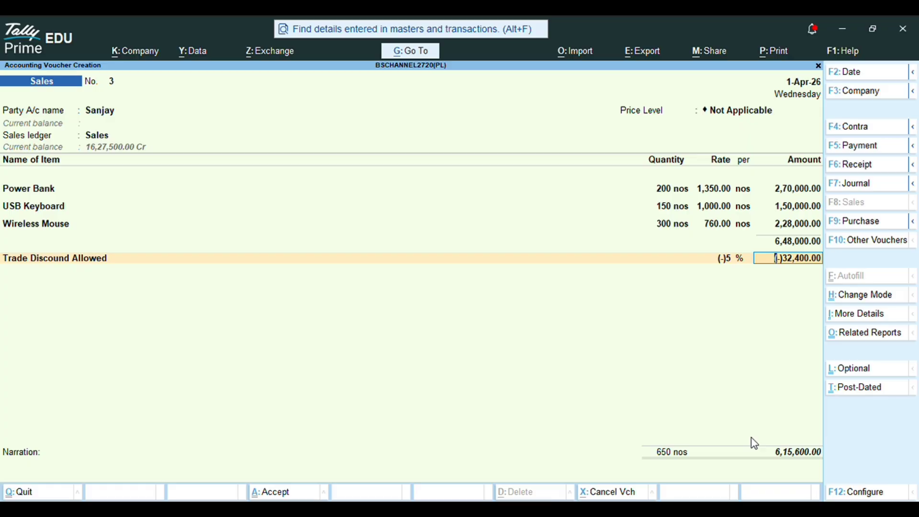
key(ctrl+a)
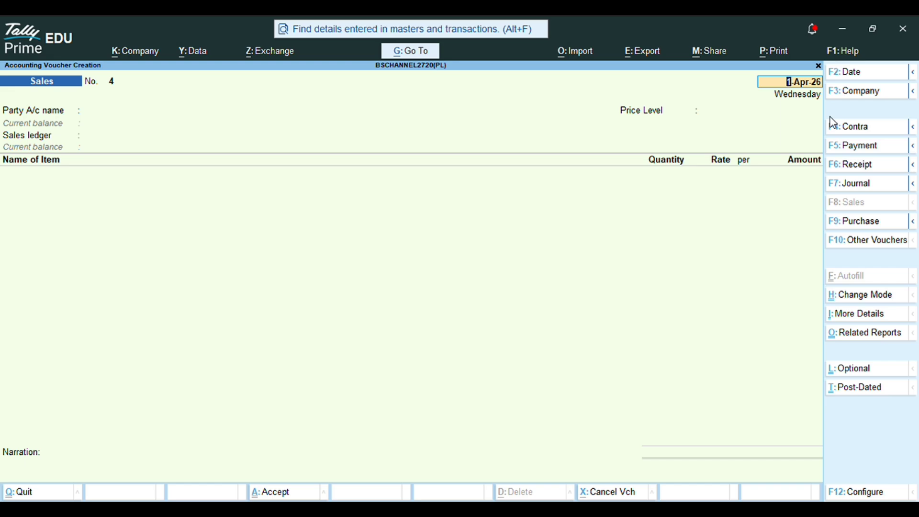
Step: In the new sales voucher, create the party ledger Future Gital under Sundry Creditors and accept the default party details
key(Return)
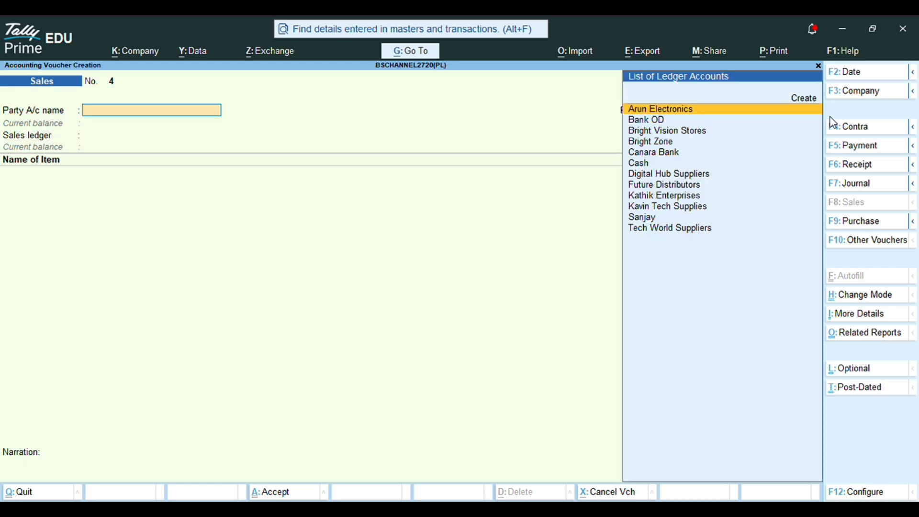
key(alt+c)
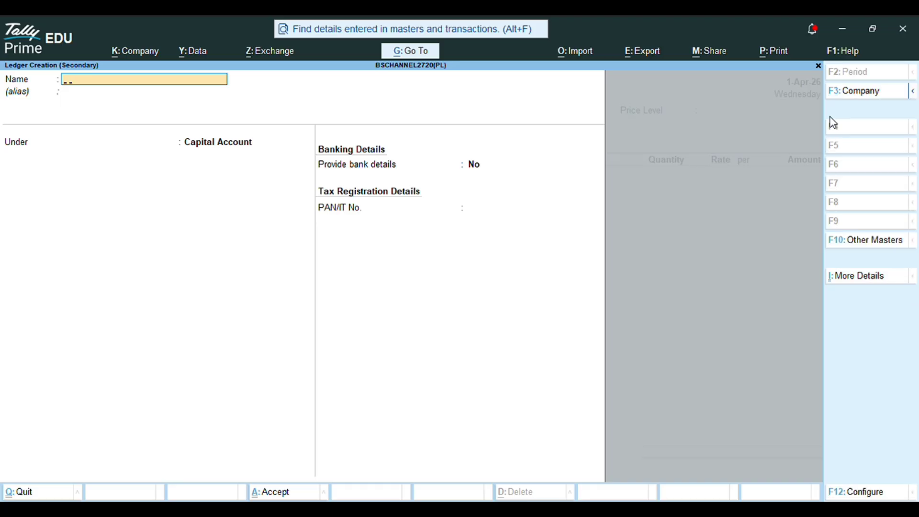
text(Futue Digital)
key(Return)
text(Sun)
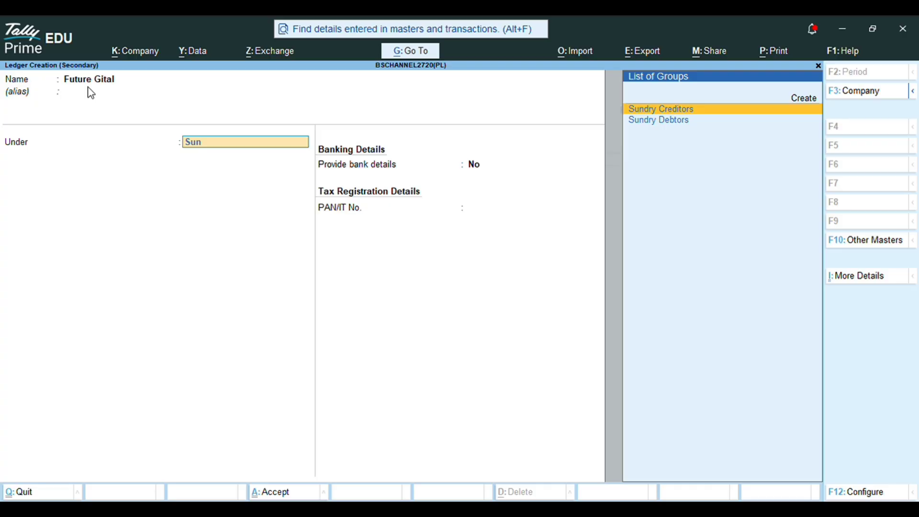
key(Return)
key(ctrl+a)
key(ctrl+a)
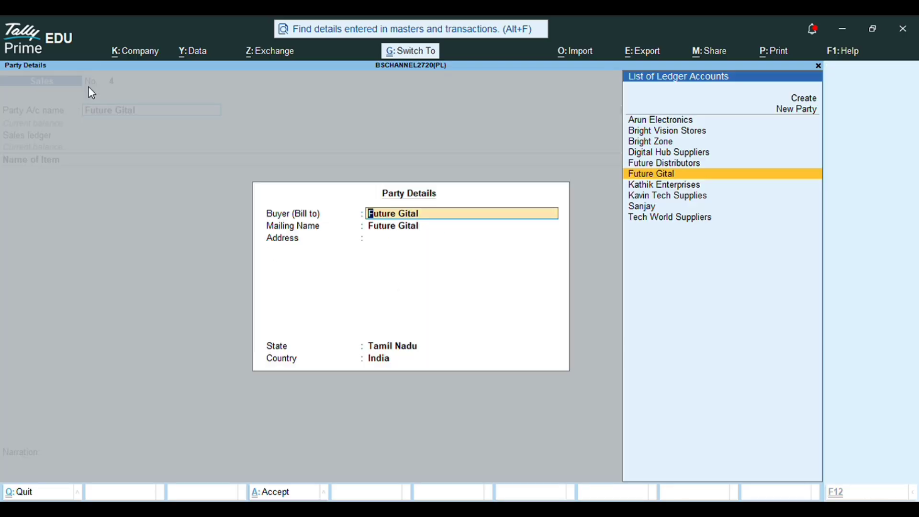
key(ctrl+a)
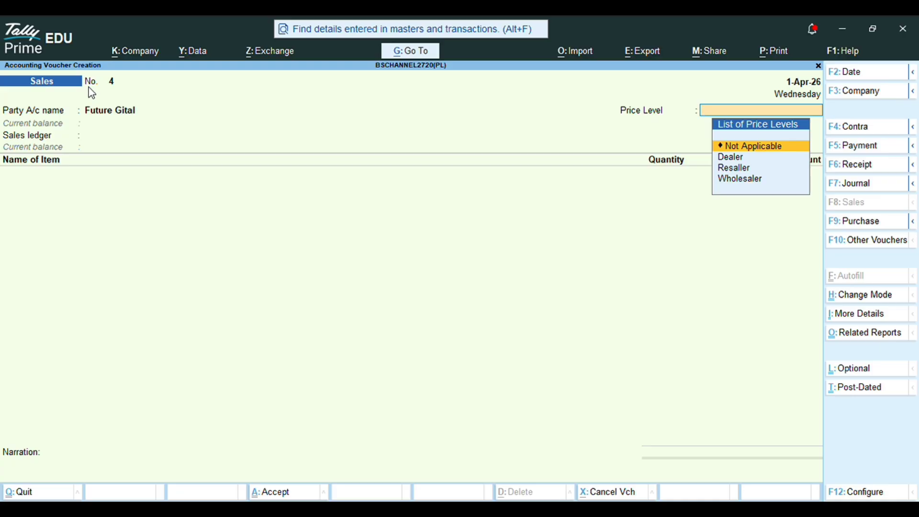
Step: Set the price level to Resaller and choose Sales as the sales ledger for Future Gital
key(Down)
key(Down)
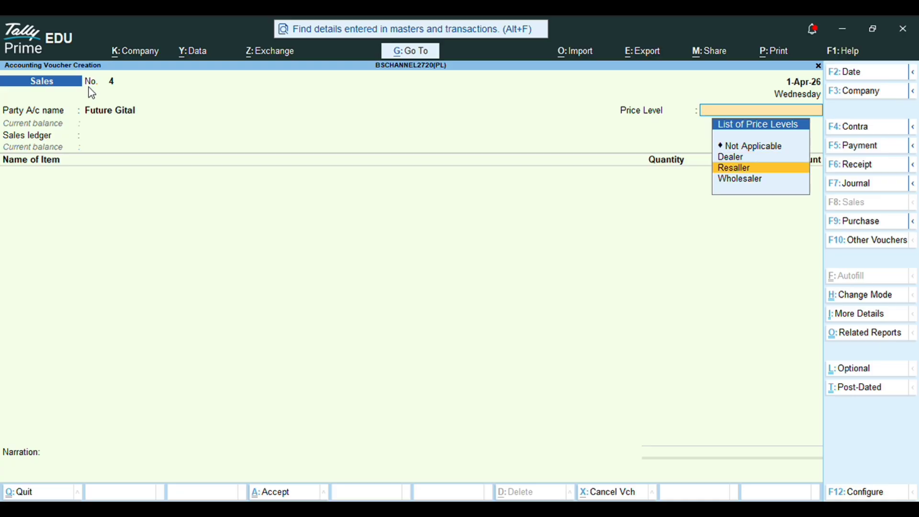
key(Return)
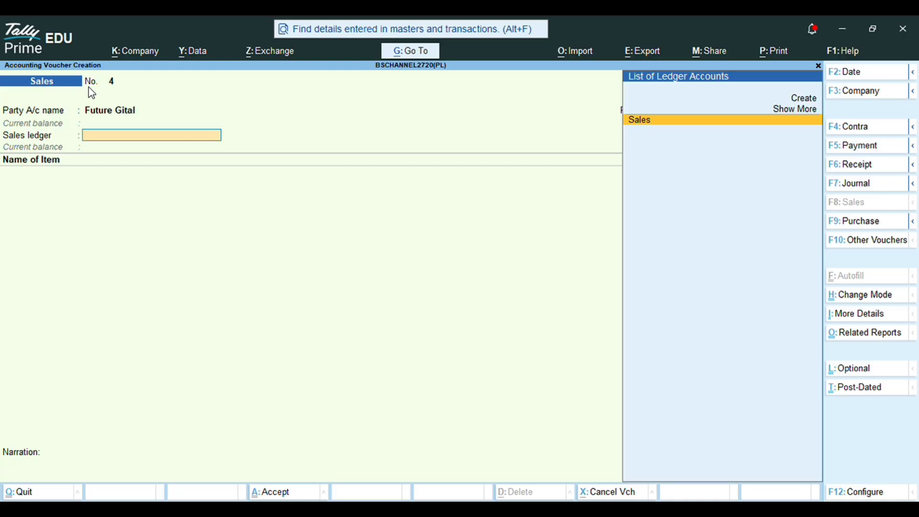
key(Return)
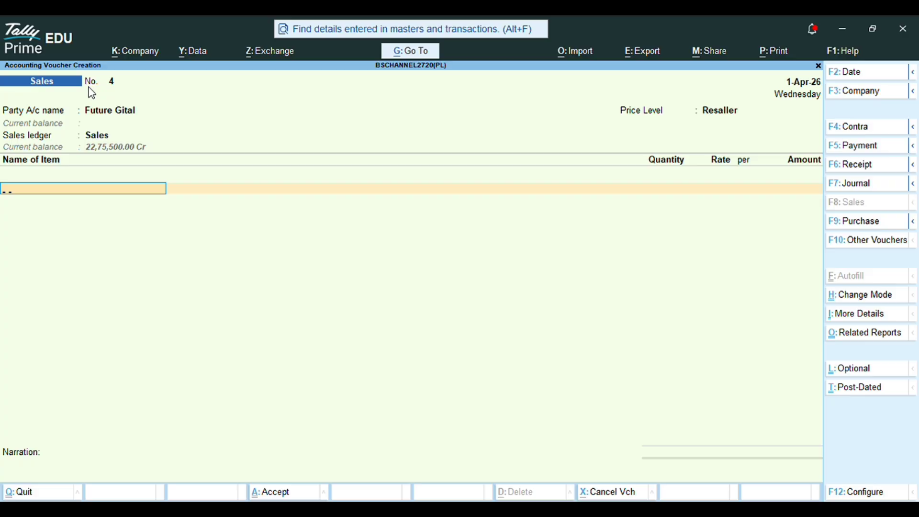
Step: Add 120 nos of Headphone to the Future Gital sales voucher at the price-level rate
text(h)
key(Return)
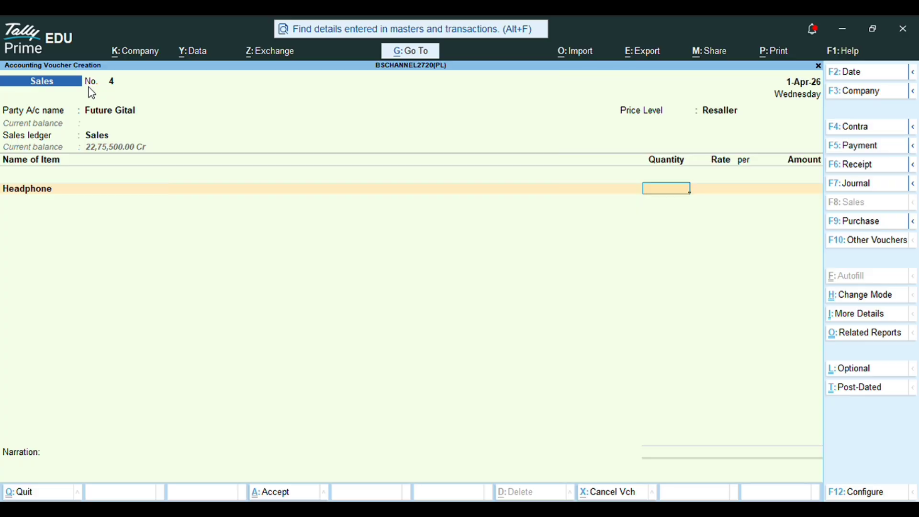
text(120)
key(Return)
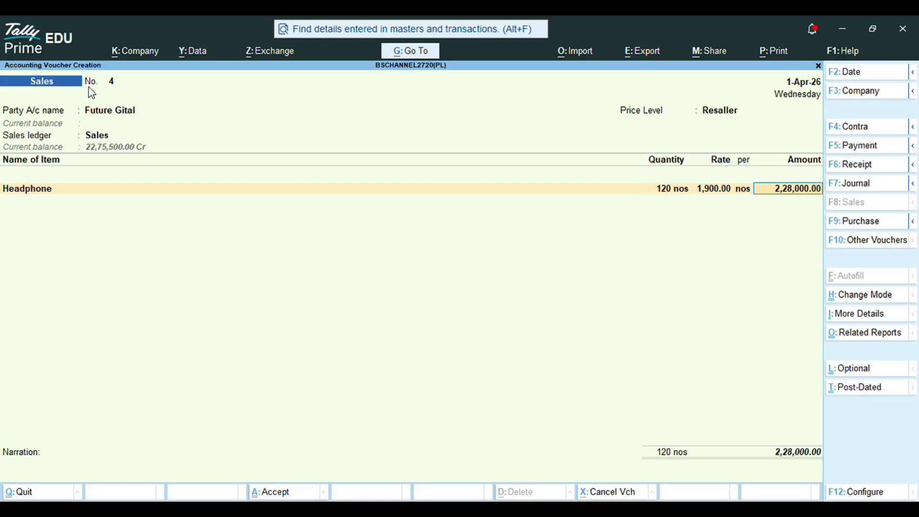
key(Return)
Step: Add 250 nos of Pendrive 64GP as the second item, keeping the price-level rate
text(P)
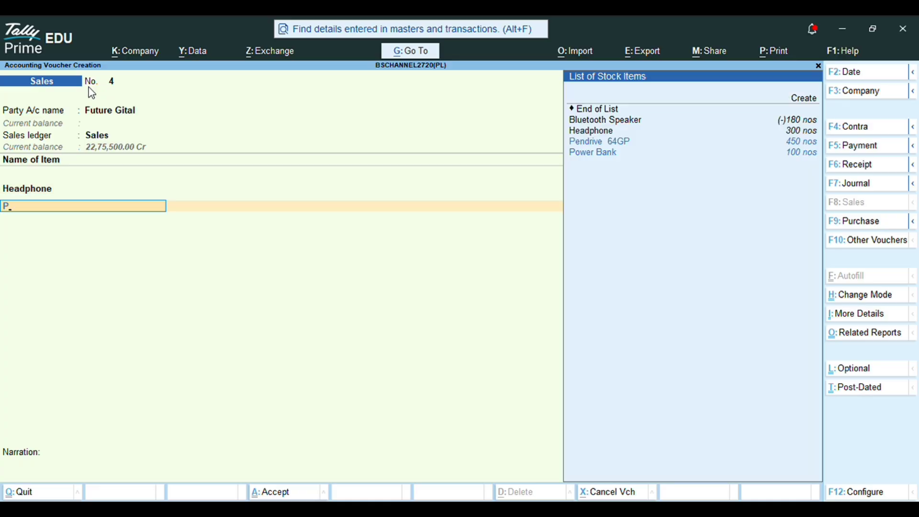
key(Down)
key(Up)
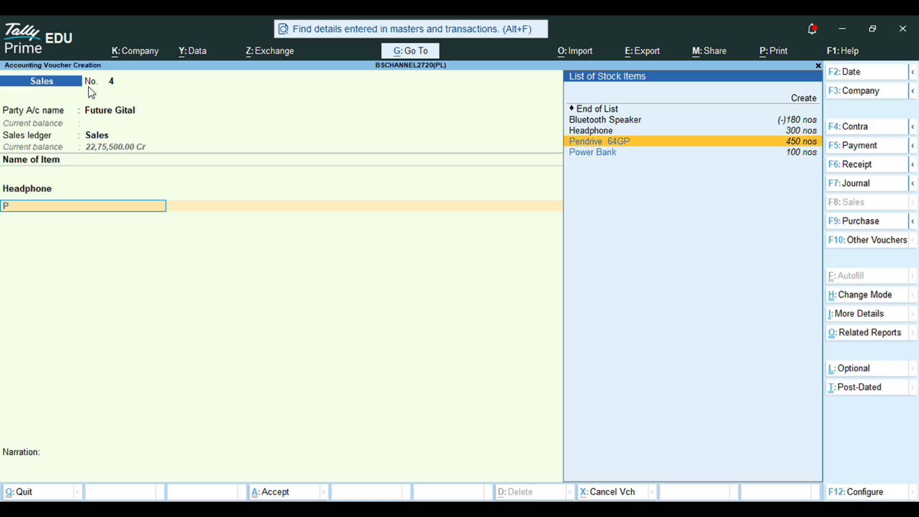
key(Return)
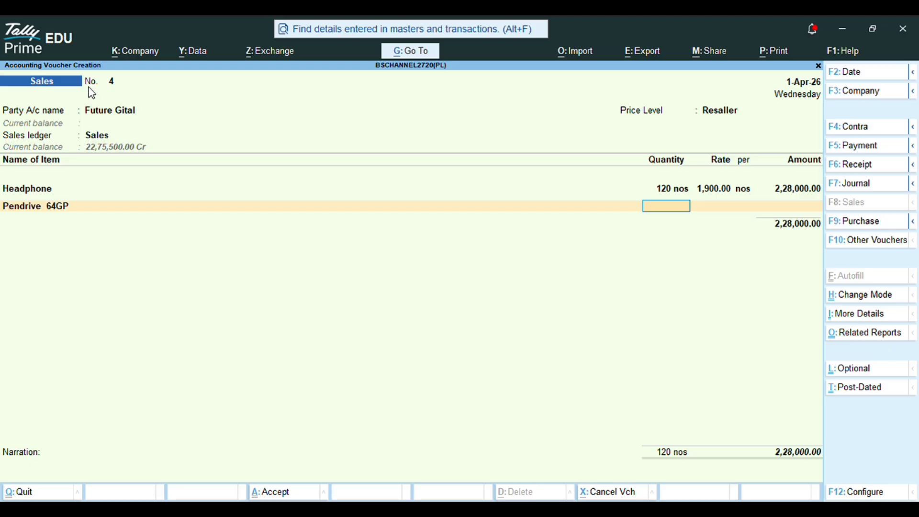
text(250)
key(Return)
key(Return)
key(Return)
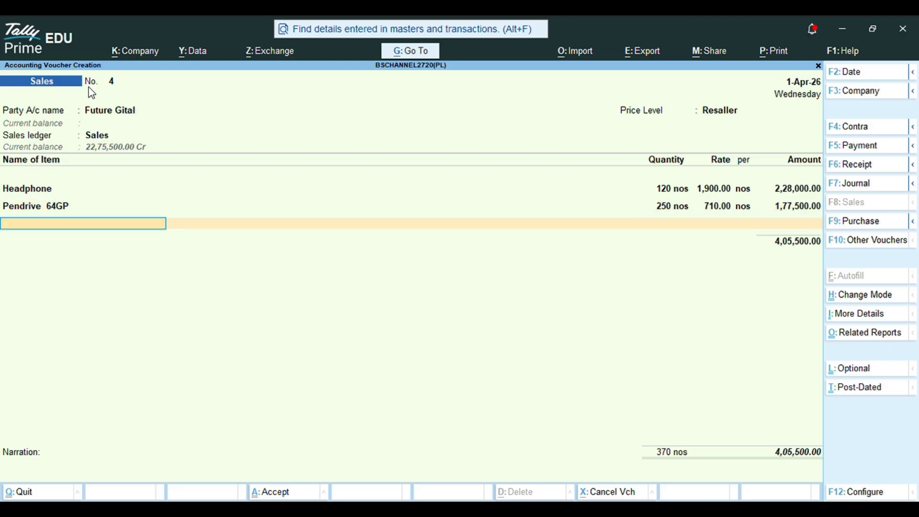
Step: Add 80 nos of Smart Watch as the third item, keeping the price-level rate
text(S)
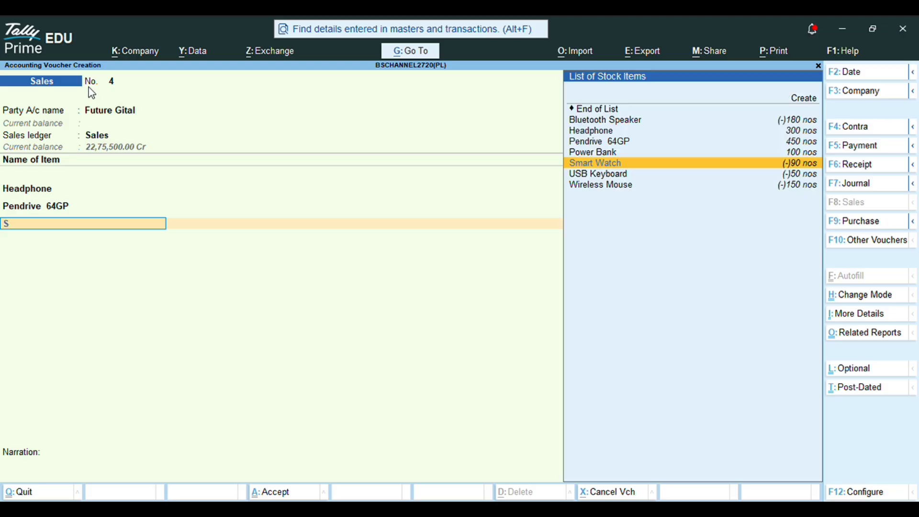
key(Return)
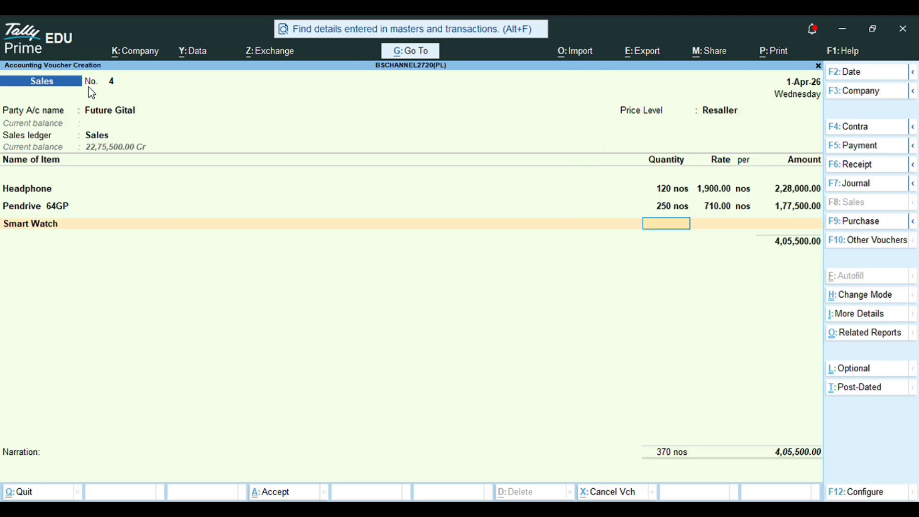
text(80)
key(Return)
key(Return)
key(Return)
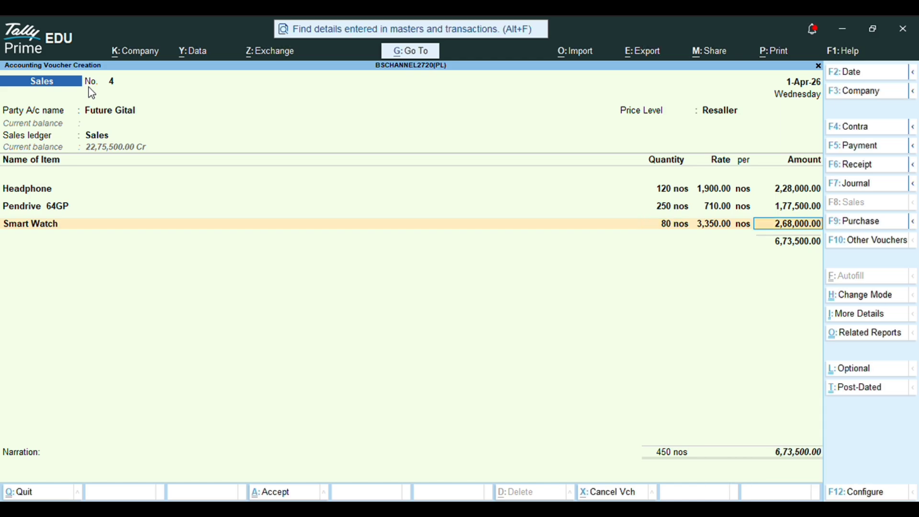
key(Return)
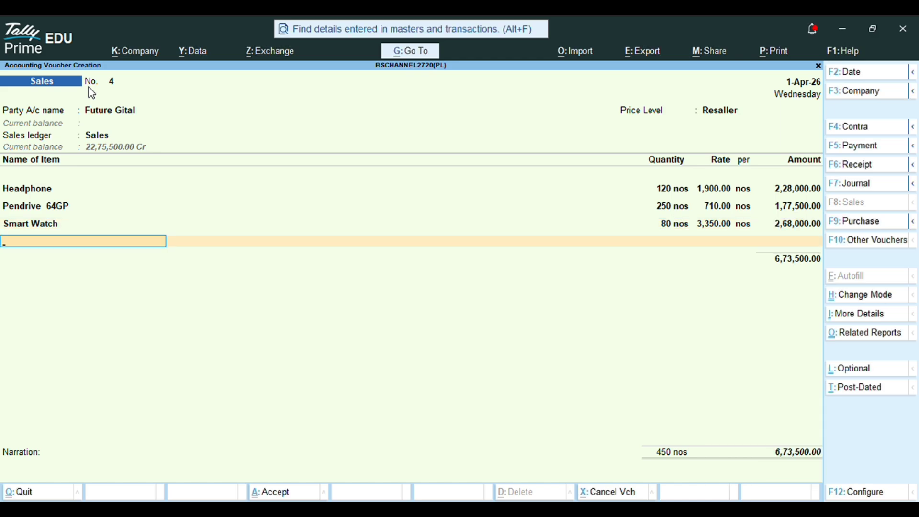
Step: End the item list and add the Trade Discound Allowed ledger at -6%
key(Return)
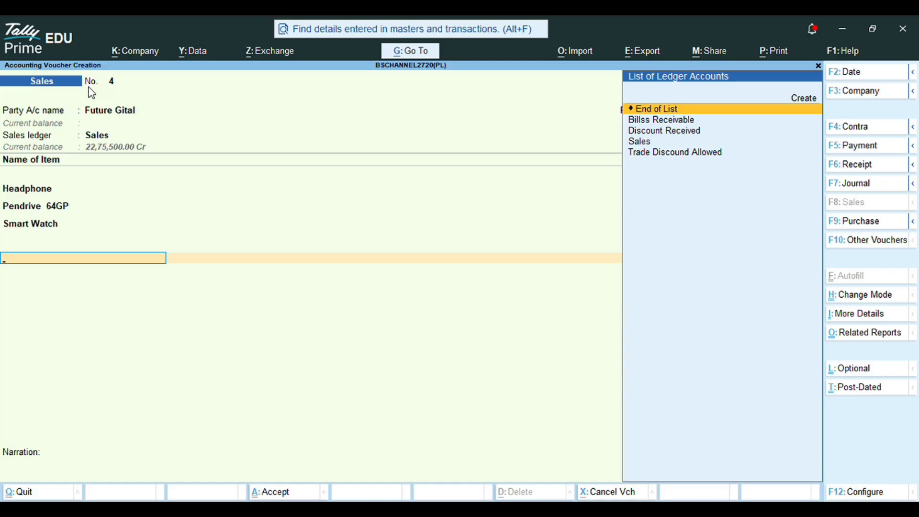
key(Down)
key(Down)
key(Down)
key(Down)
key(Return)
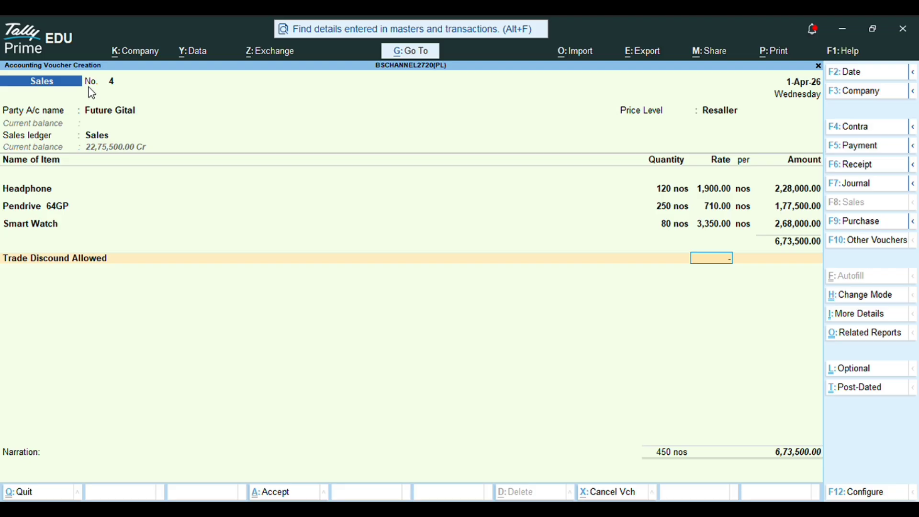
text(-6%)
key(Return)
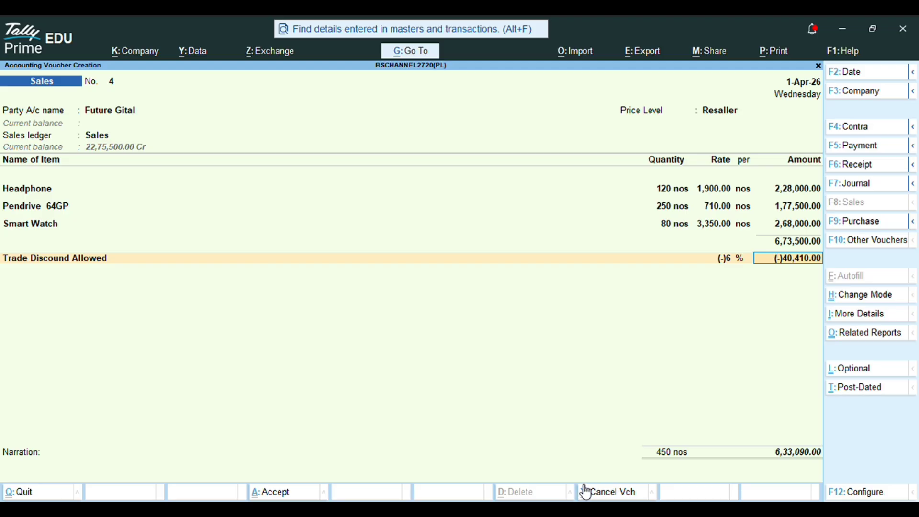
Step: Allocate the full amount to a new bill reference Sj400 and save the Future Gital sales voucher
key(Return)
key(Return)
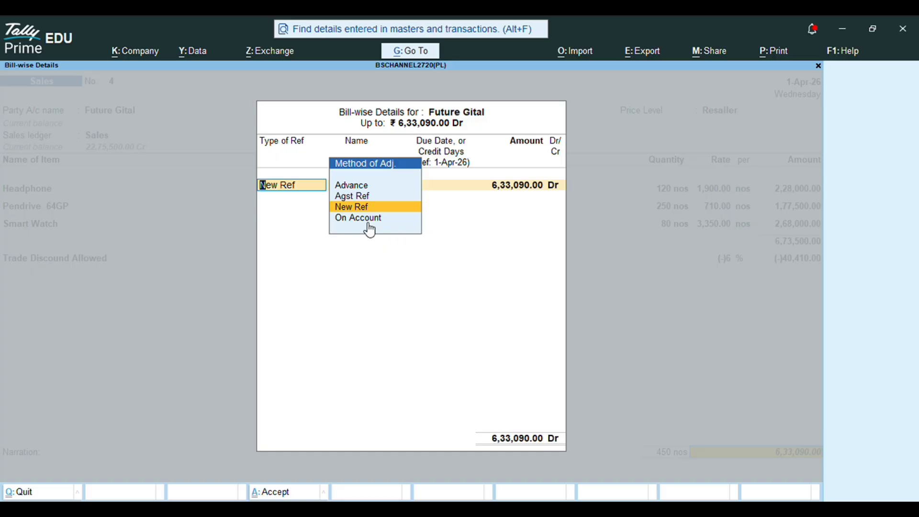
key(Return)
key(BackSpace)
key(Return)
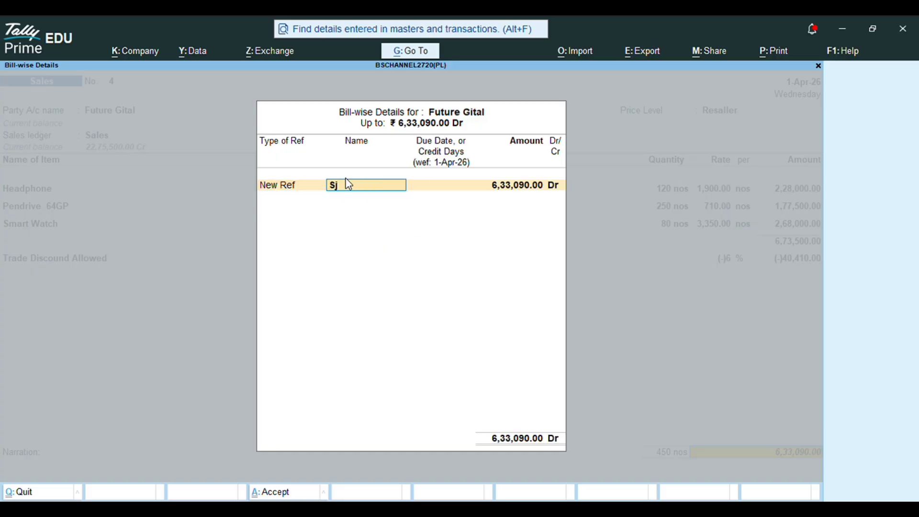
text(Sj400)
key(Return)
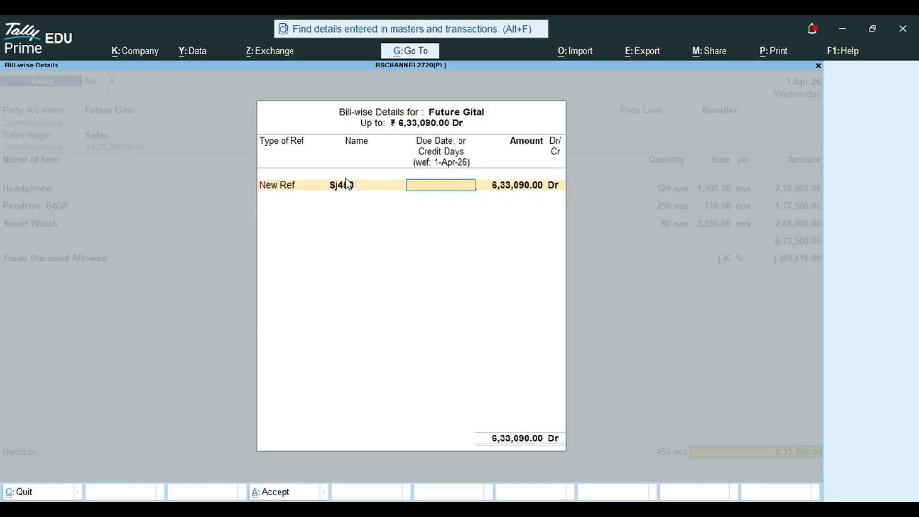
key(Return)
key(Return)
key(Return)
key(Return)
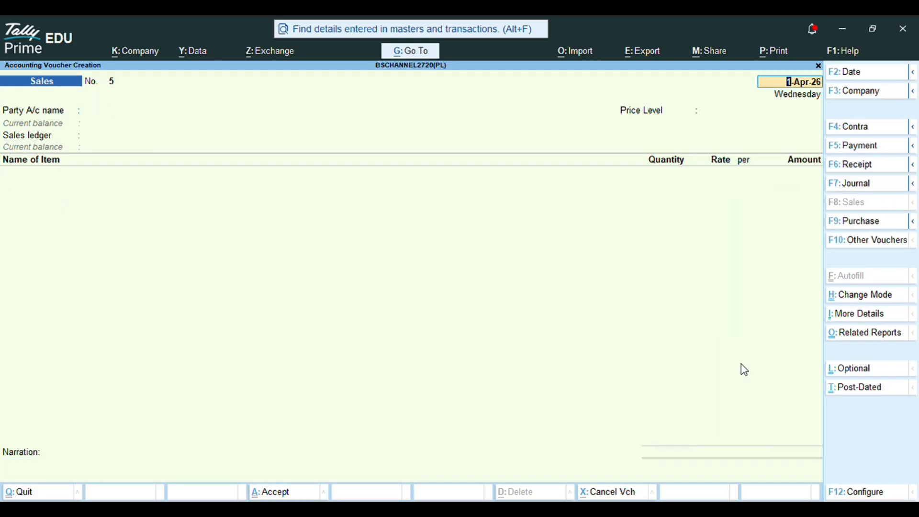
Step: Reopen the saved Future Gital sales voucher to check it, and return to the Gateway of Tally
key(Page_Up)
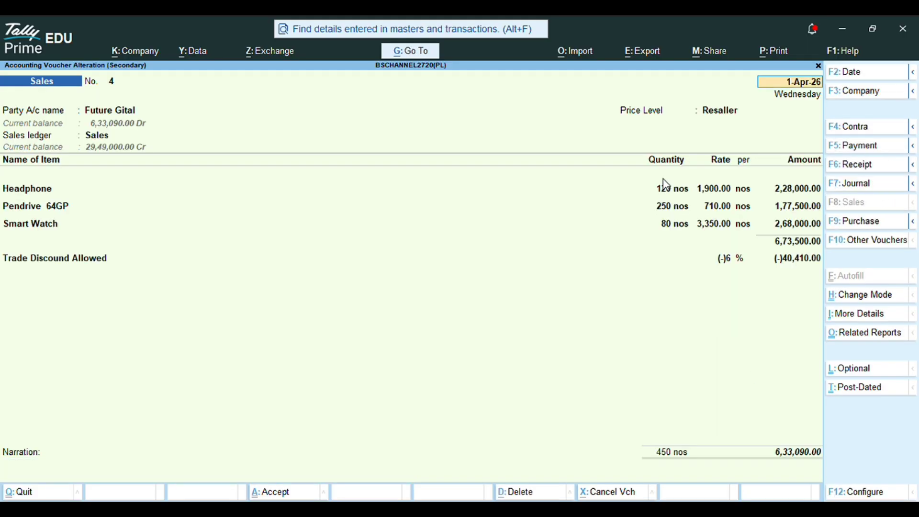
key(Escape)
key(Escape)
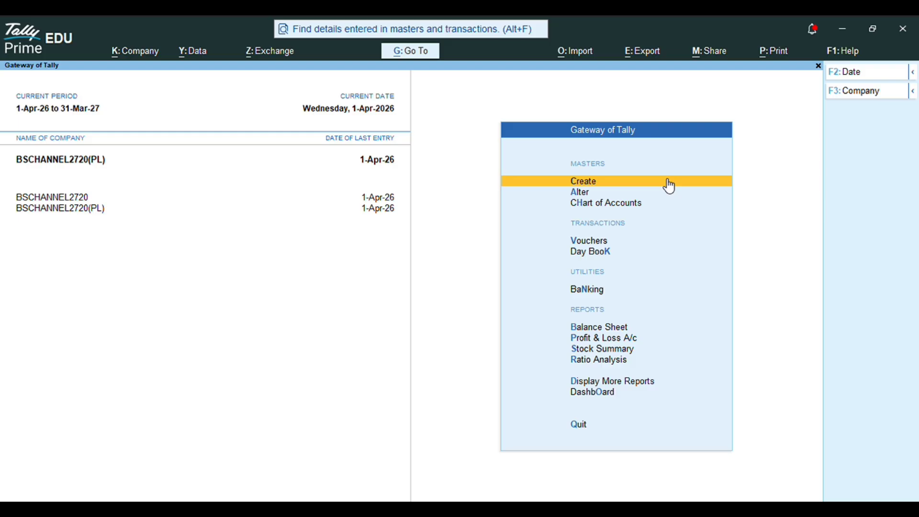
Step: Examine the Day Book and its first sales voucher for Arun Electronics, and return to the Gateway of Tally
key(Down)
key(Down)
key(Down)
key(Down)
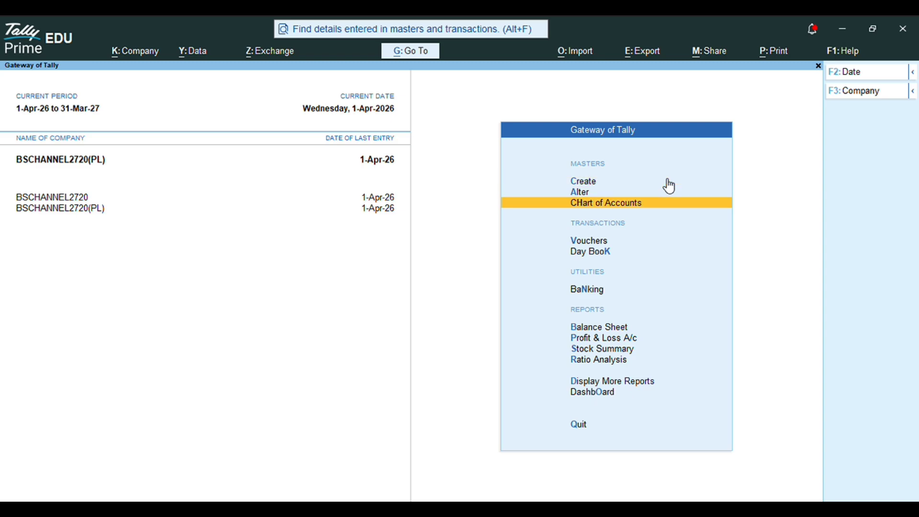
key(Return)
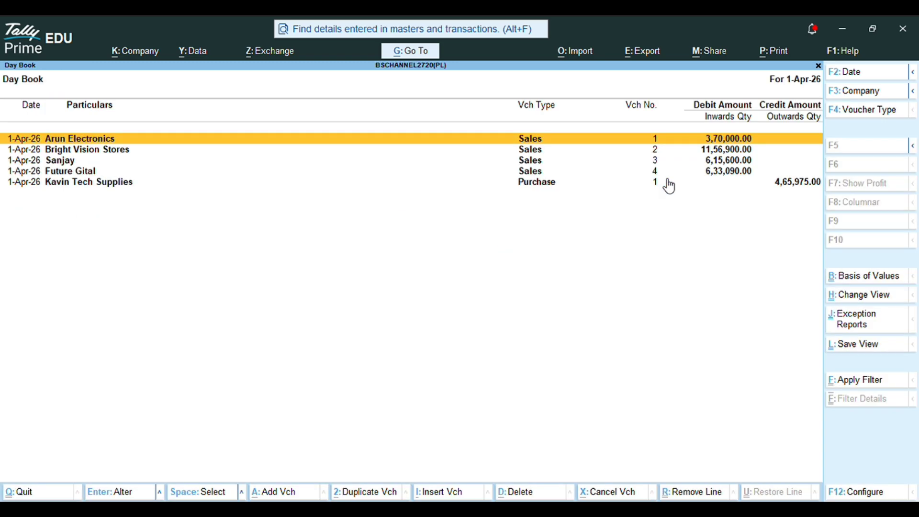
key(Return)
key(Escape)
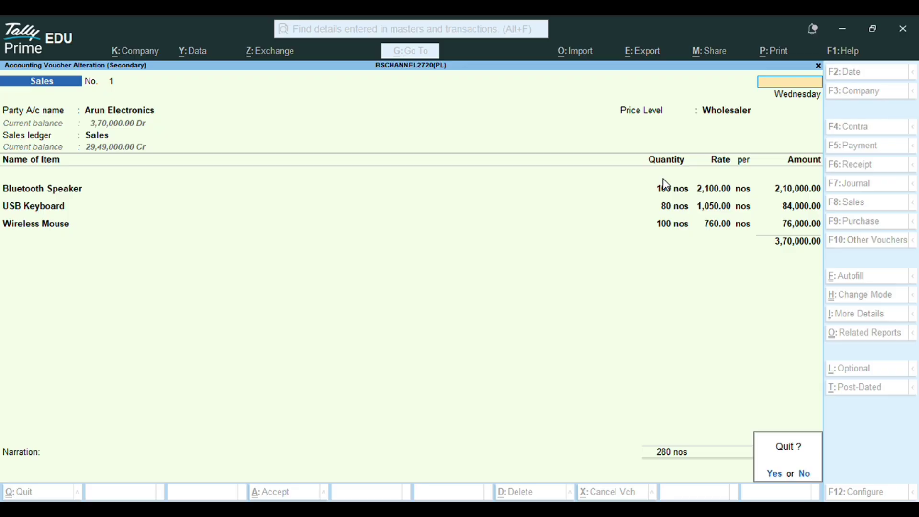
key(Return)
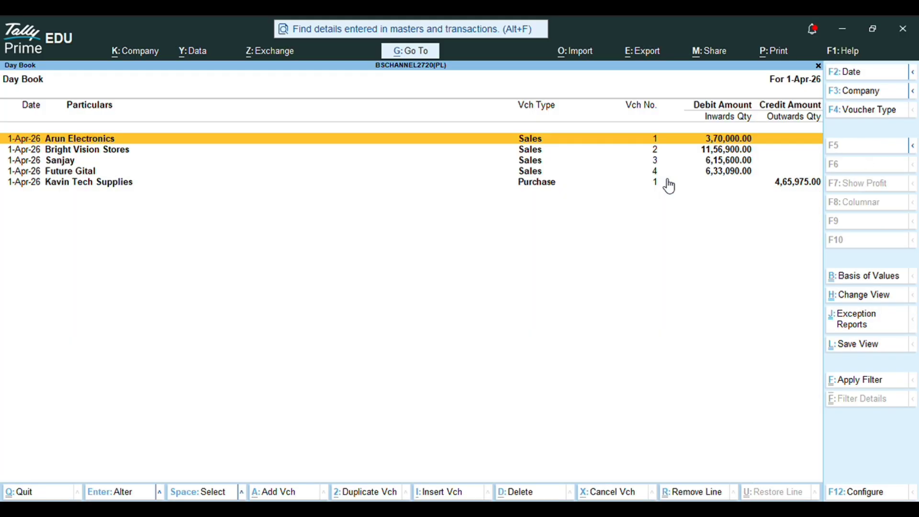
key(Escape)
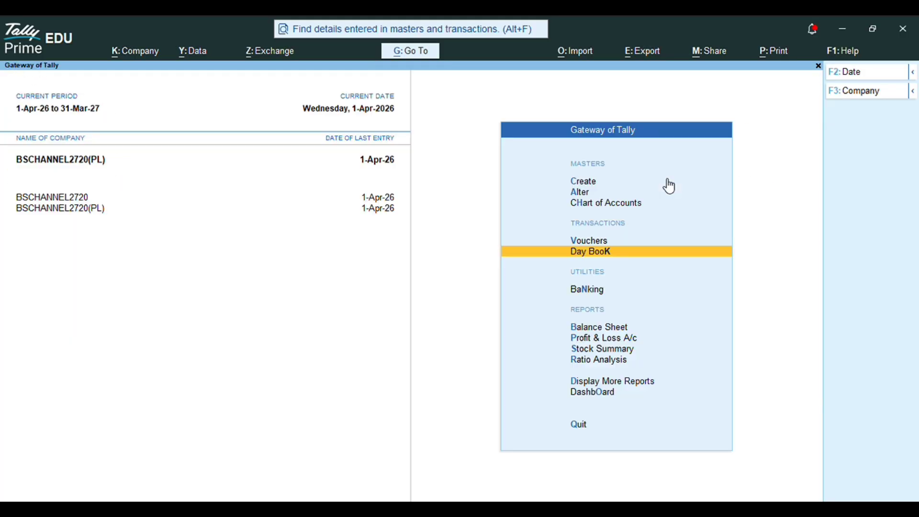
Step: Display the ledger vouchers of Discount Received from the account books reports
key(Down)
key(Down)
key(Down)
key(Down)
key(Down)
key(Down)
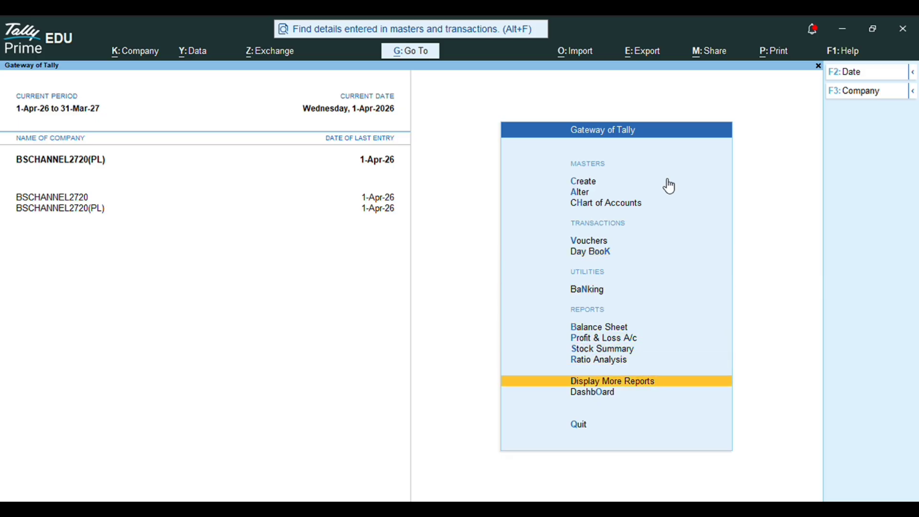
key(Return)
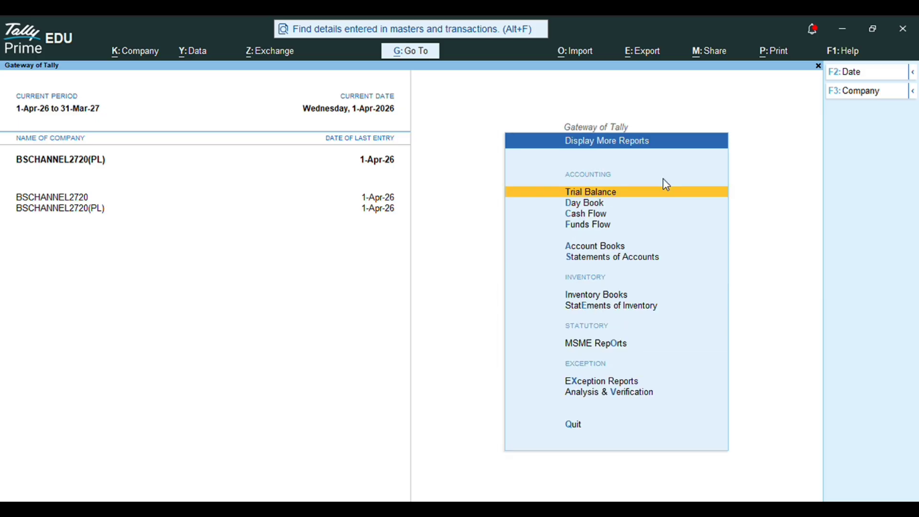
key(Down)
key(Down)
key(Down)
key(Down)
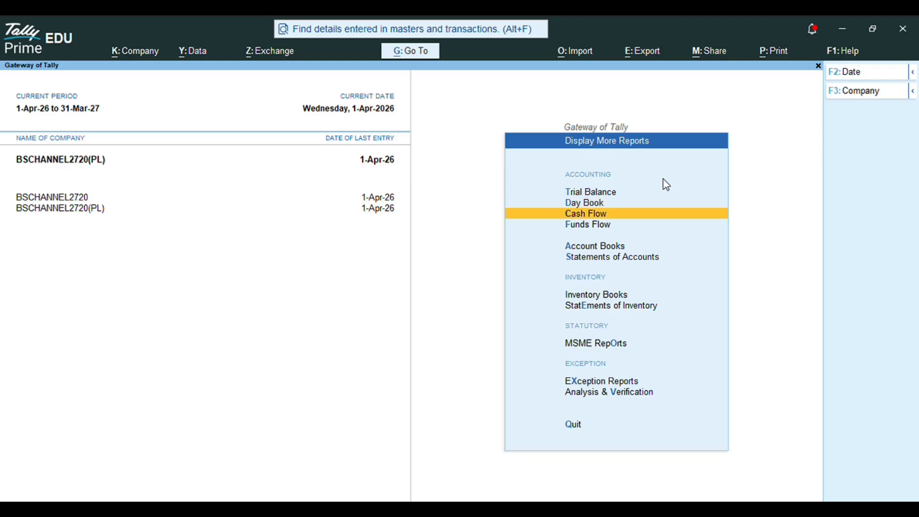
key(Return)
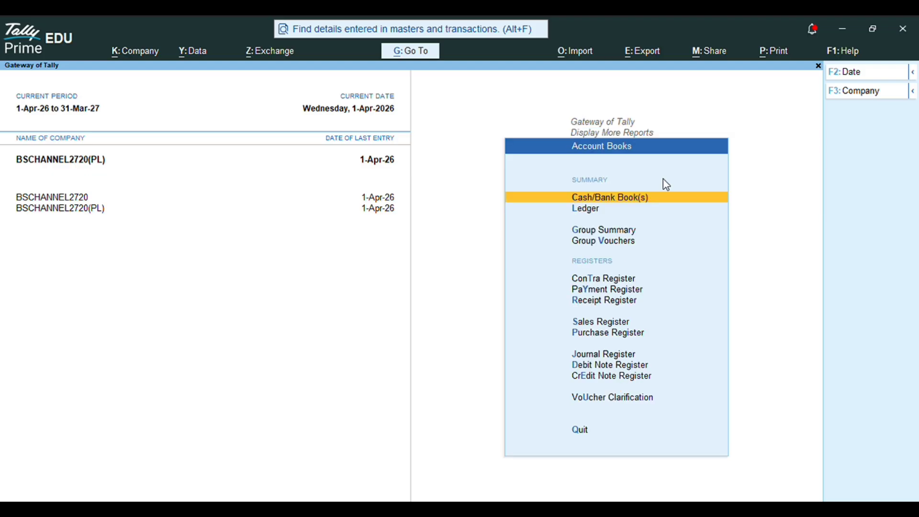
key(Down)
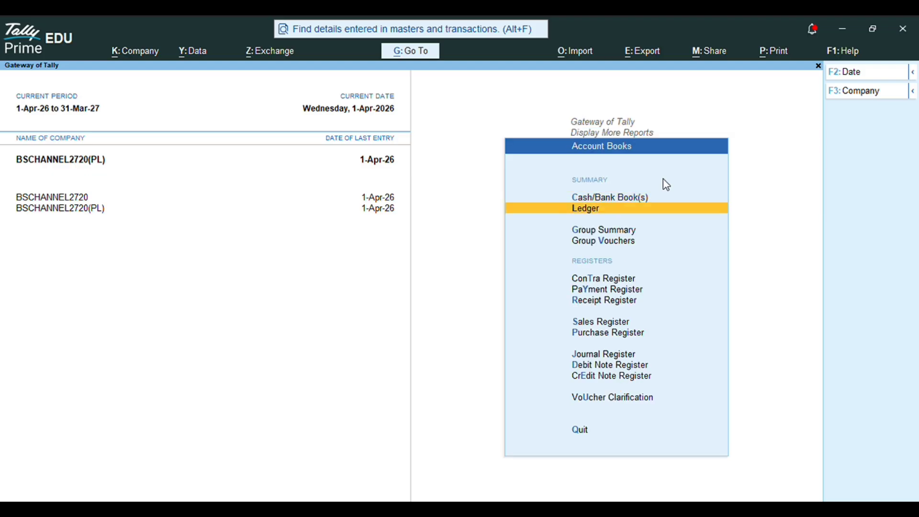
key(Return)
key(Down)
key(Down)
key(Down)
key(Down)
key(Down)
key(Down)
key(Down)
key(Down)
key(Down)
key(Down)
key(Down)
key(Return)
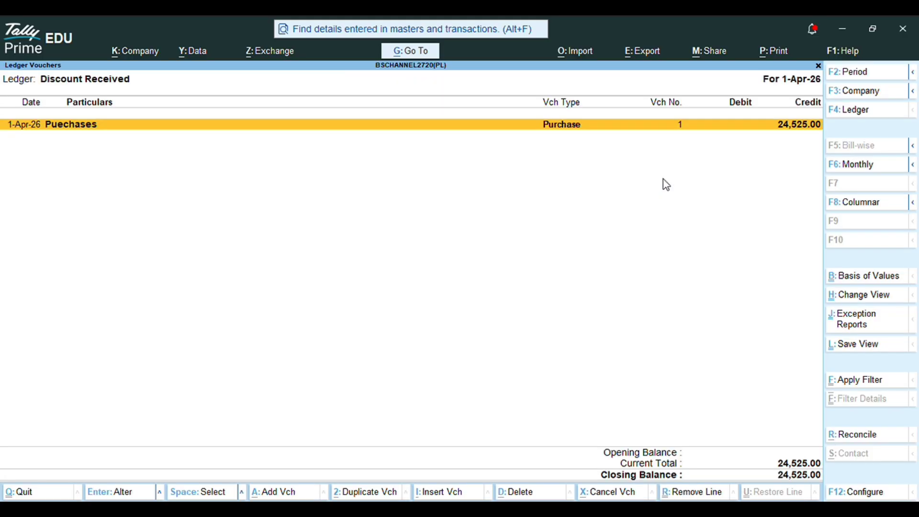
Step: Inspect the purchase voucher behind the Discount Received entry and go back to the ledger selection
key(Return)
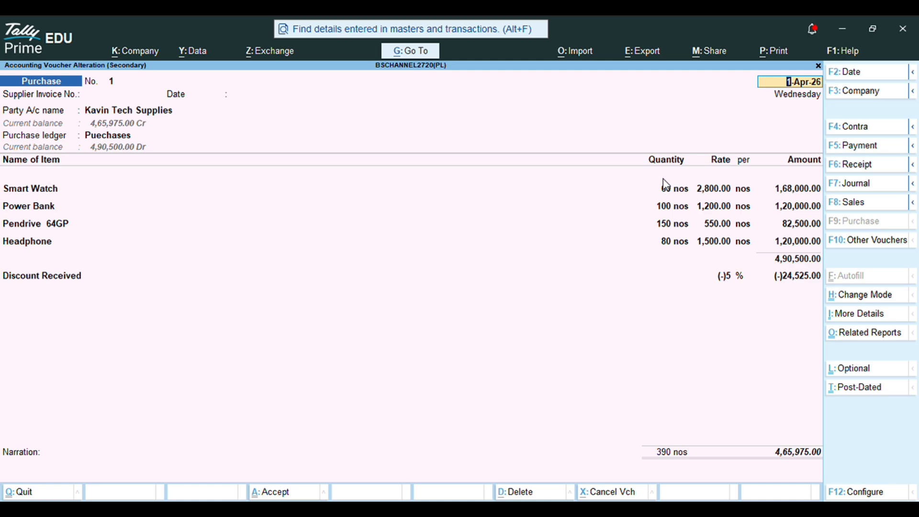
key(Escape)
key(Escape)
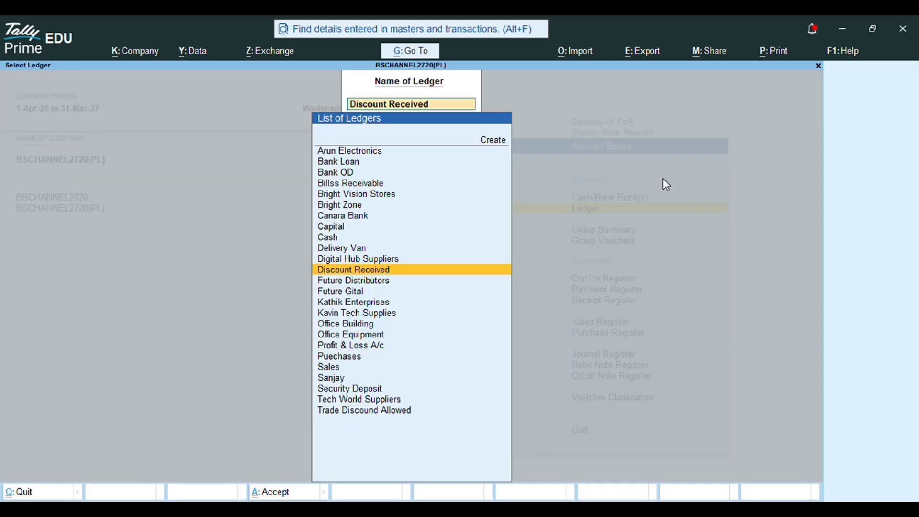
Step: Open the Profit & Loss A/c and drill down through Opening Stock to the monthly summary of Bluetooth Speaker
key(Escape)
key(Escape)
key(Return)
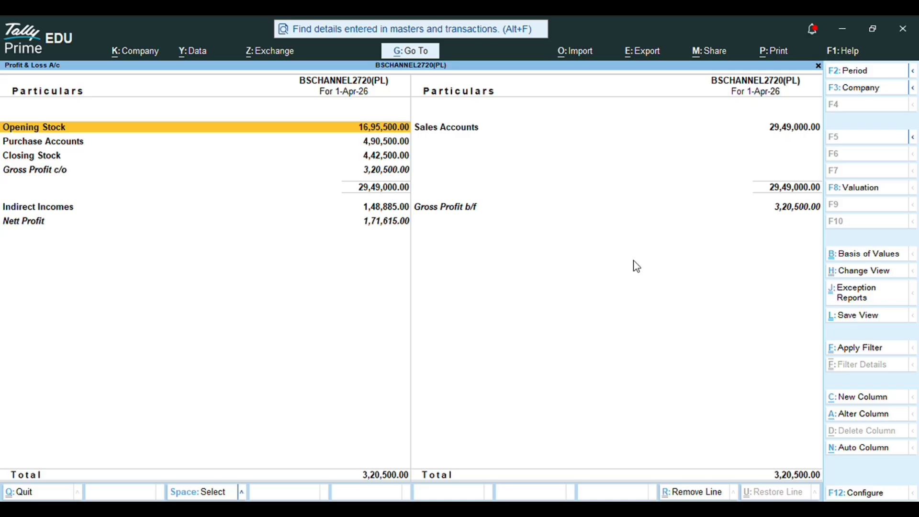
key(Return)
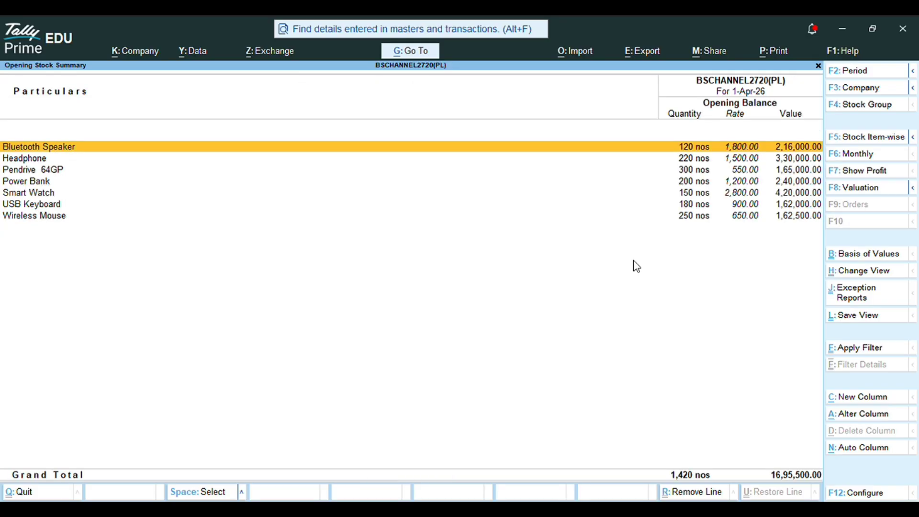
key(Return)
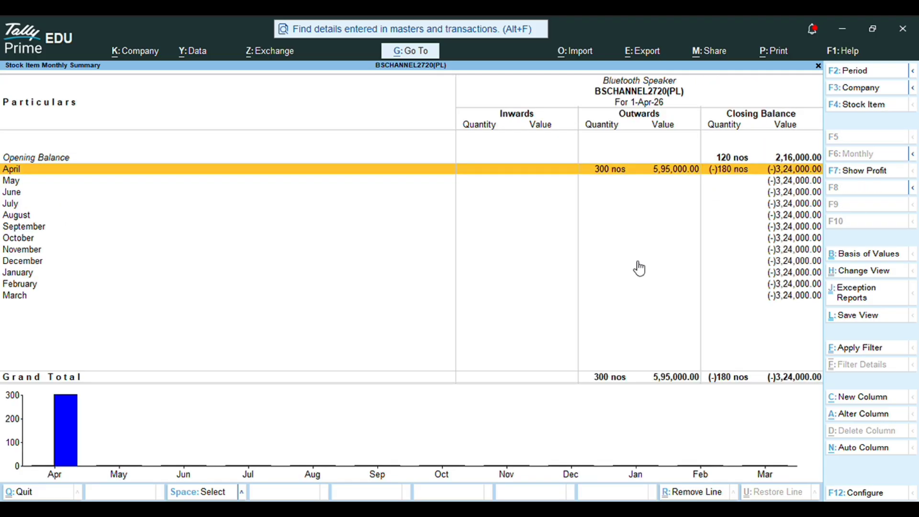
Step: Drill down from the stock summary through Headphone's April movements to its Kavin Tech Supplies purchase voucher, and return to the voucher list
key(Escape)
key(Down)
key(Return)
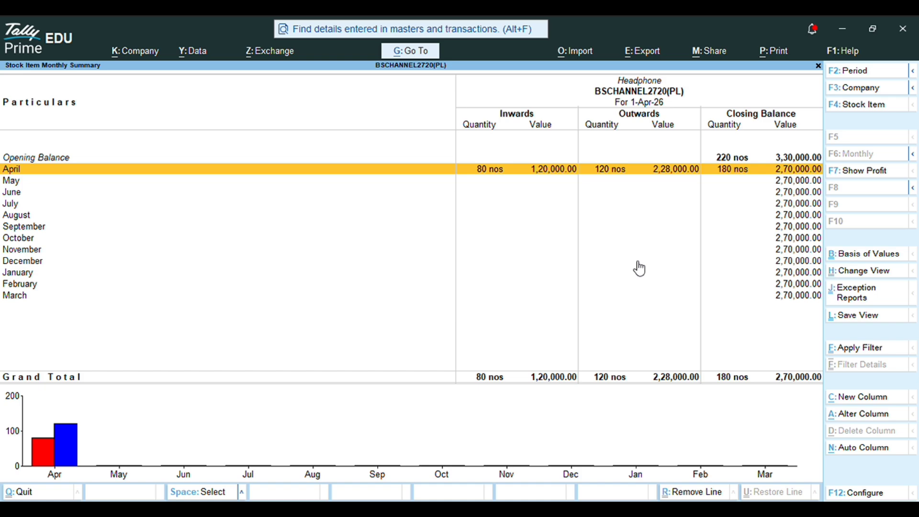
key(Return)
key(Return)
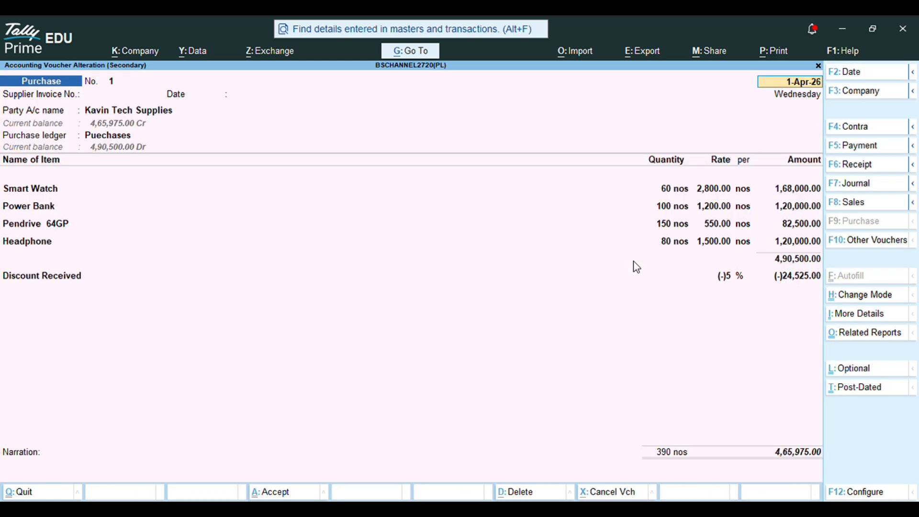
key(Escape)
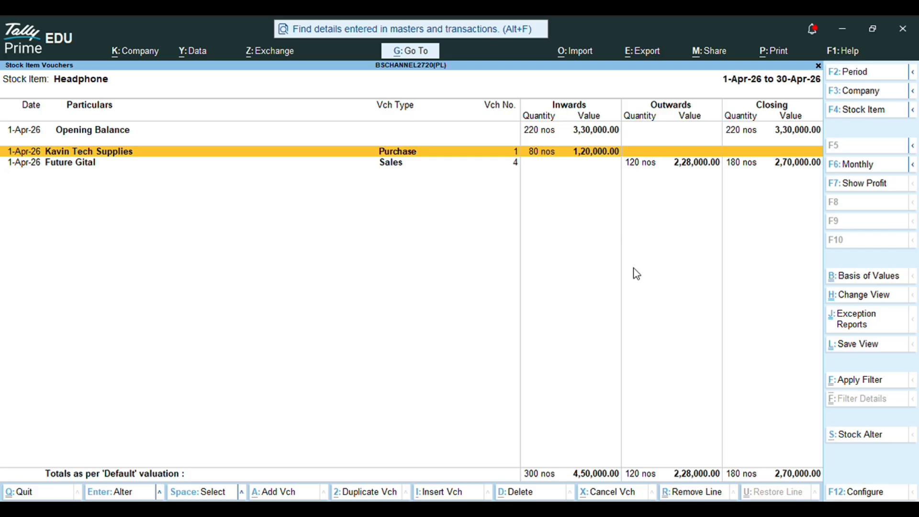
Step: Inspect the Future Gital sales voucher for Headphone and quit back to the stock item vouchers without changing it
key(Down)
key(Return)
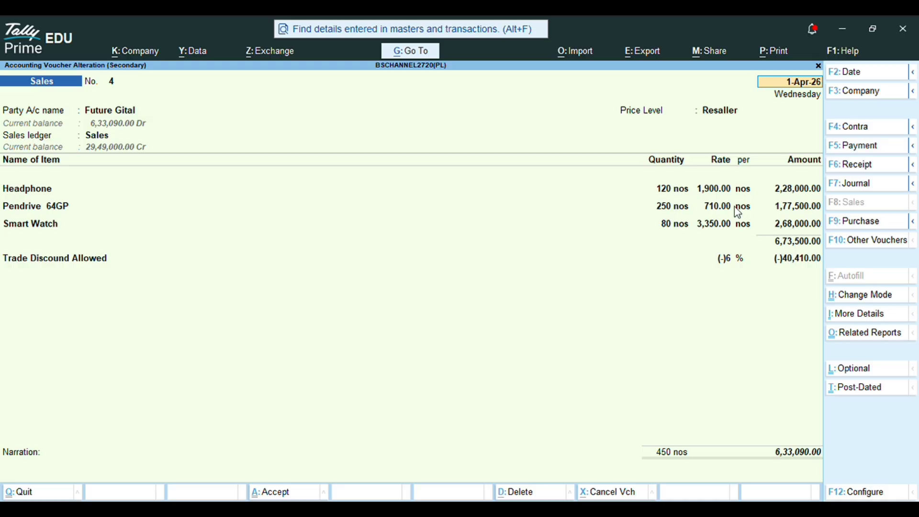
key(Escape)
key(Escape)
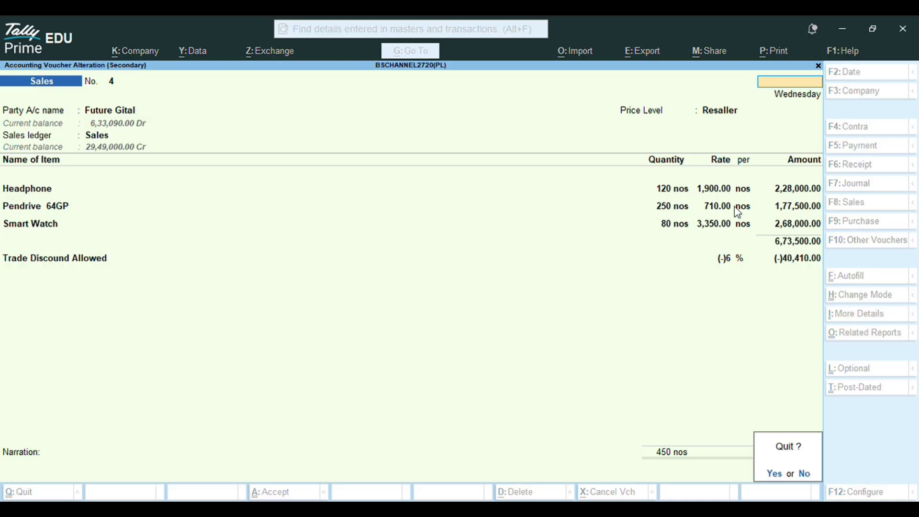
key(y)
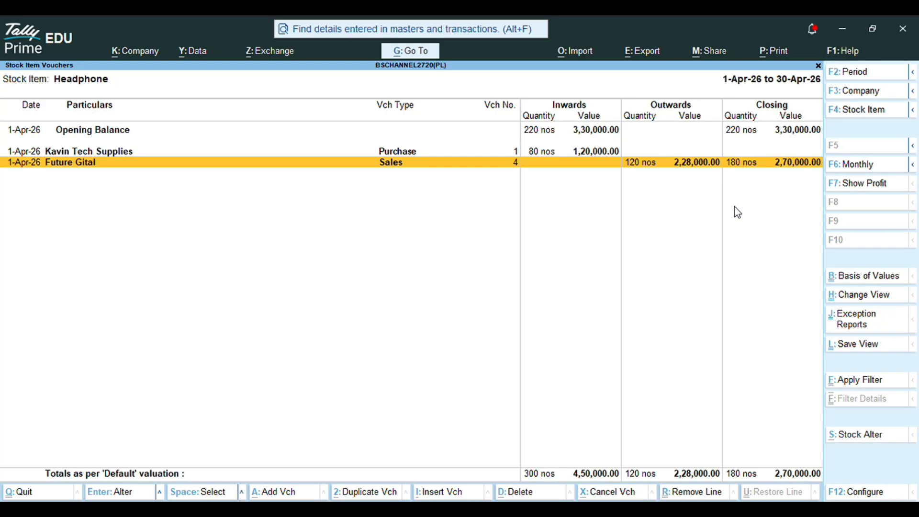